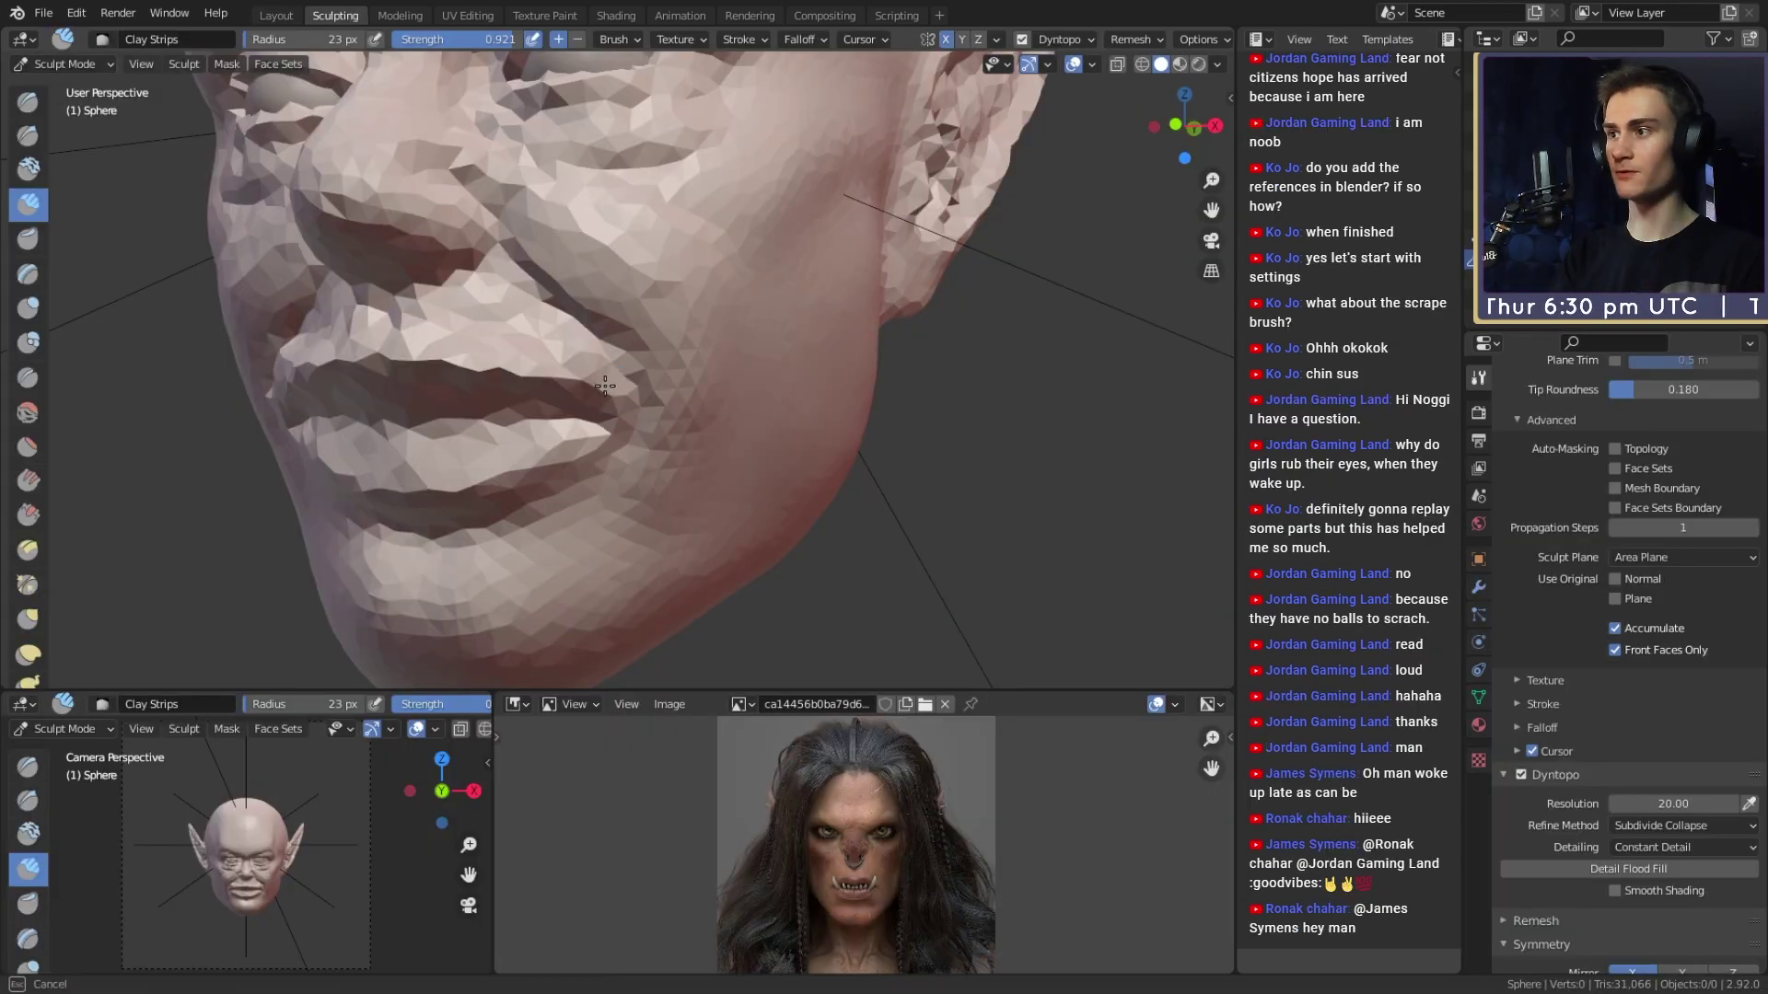
mouse_move(516, 340)
middle_mouse_down()
mouse_move(670, 386)
mouse_move(589, 387)
middle_mouse_up()
scroll(670, 387, "down", 5)
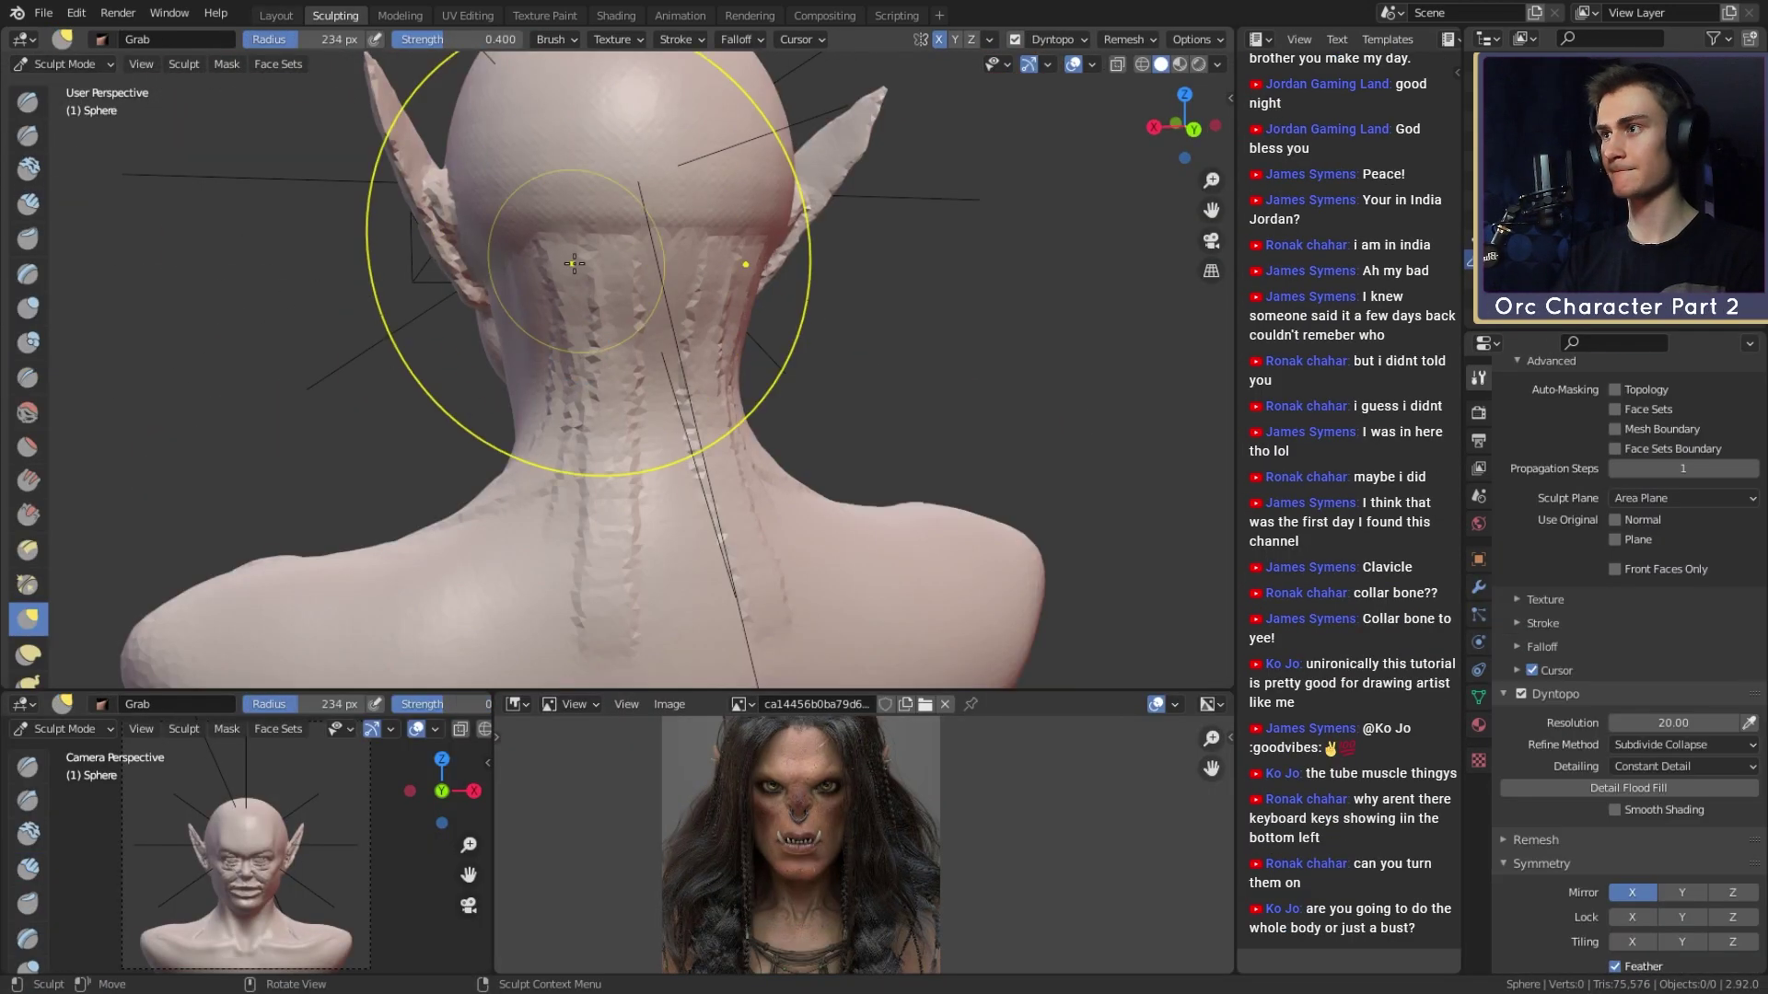
mouse_move(592, 236)
middle_mouse_down()
mouse_move(639, 347)
mouse_move(363, 427)
mouse_move(651, 395)
middle_mouse_up()
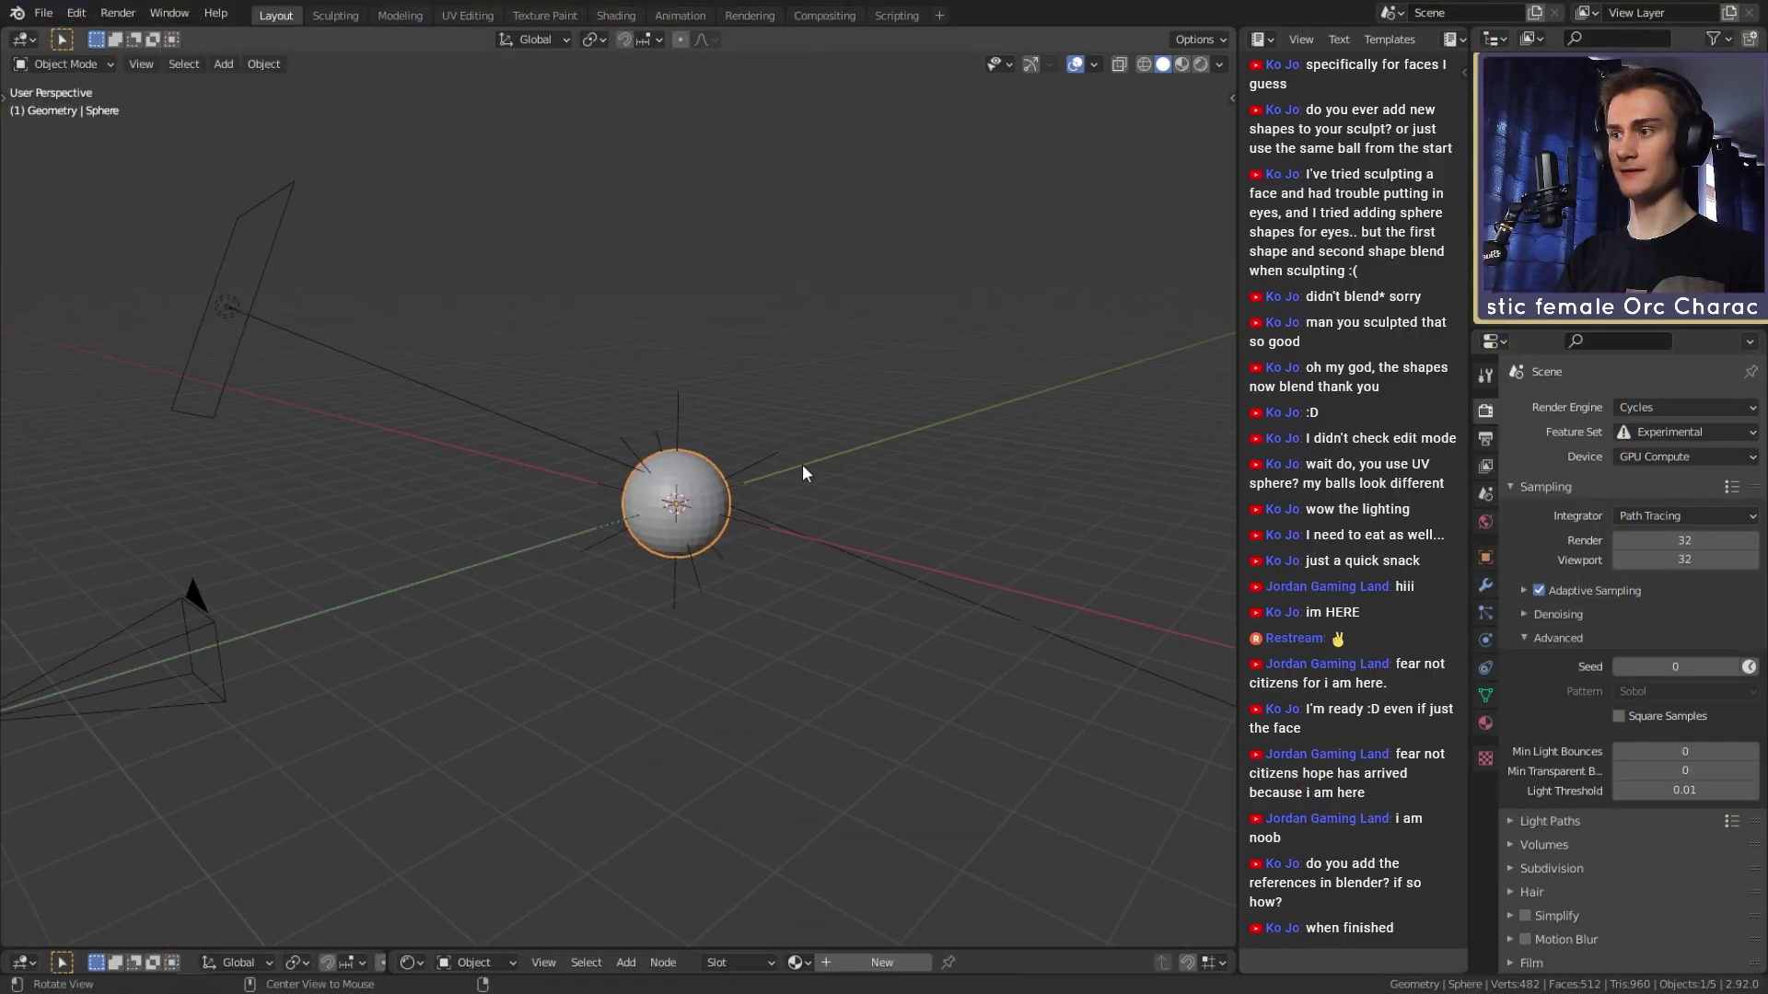
Undo back to the default cube and replace it with a UV sphere, leaving the sphere selected.
middle_click_drag(803, 464, 729, 499)
scroll(637, 405, "up", 3)
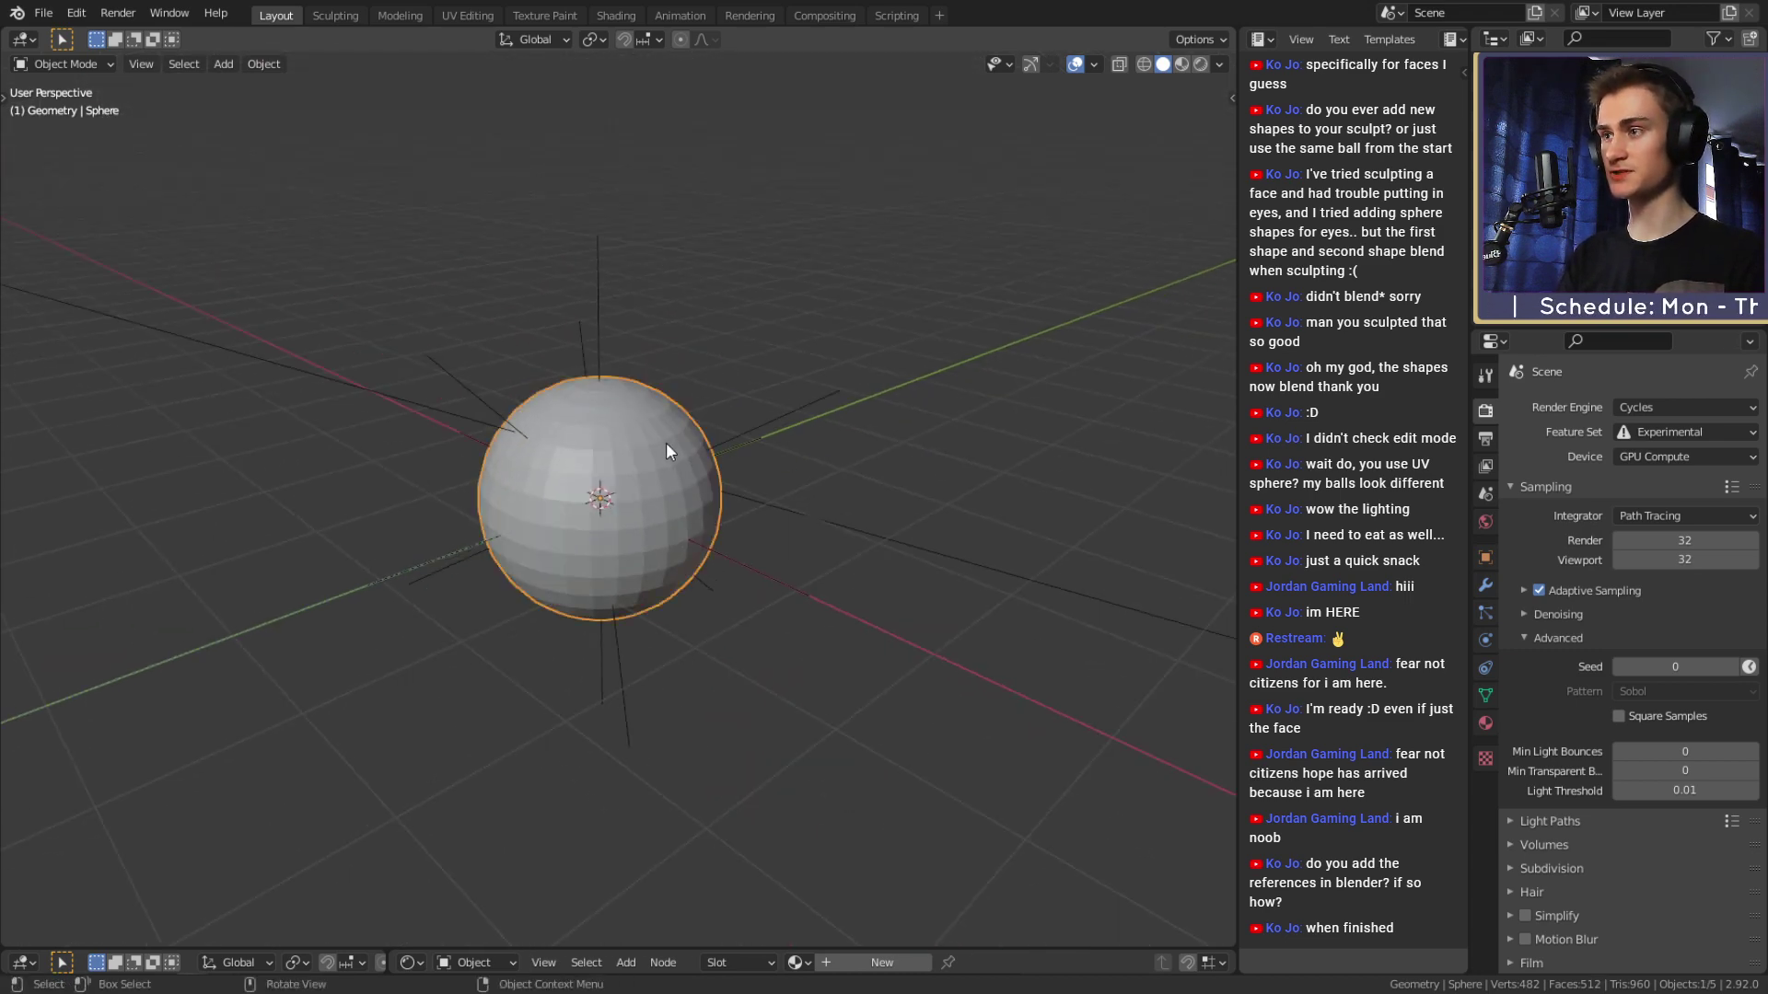
key("ctrl+z")
left_click(1725, 441)
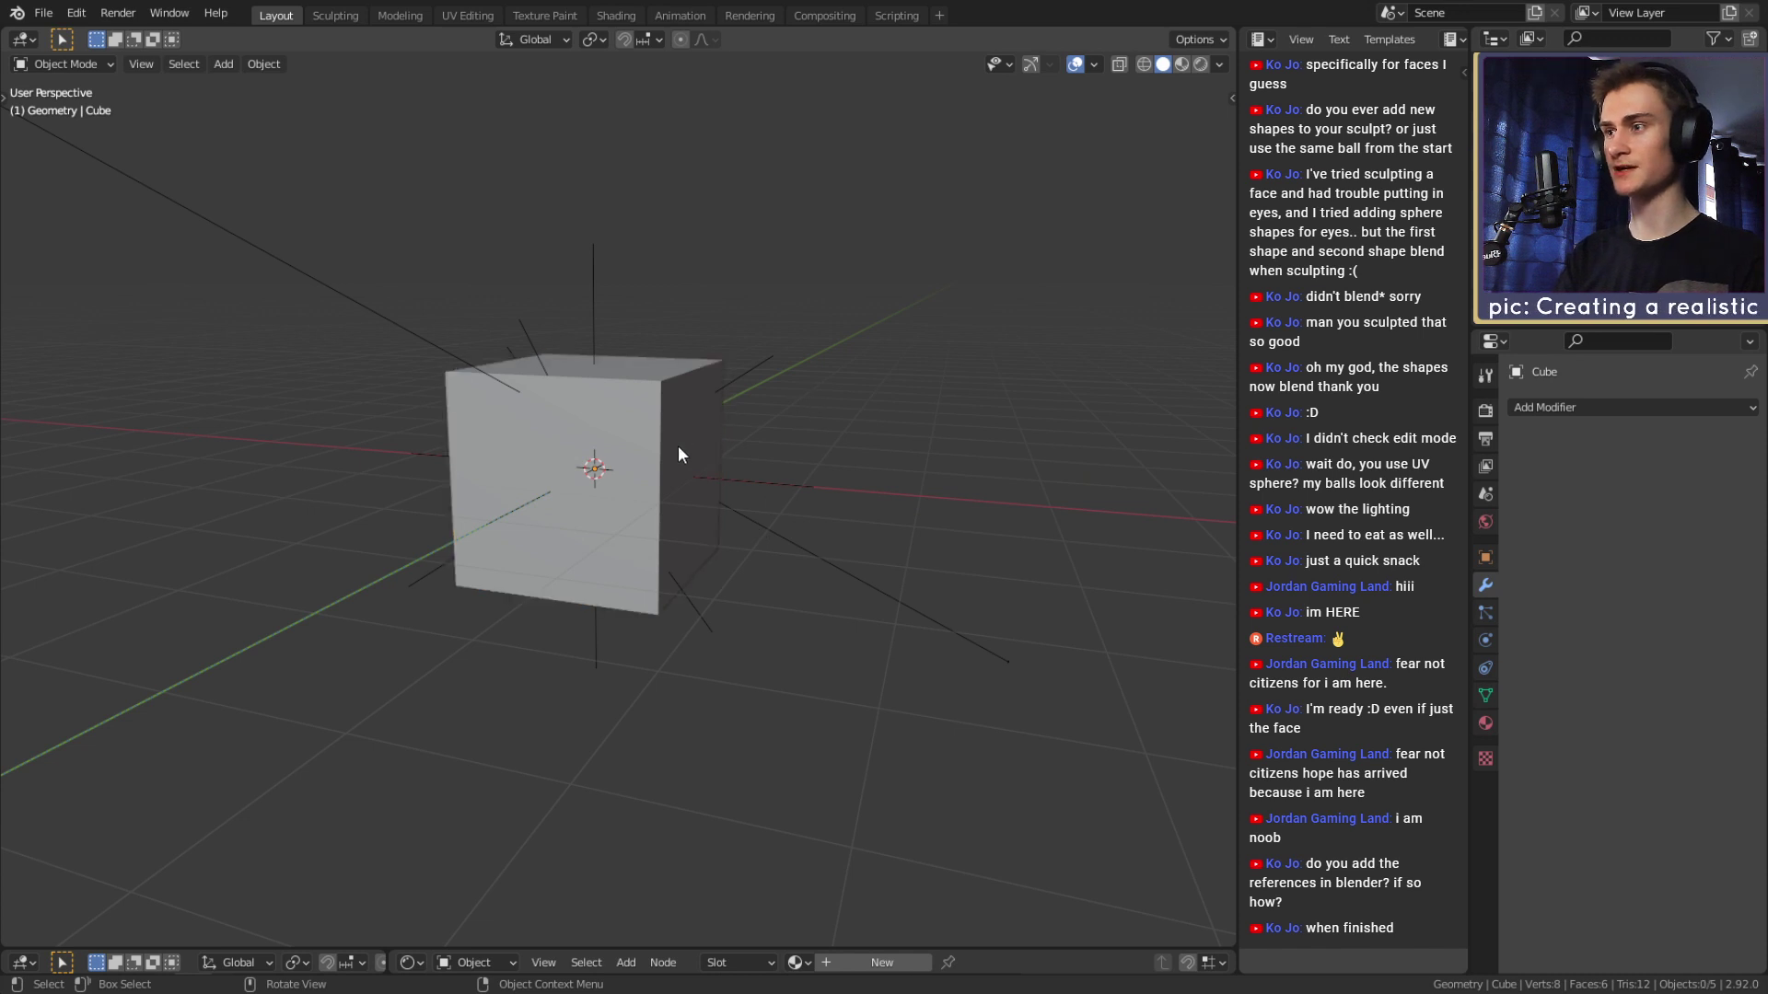
key("Delete")
key("shift+a")
mouse_move(645, 477)
left_click(752, 535)
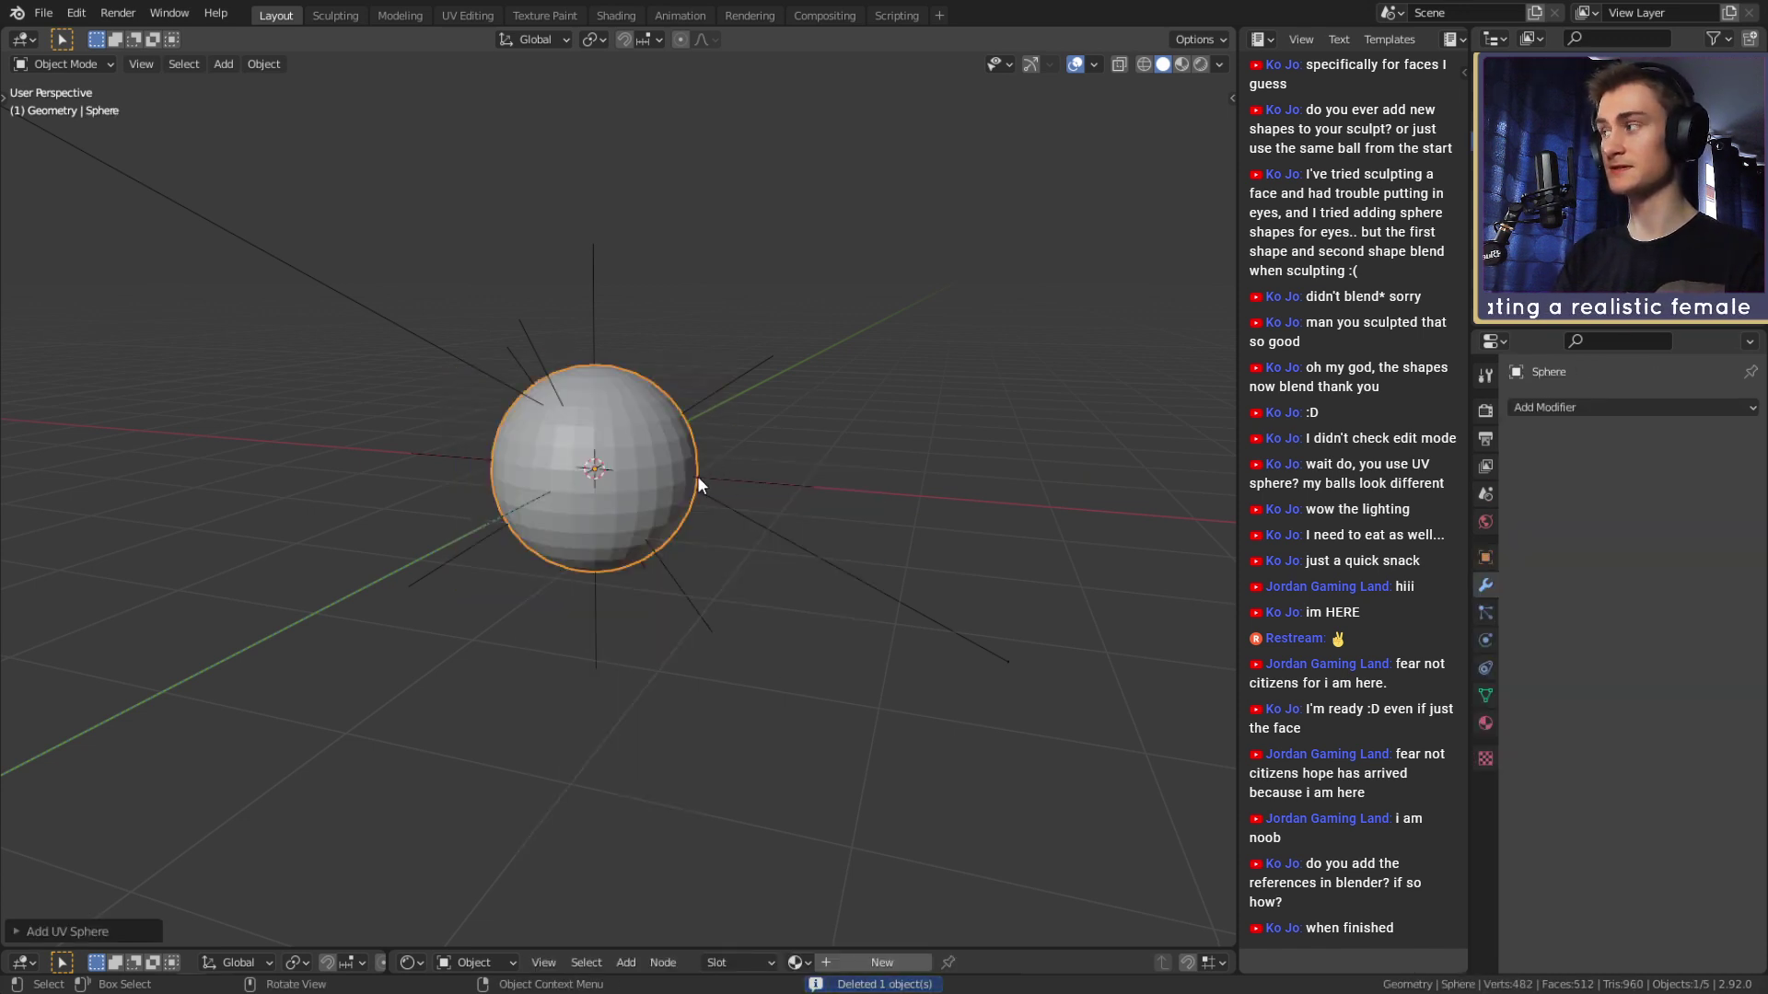
left_click(777, 427)
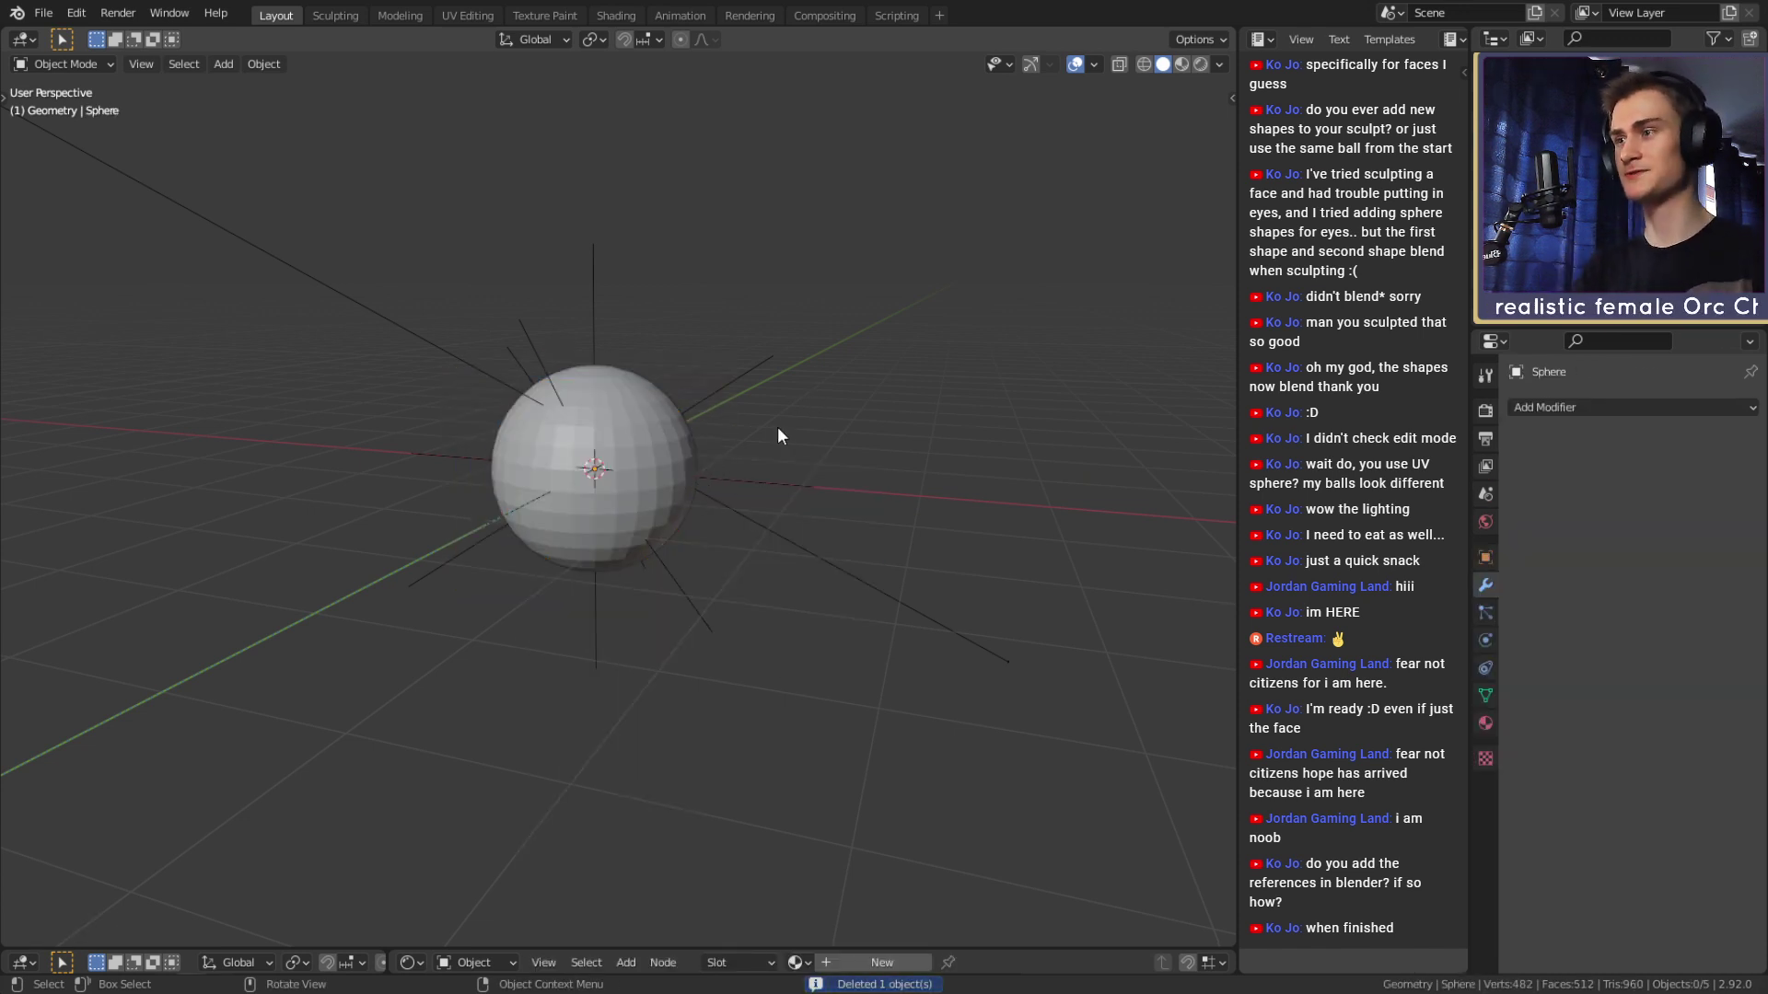
left_click(668, 434)
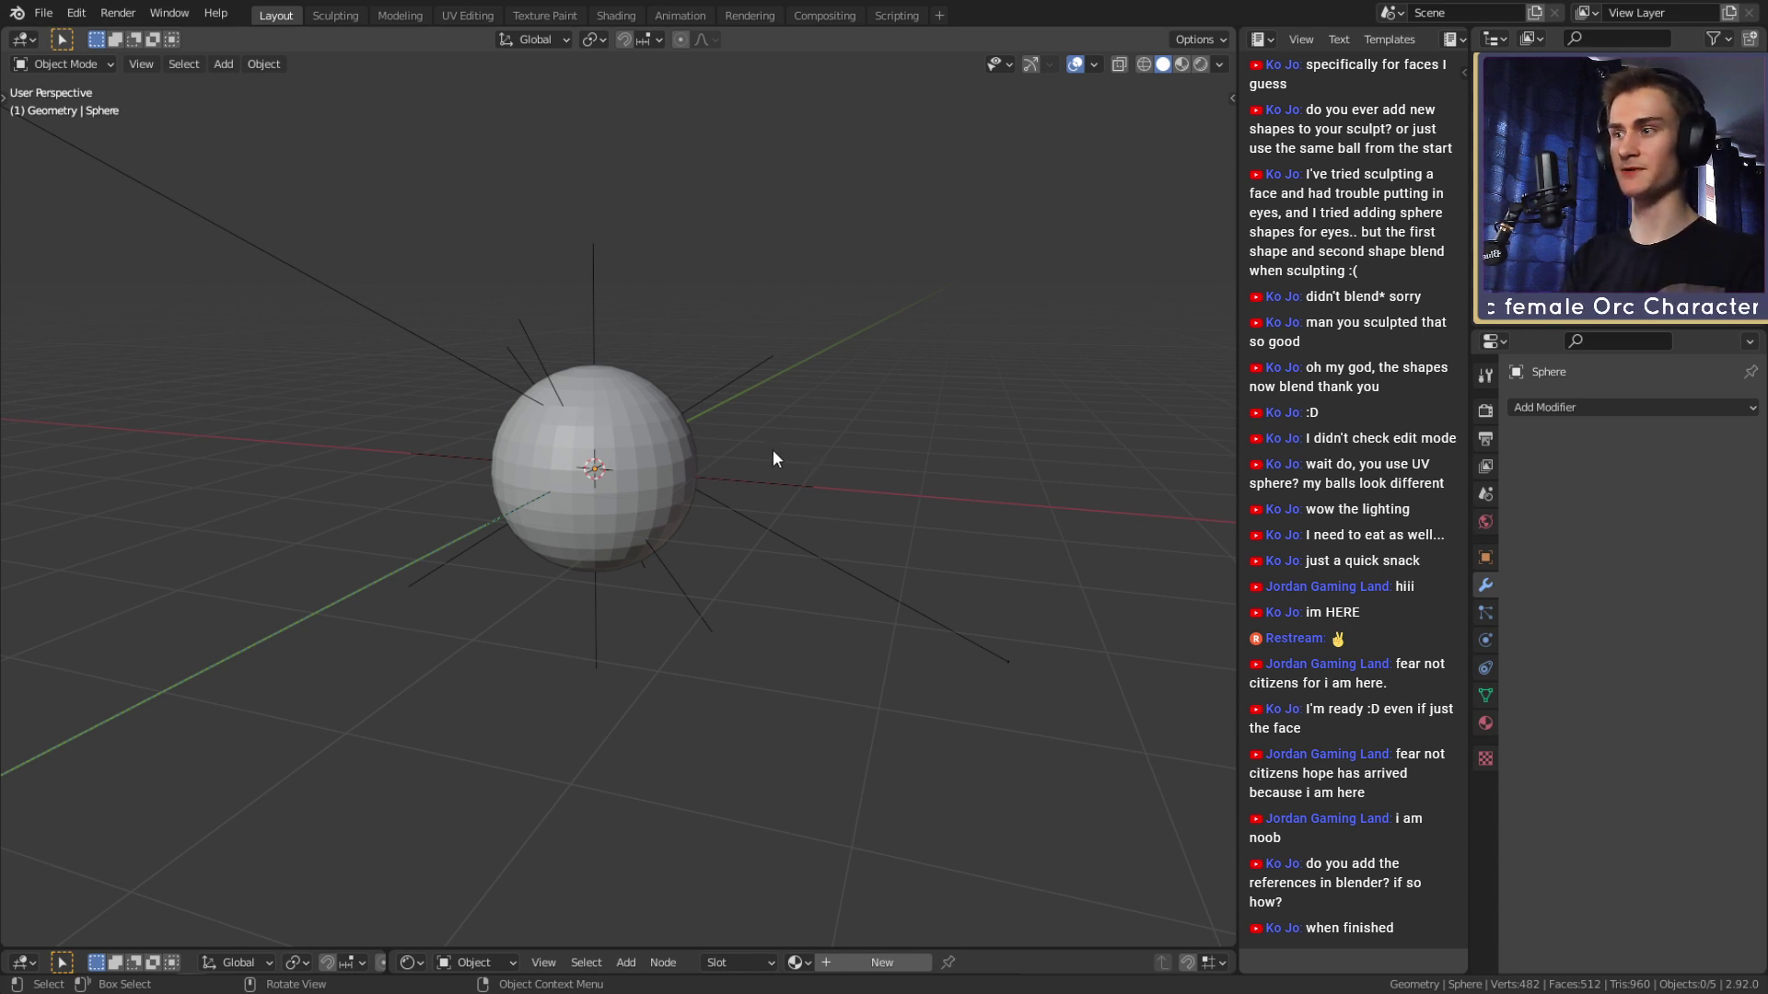
middle_click_drag(584, 485, 754, 442)
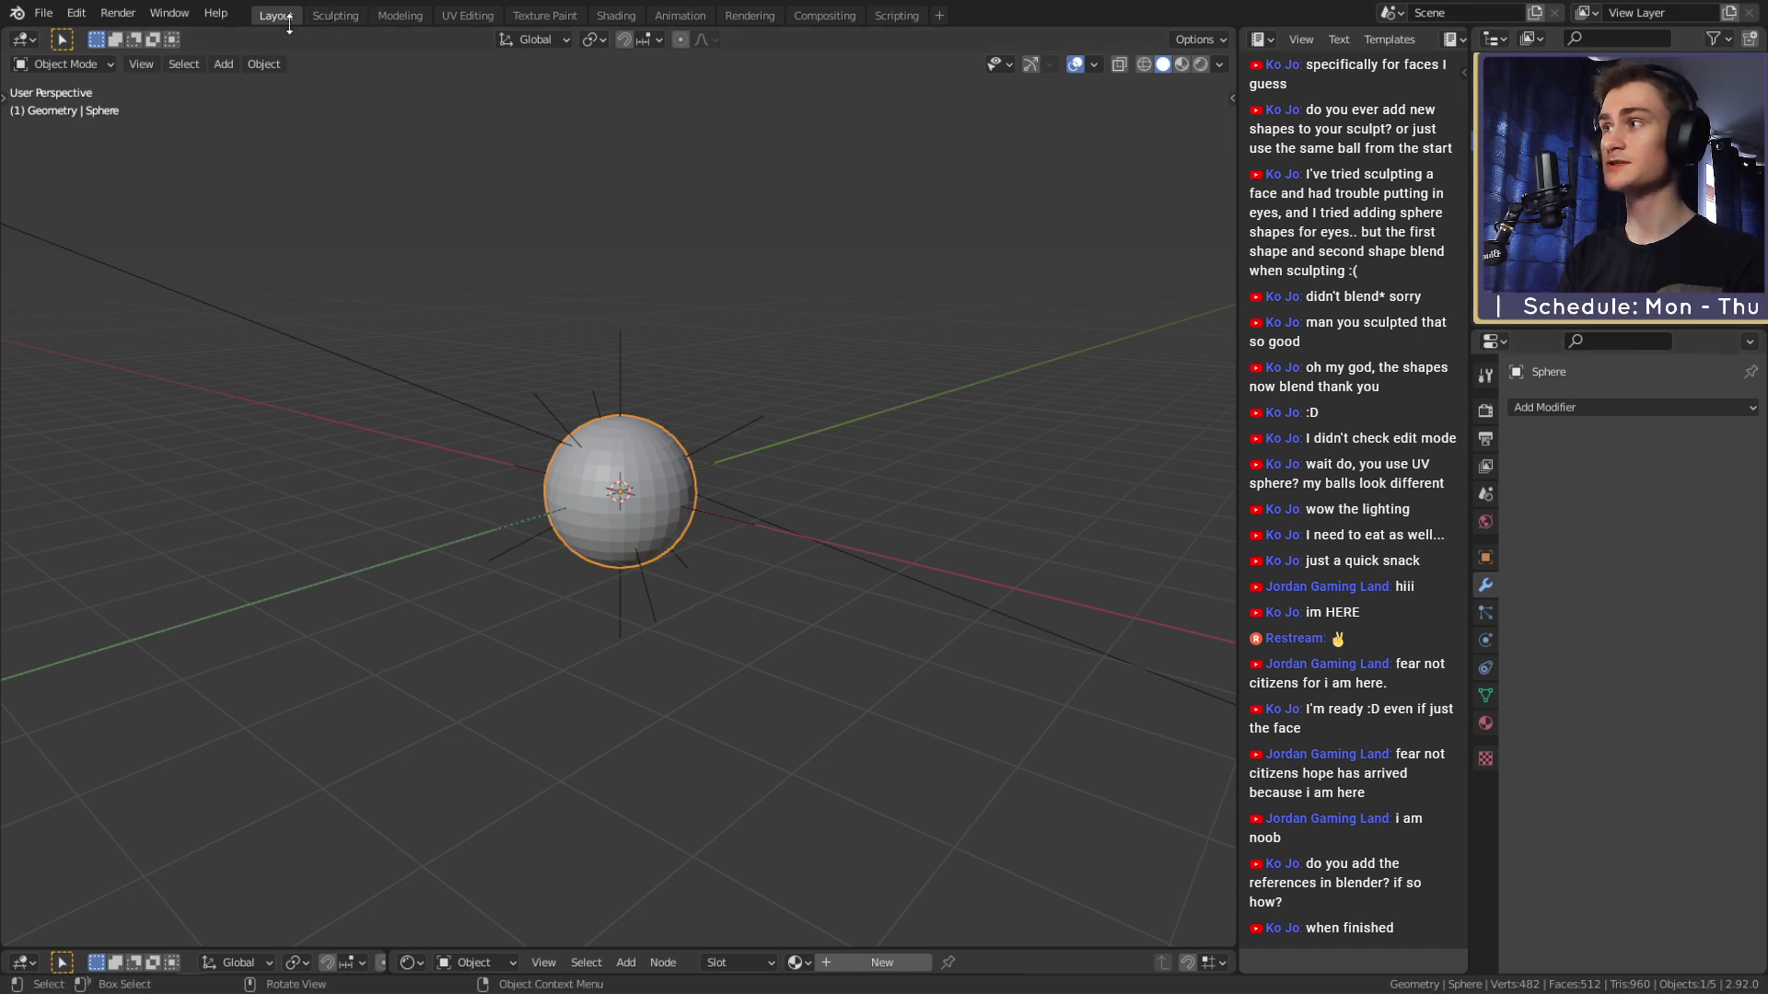
Switch to the Sculpting workspace and make the row with the camera and image views slightly shorter.
left_click(334, 16)
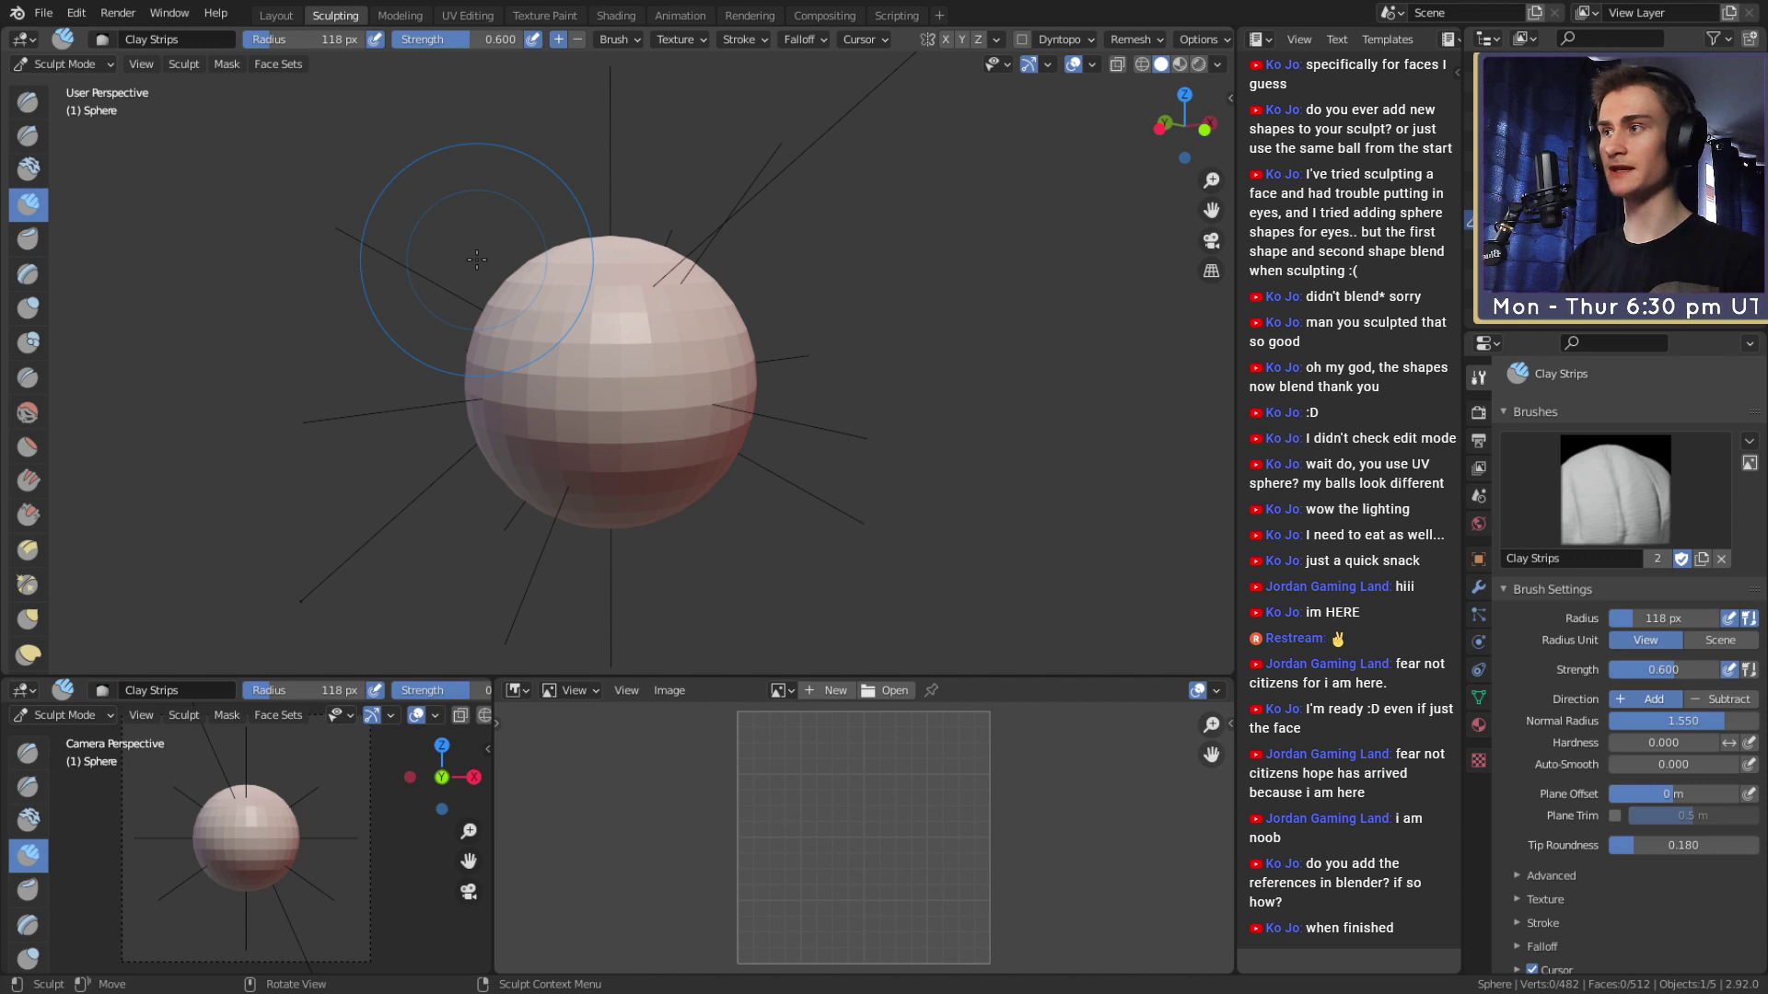
left_click_drag(405, 679, 405, 712)
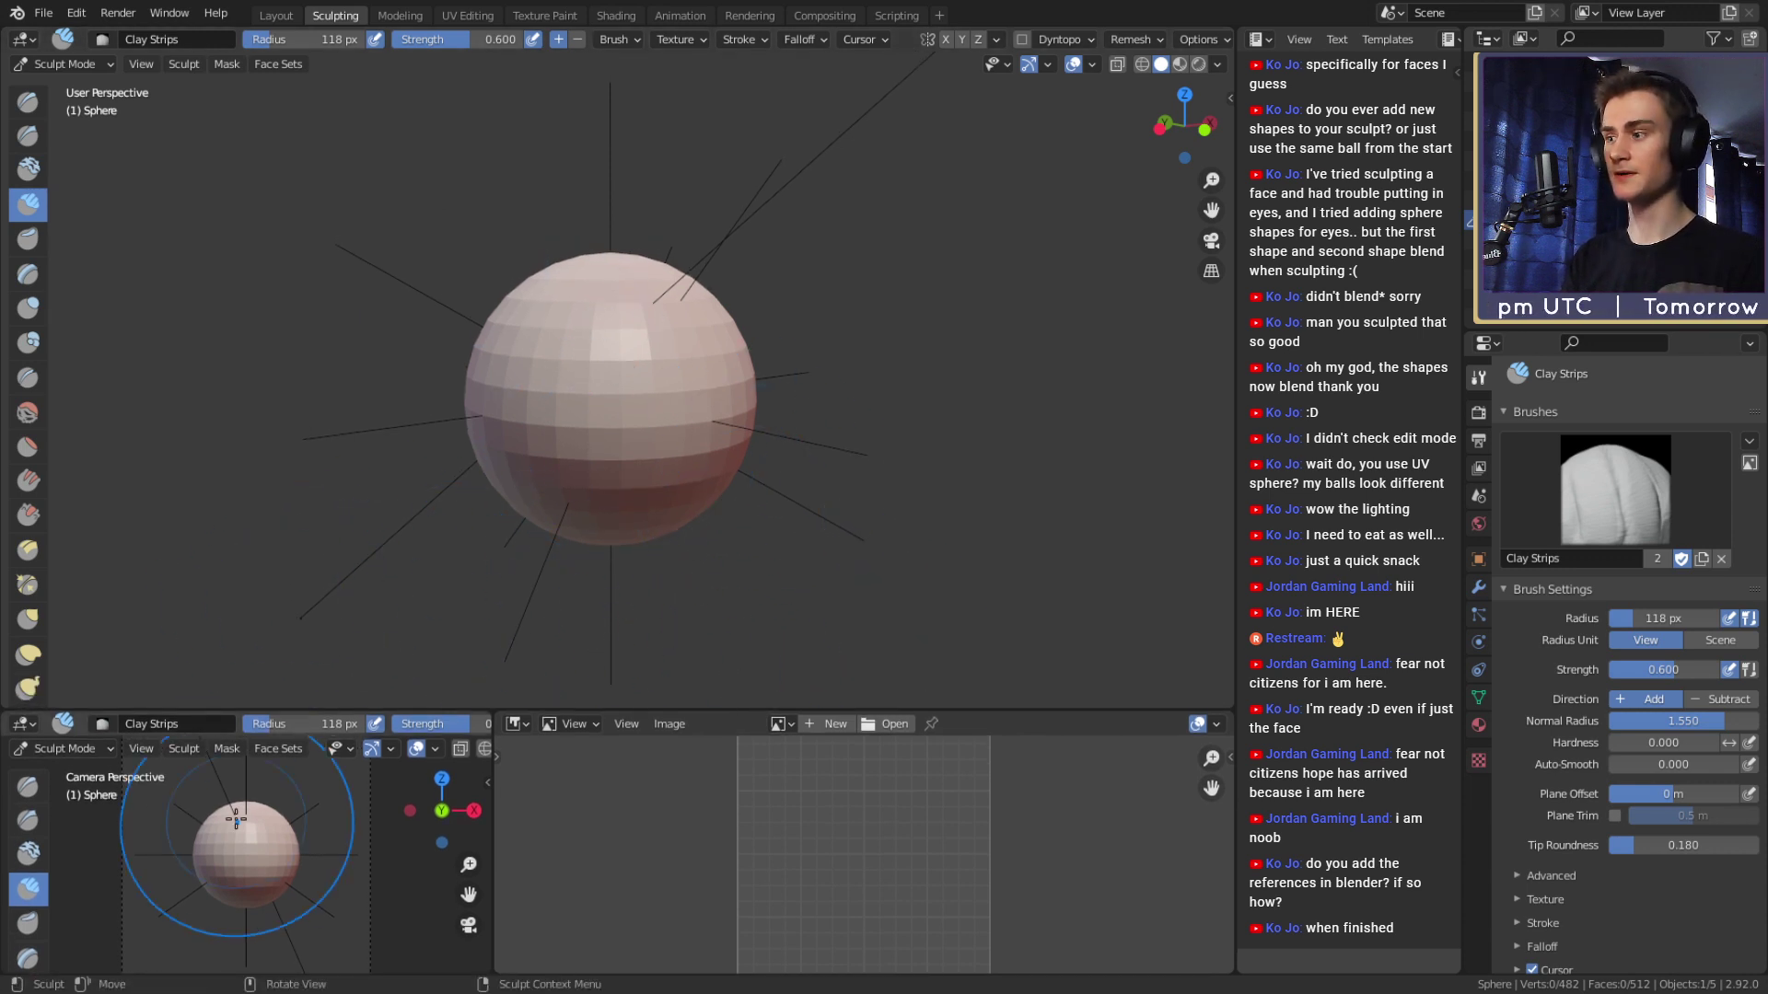
left_click_drag(577, 709, 584, 692)
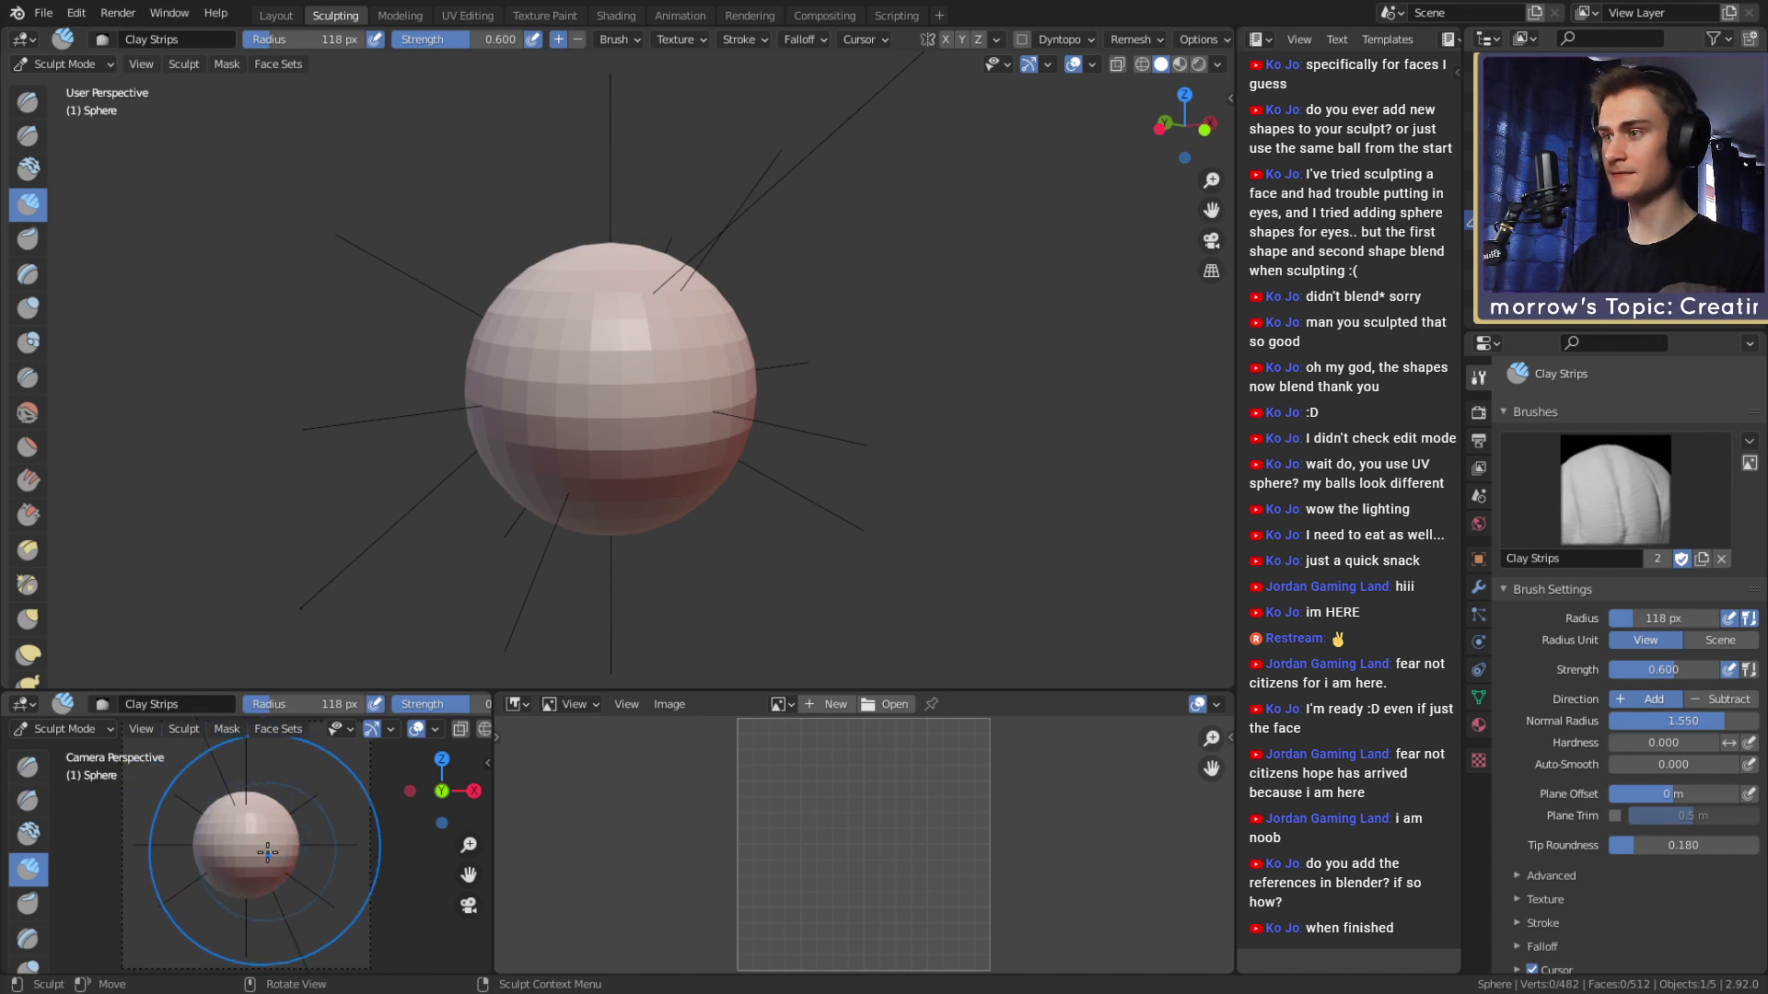
Reduce the Clay Strips brush radius to 39 px over the sphere.
scroll(680, 494, "down", 4)
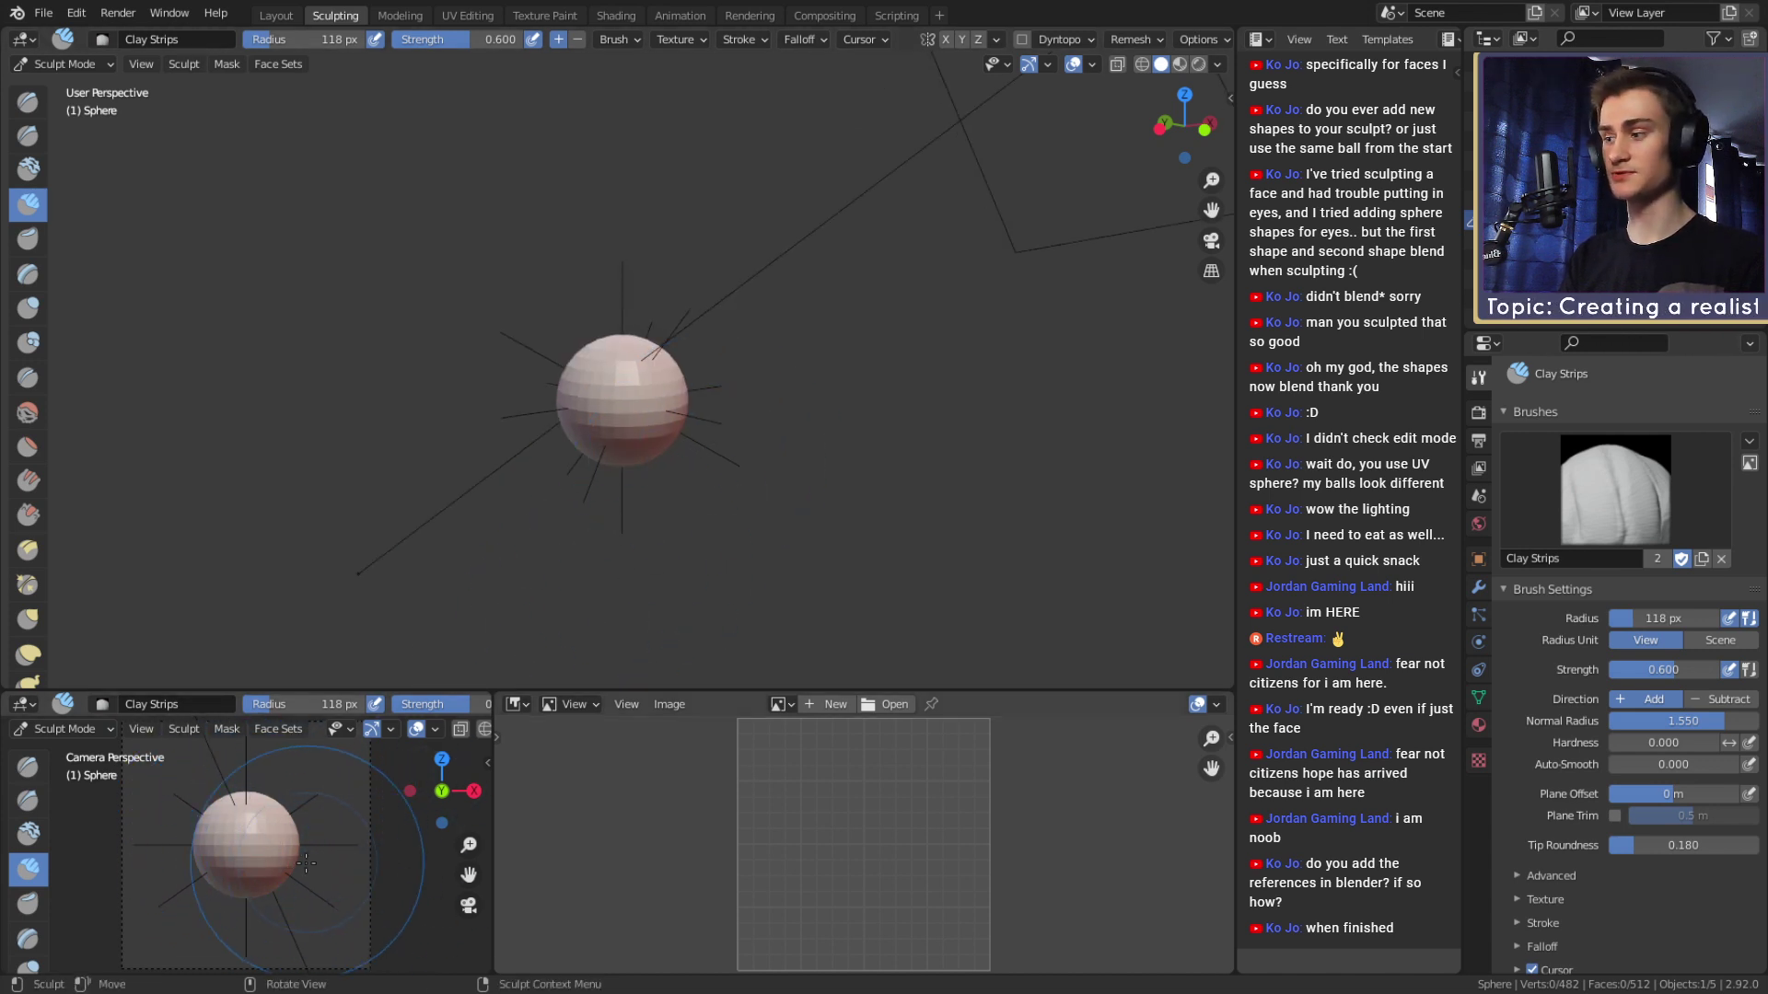
middle_click_drag(501, 452, 792, 456)
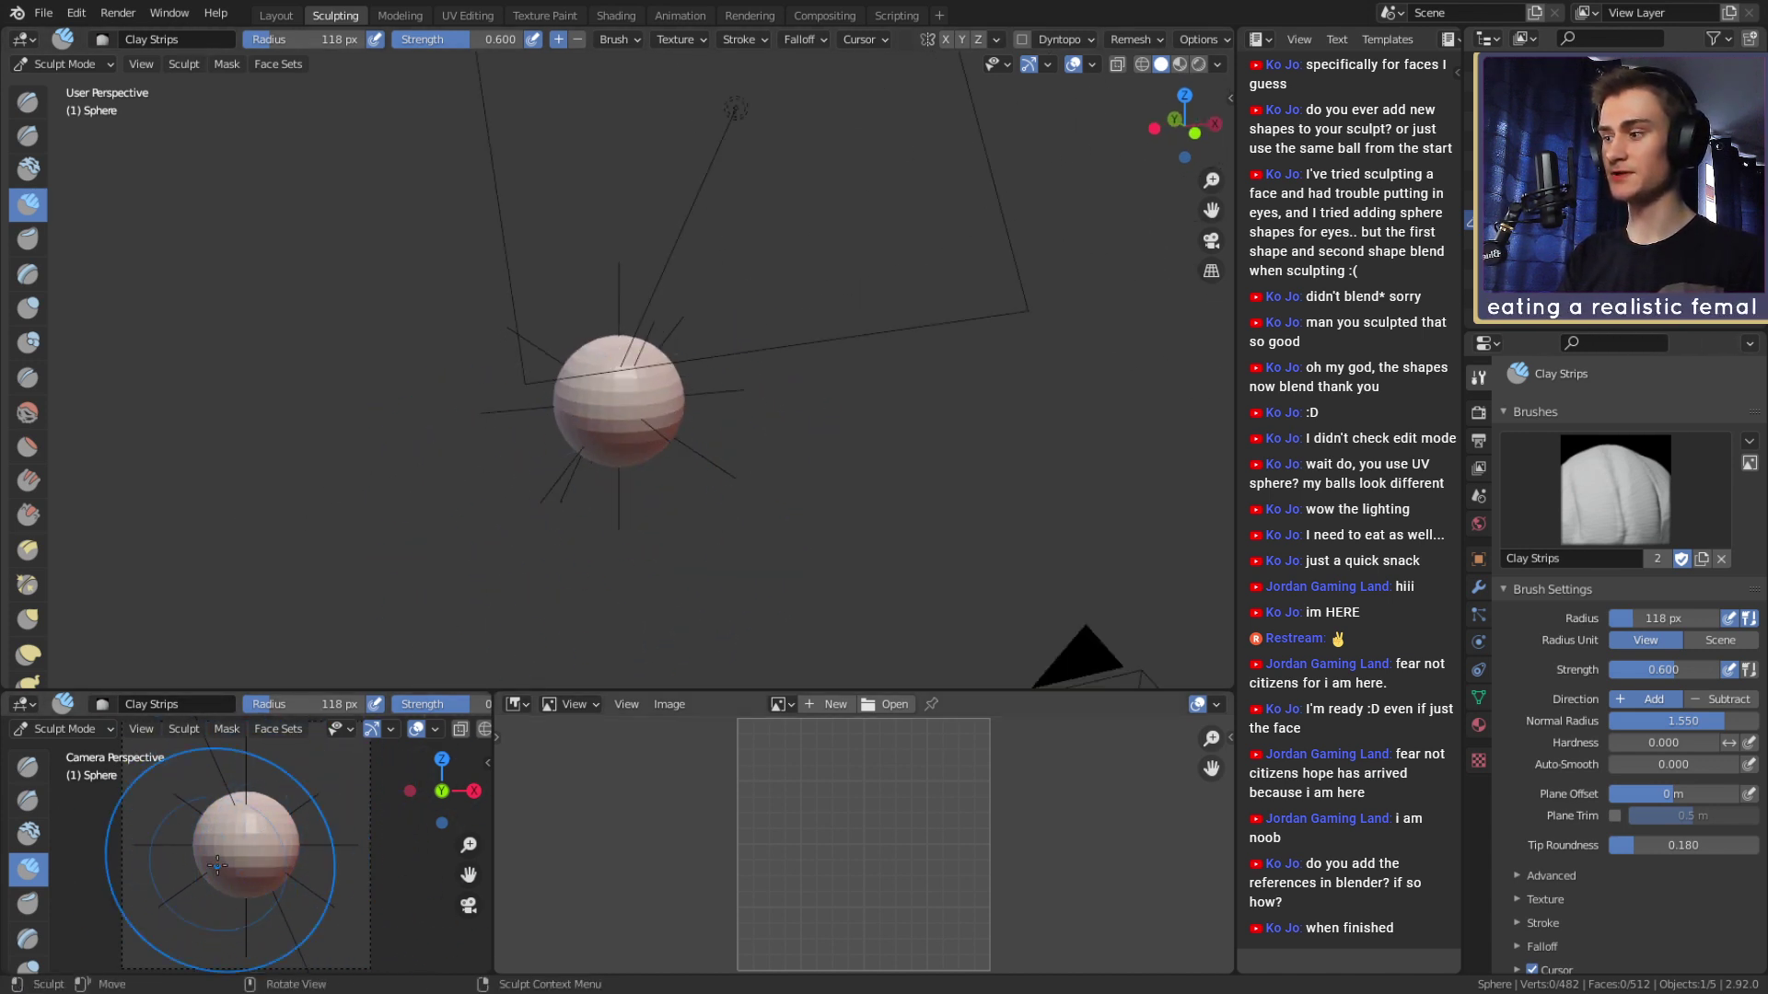
middle_click_drag(590, 383, 607, 387)
scroll(607, 387, "up", 4)
key("f")
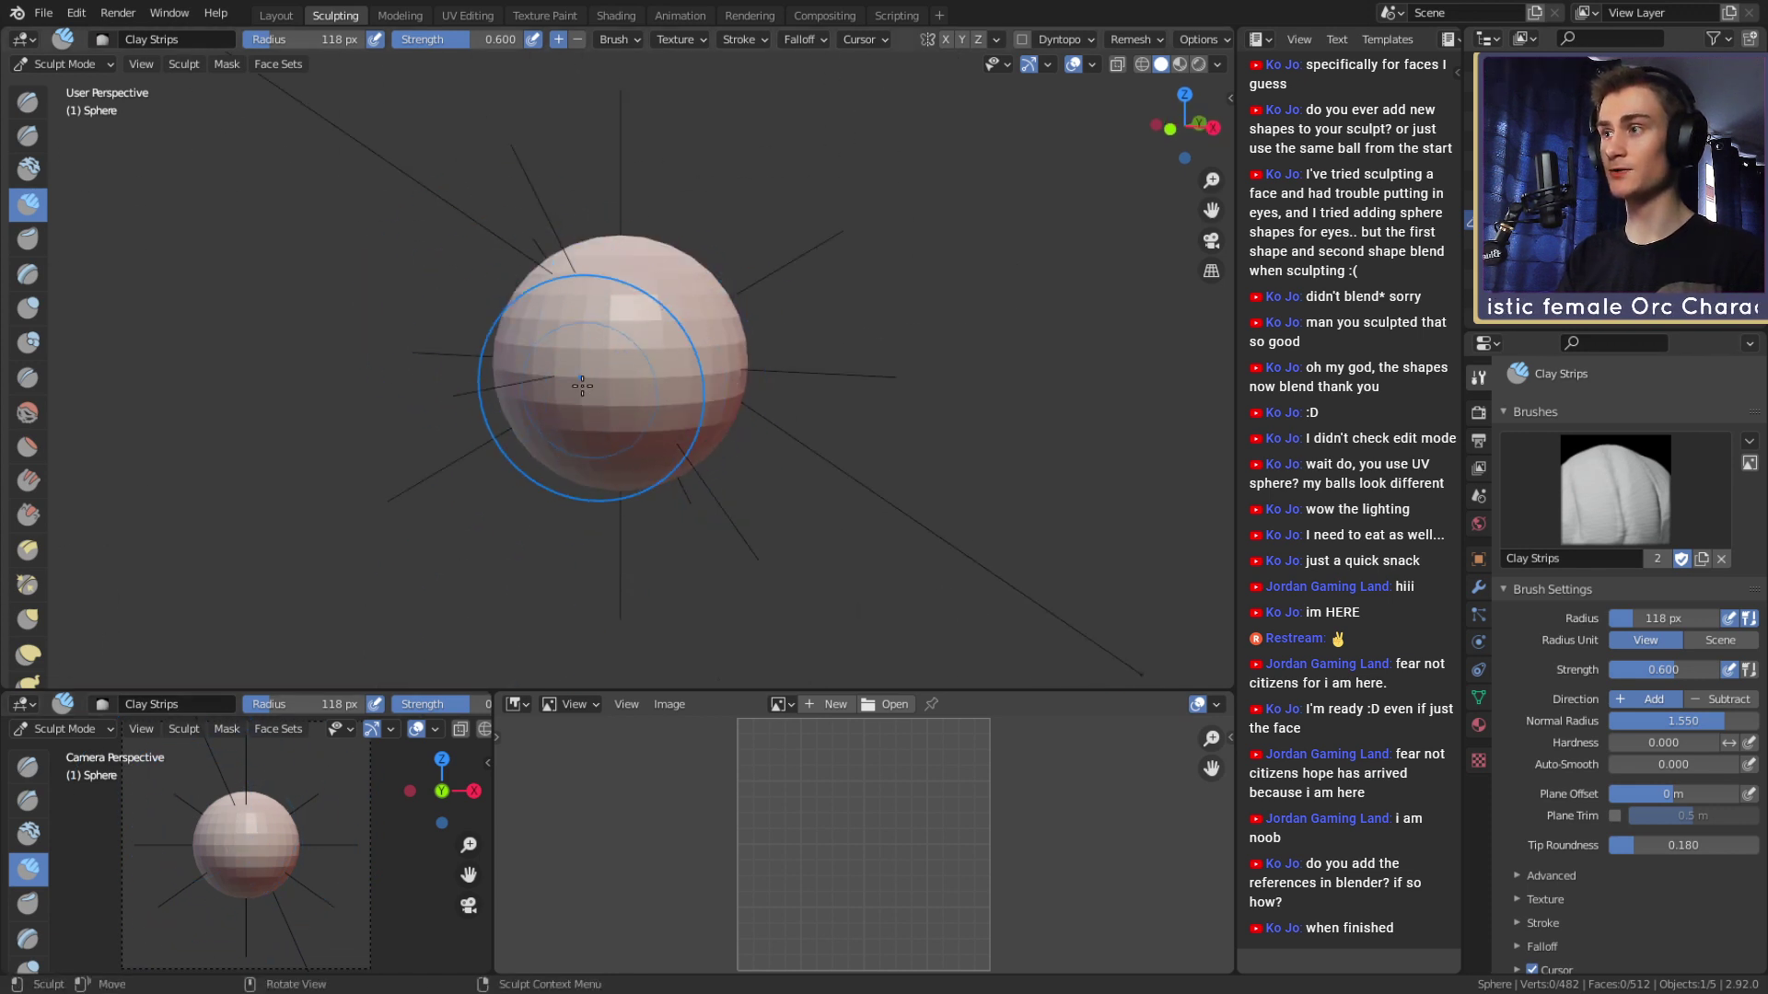
left_click(574, 361)
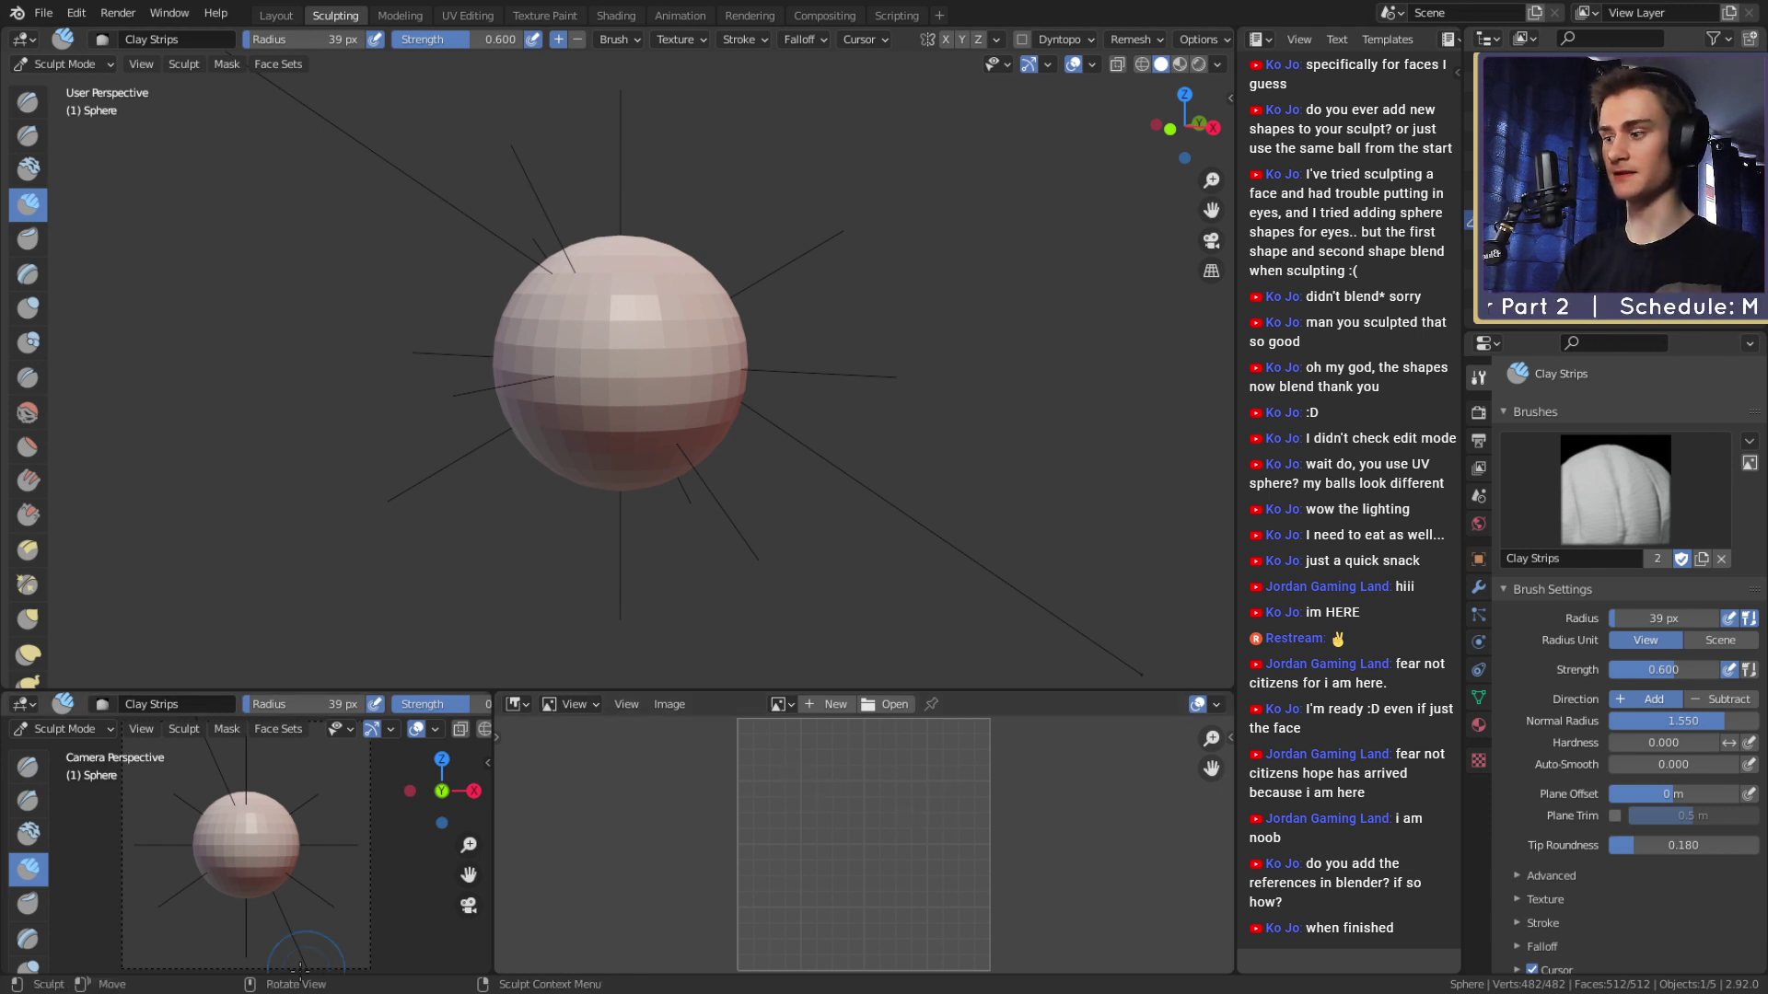
Load the orc portrait into the empty image editor as a reference and show the whole head.
left_click_drag(406, 844, 864, 843)
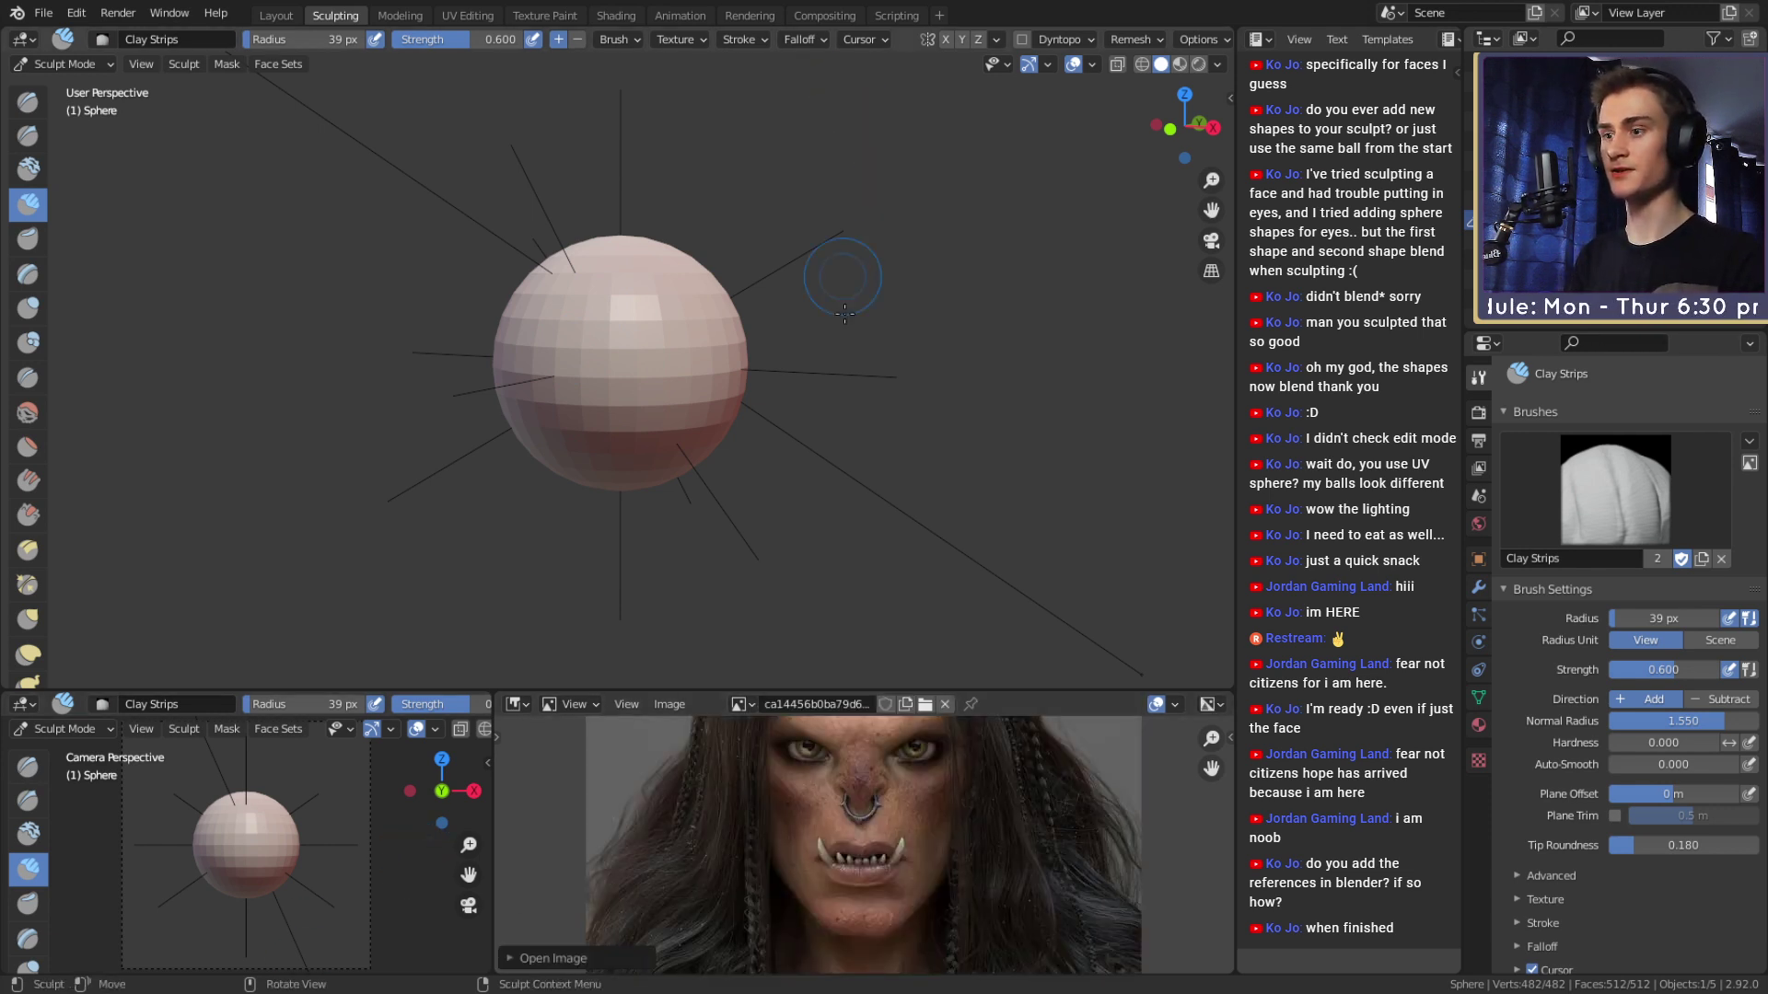
scroll(857, 834, "down", 4)
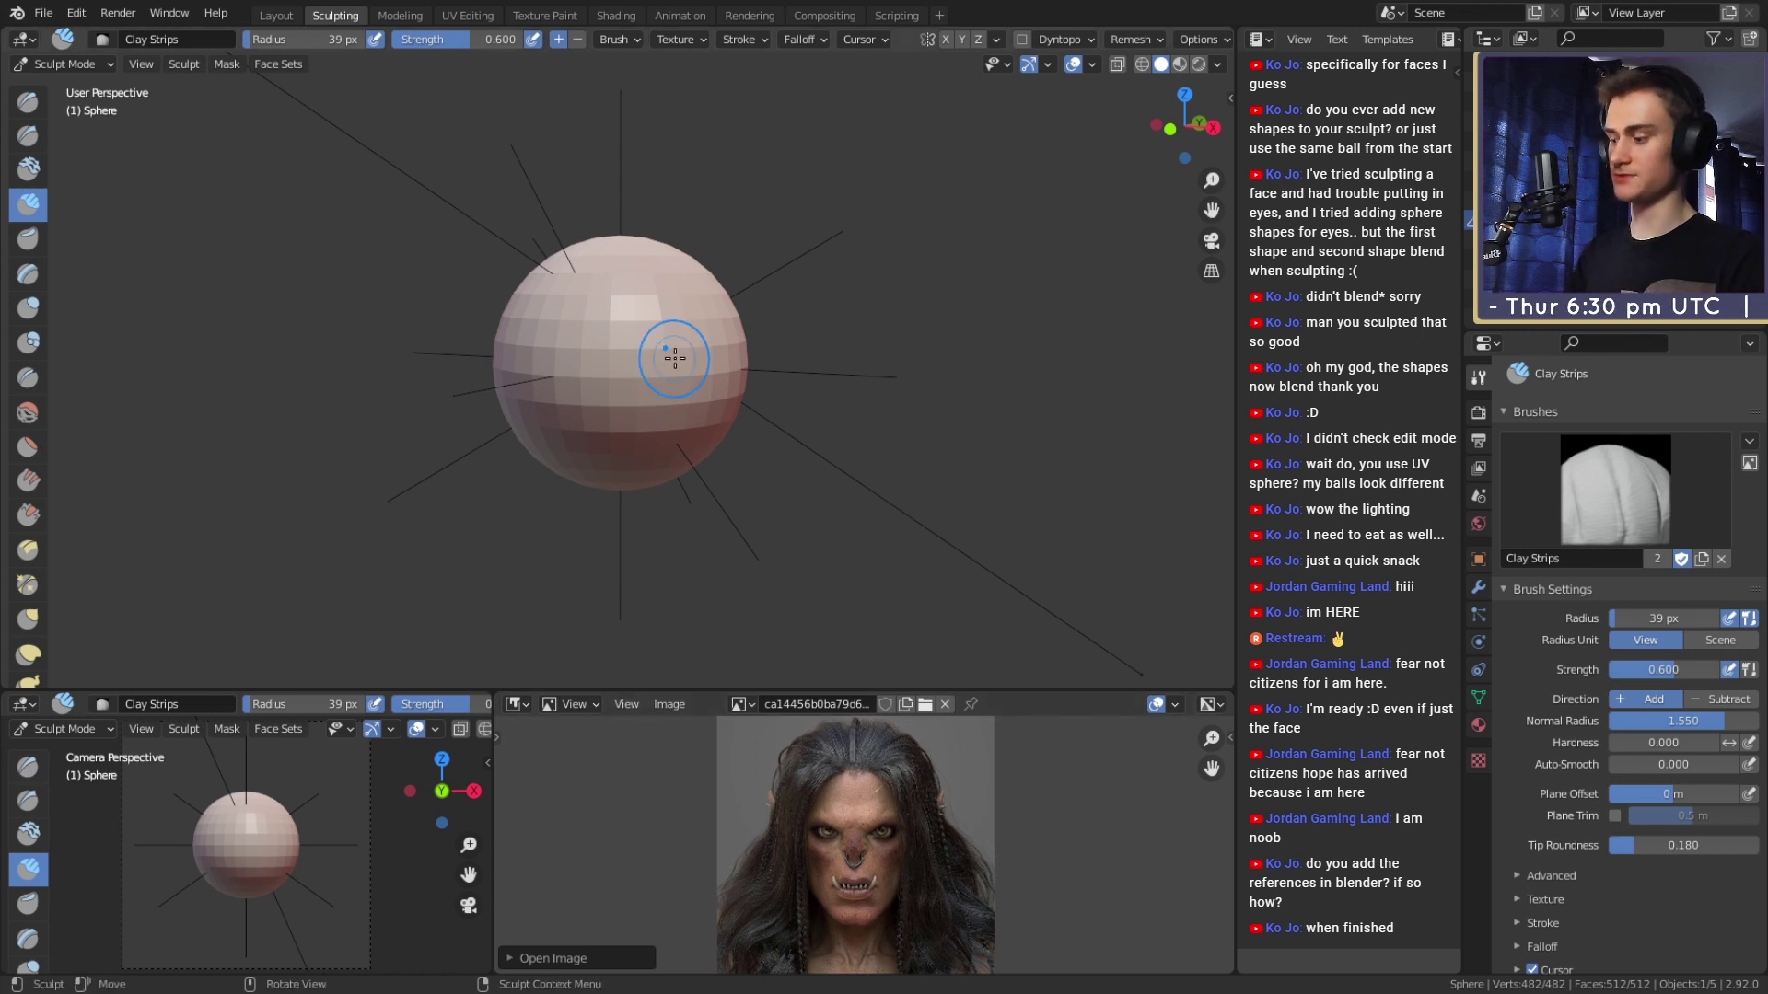
Switch the reference image area to a node editor and back to the Image Editor.
key("shift+F3")
key("shift+F3")
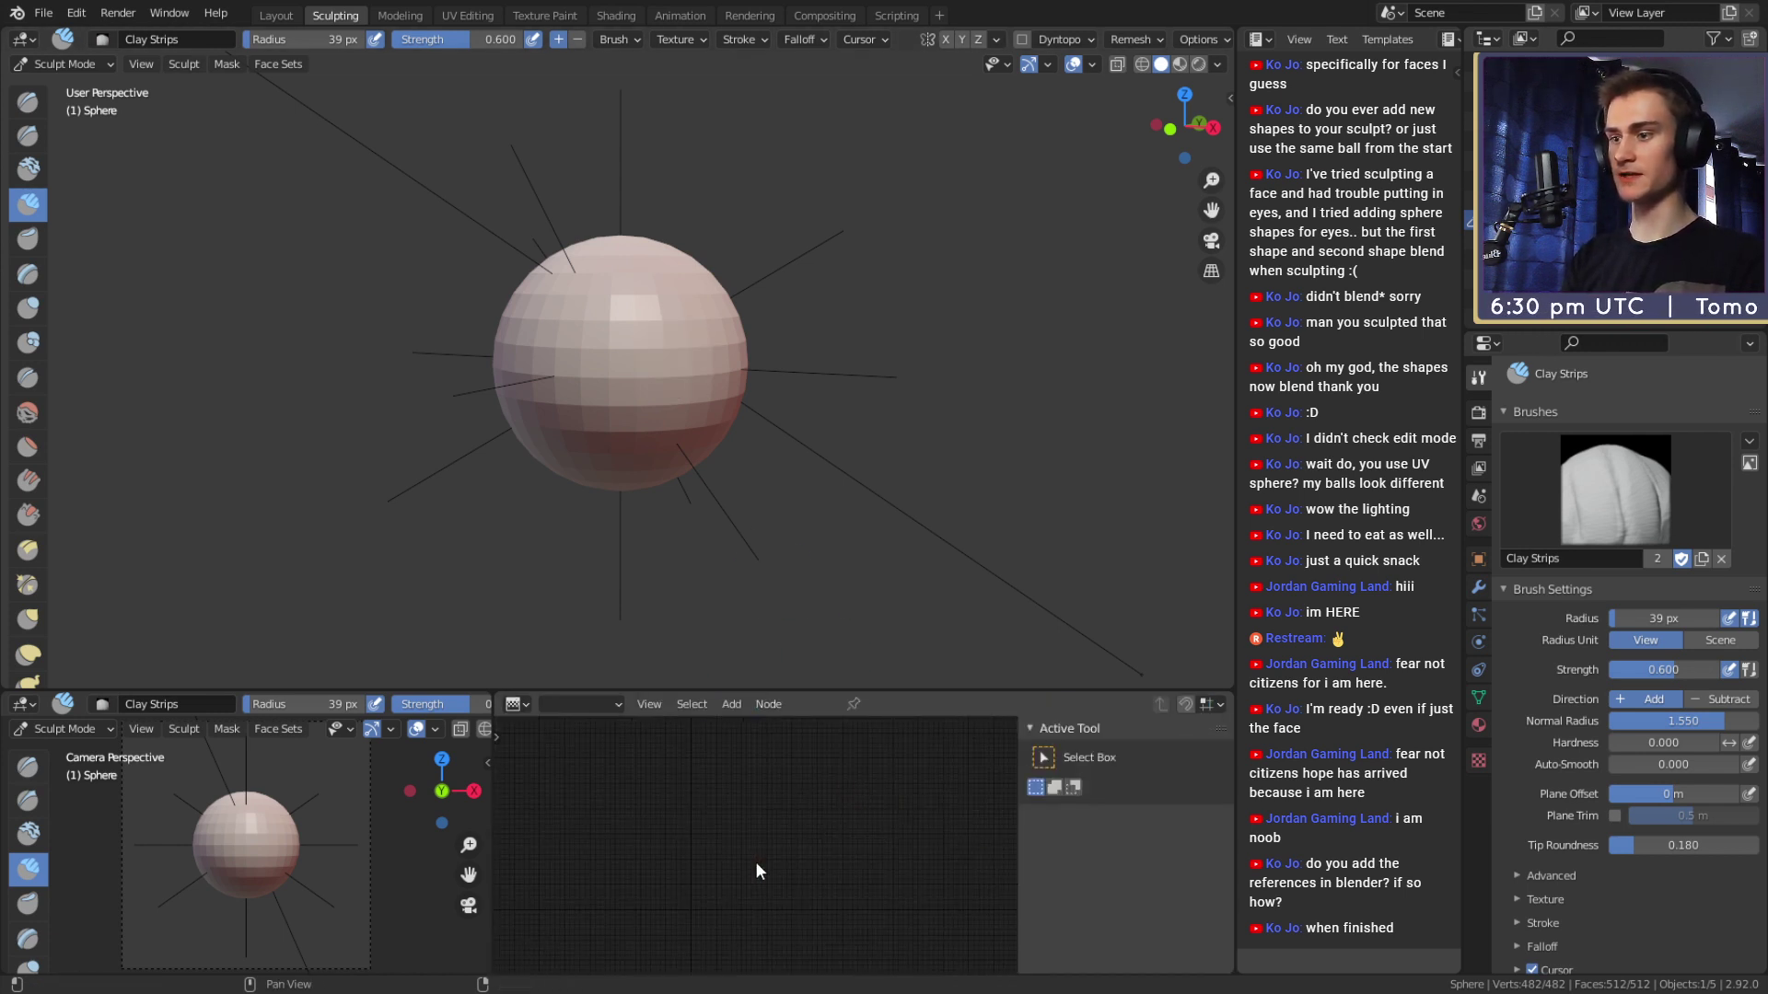
key("shift+F10")
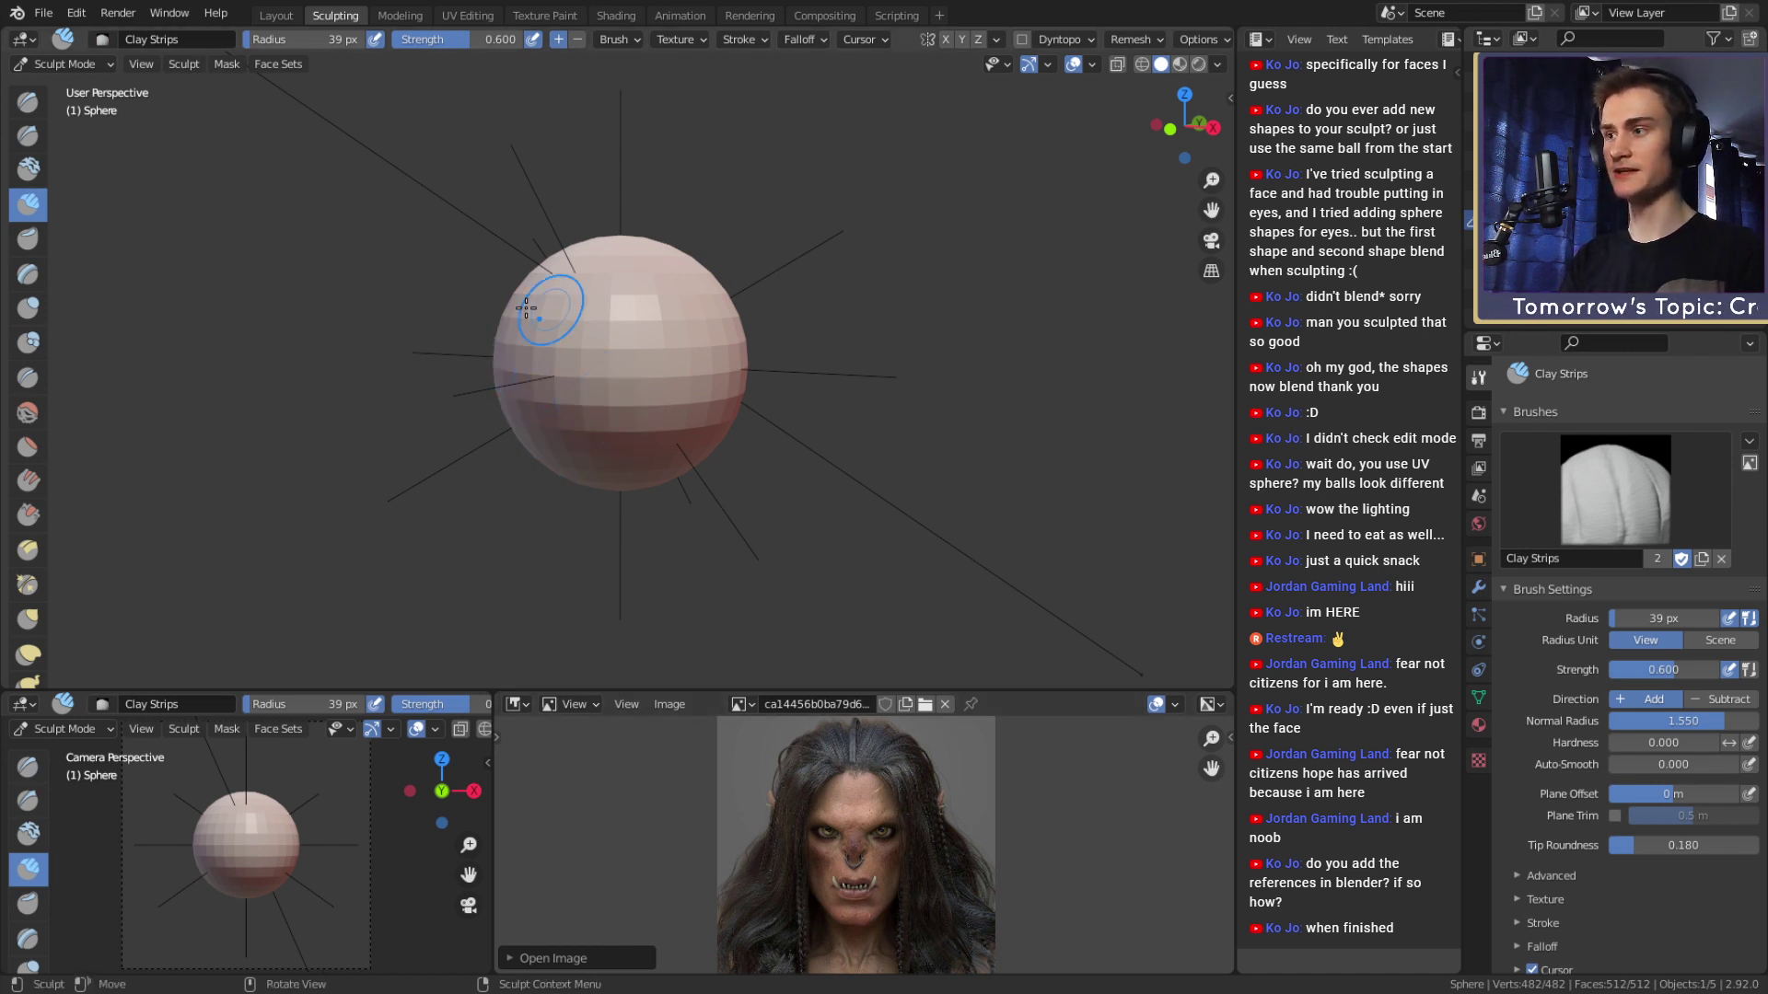
Bring the brush settings into view and set the Clay Strips radius to 19 px.
middle_click_drag(814, 460, 819, 455)
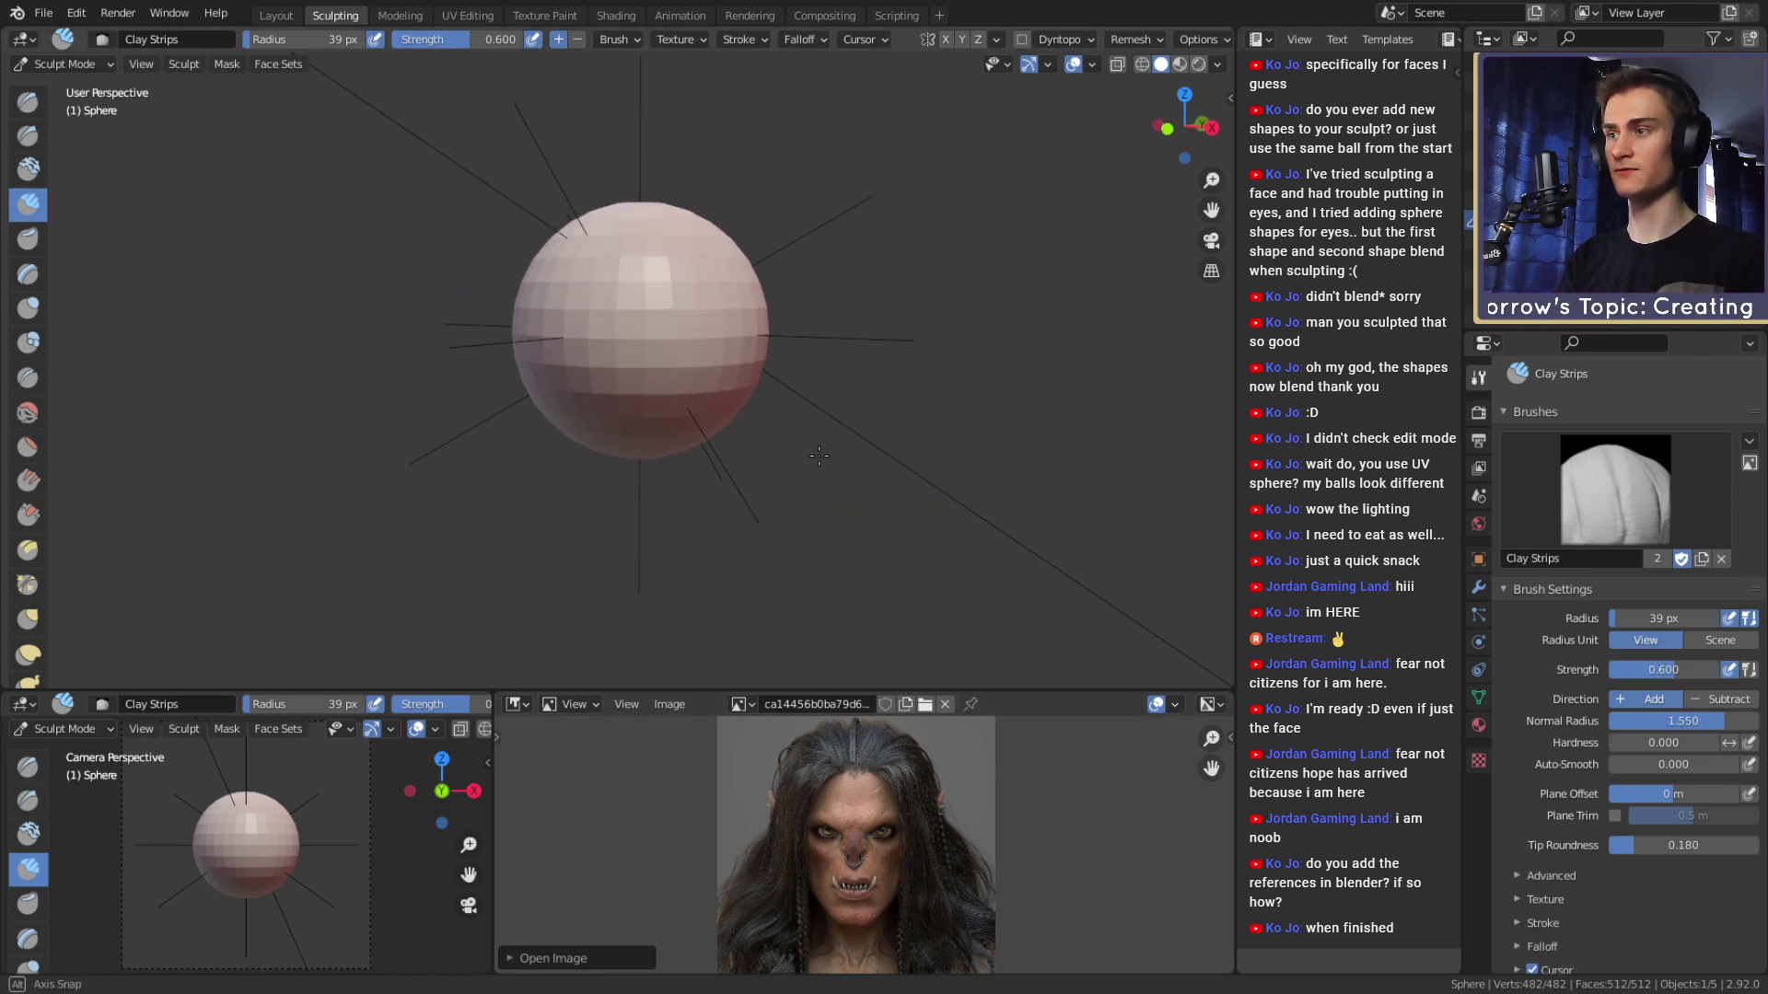
middle_click_drag(381, 134, 755, 240)
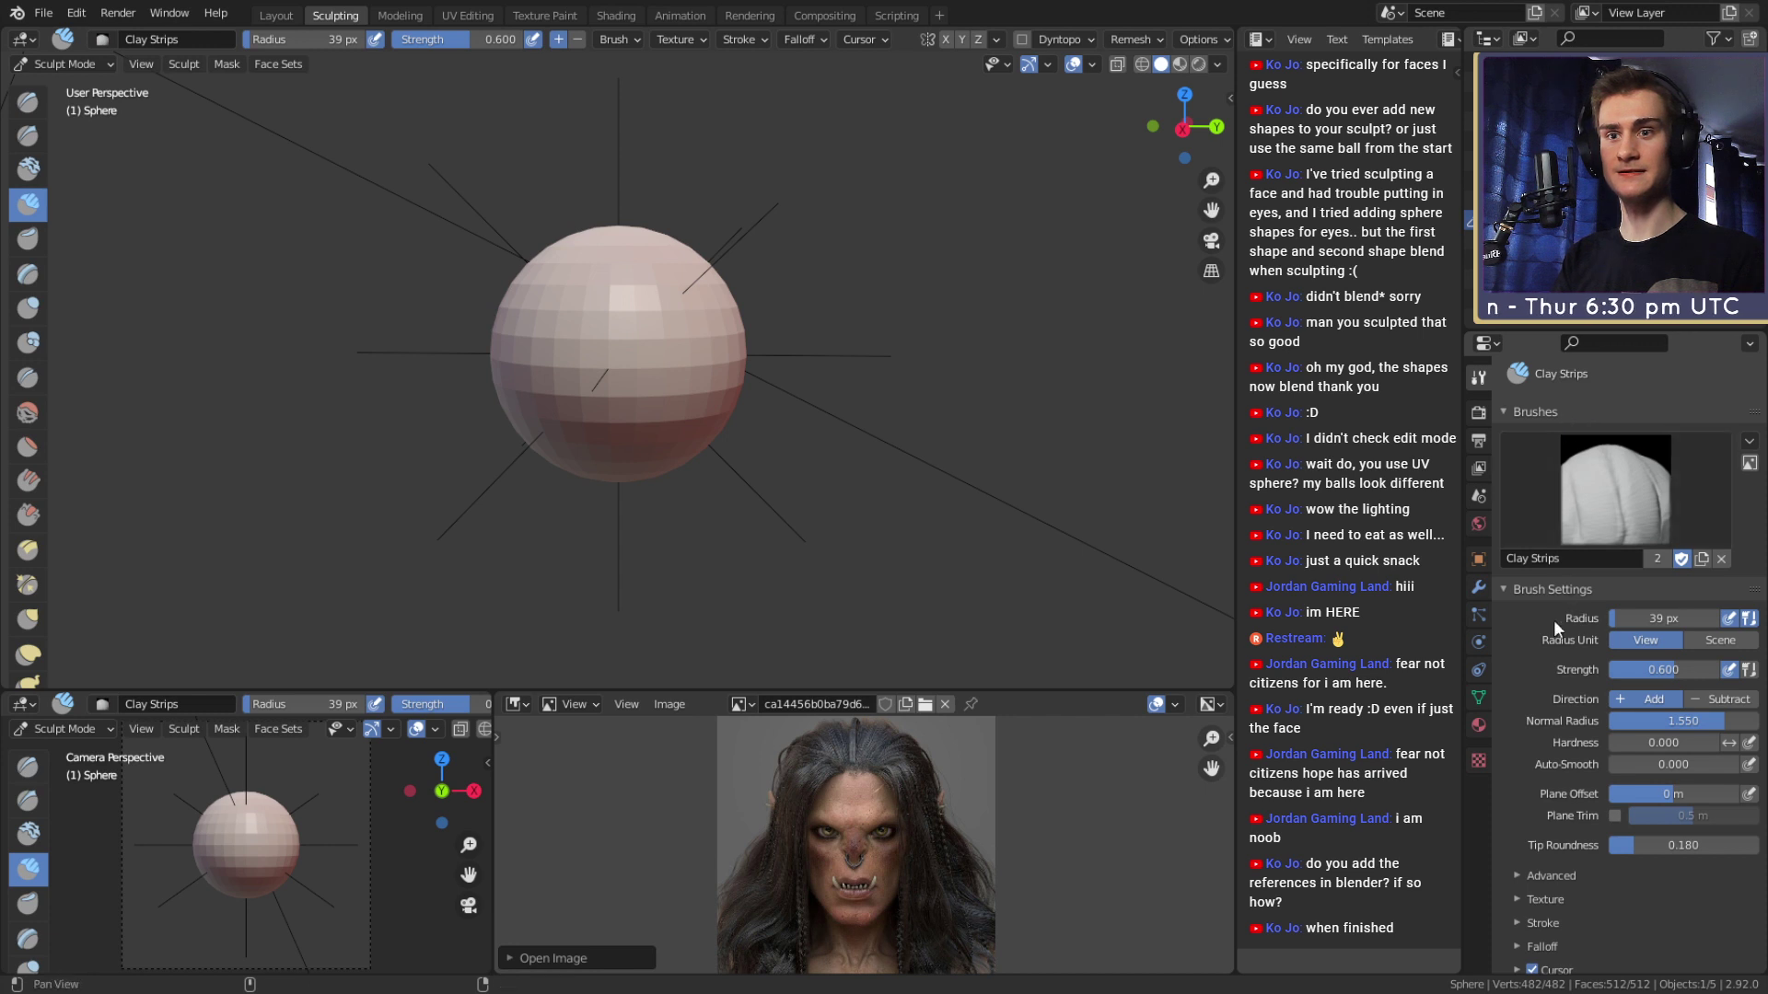
scroll(1547, 590, "down", 2)
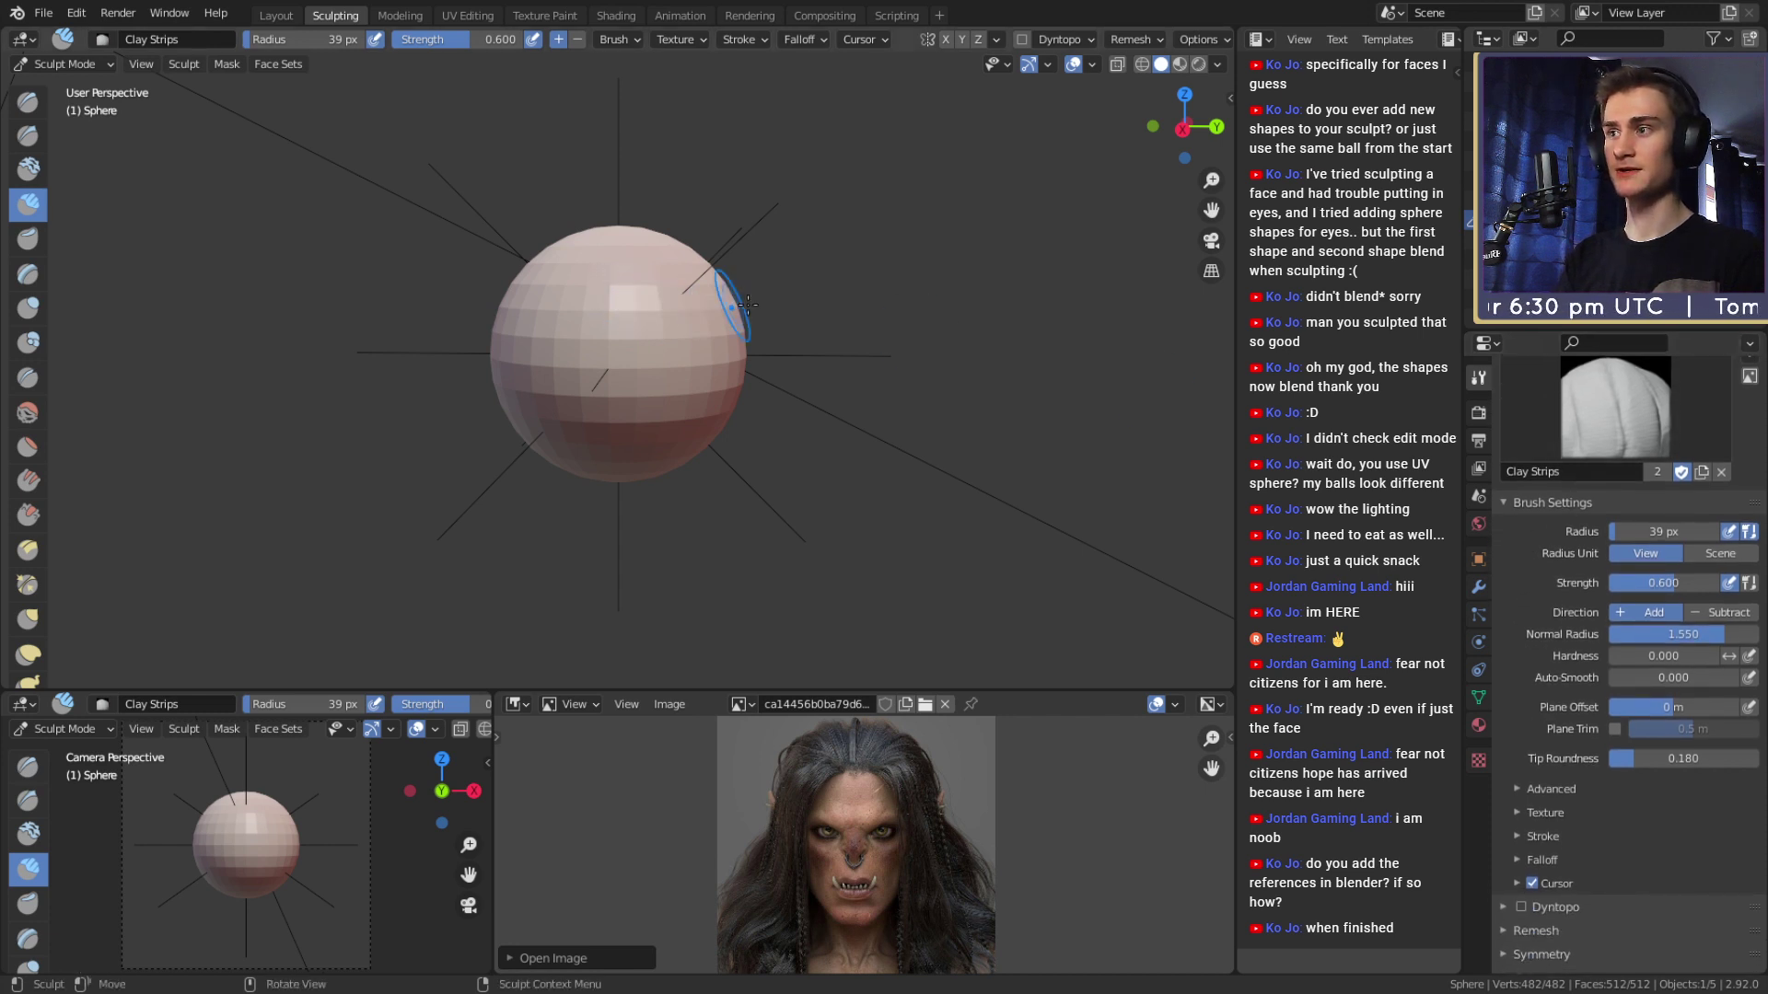
mouse_move(750, 295)
middle_mouse_down()
mouse_move(848, 335)
mouse_move(825, 363)
middle_mouse_up()
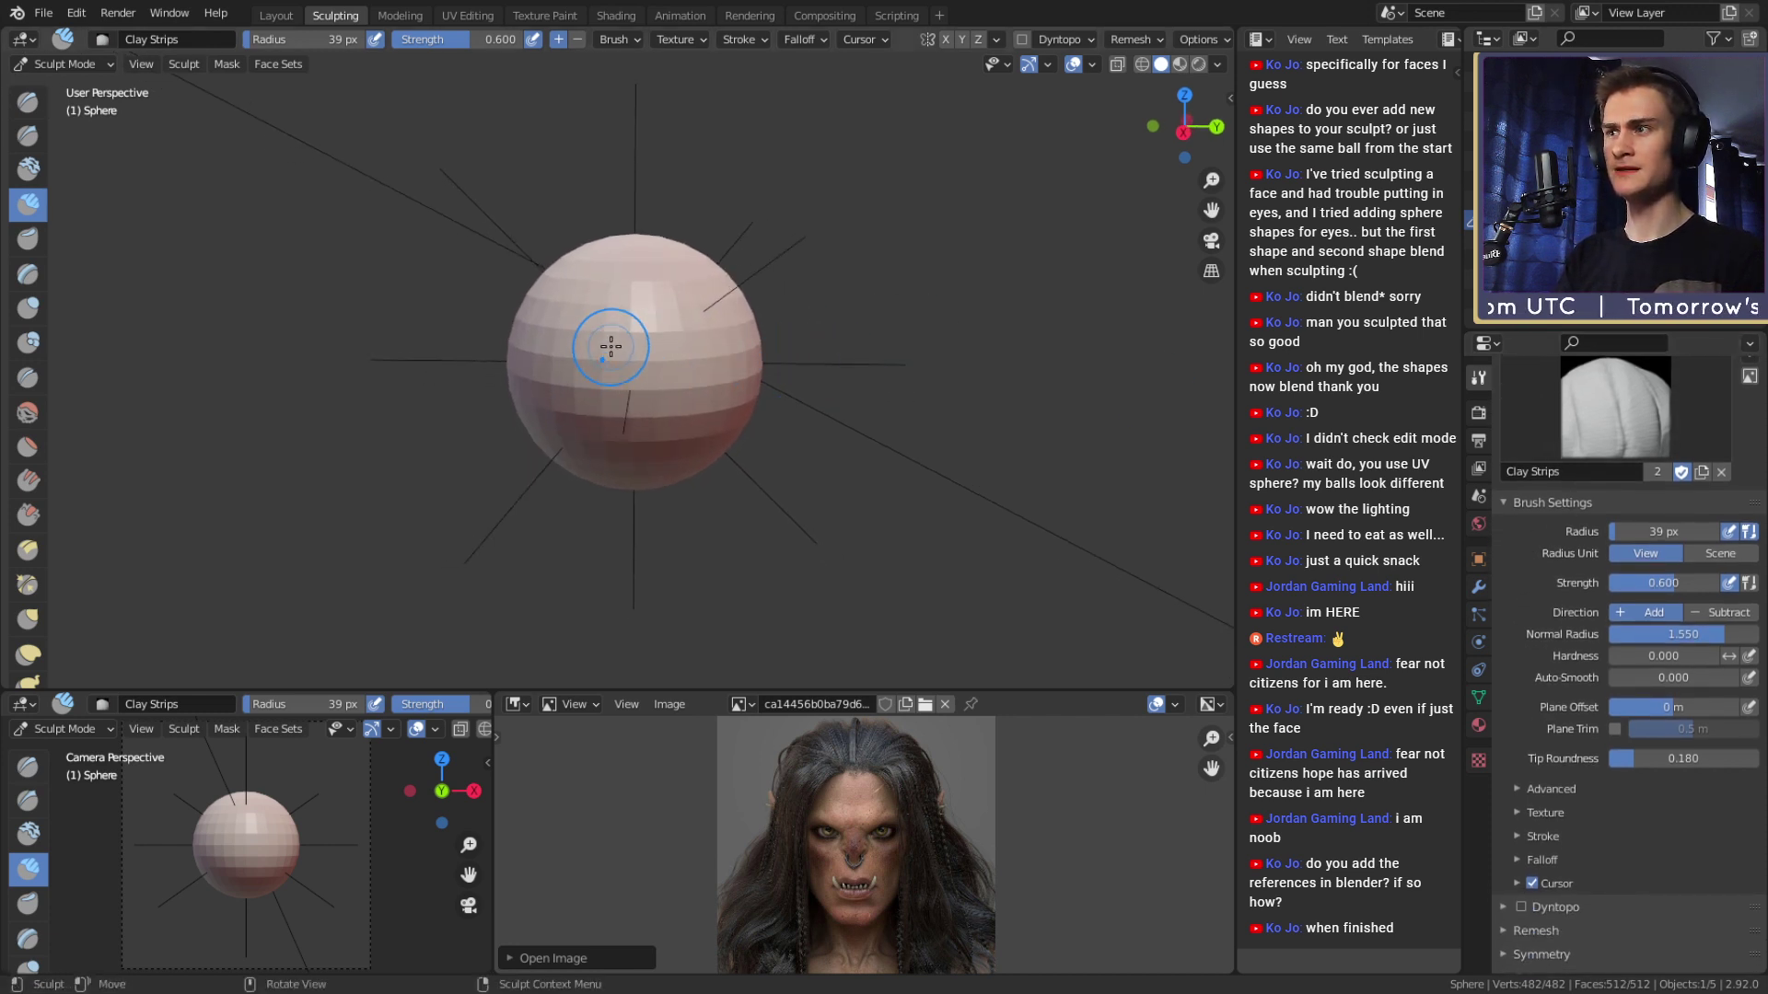
key("f")
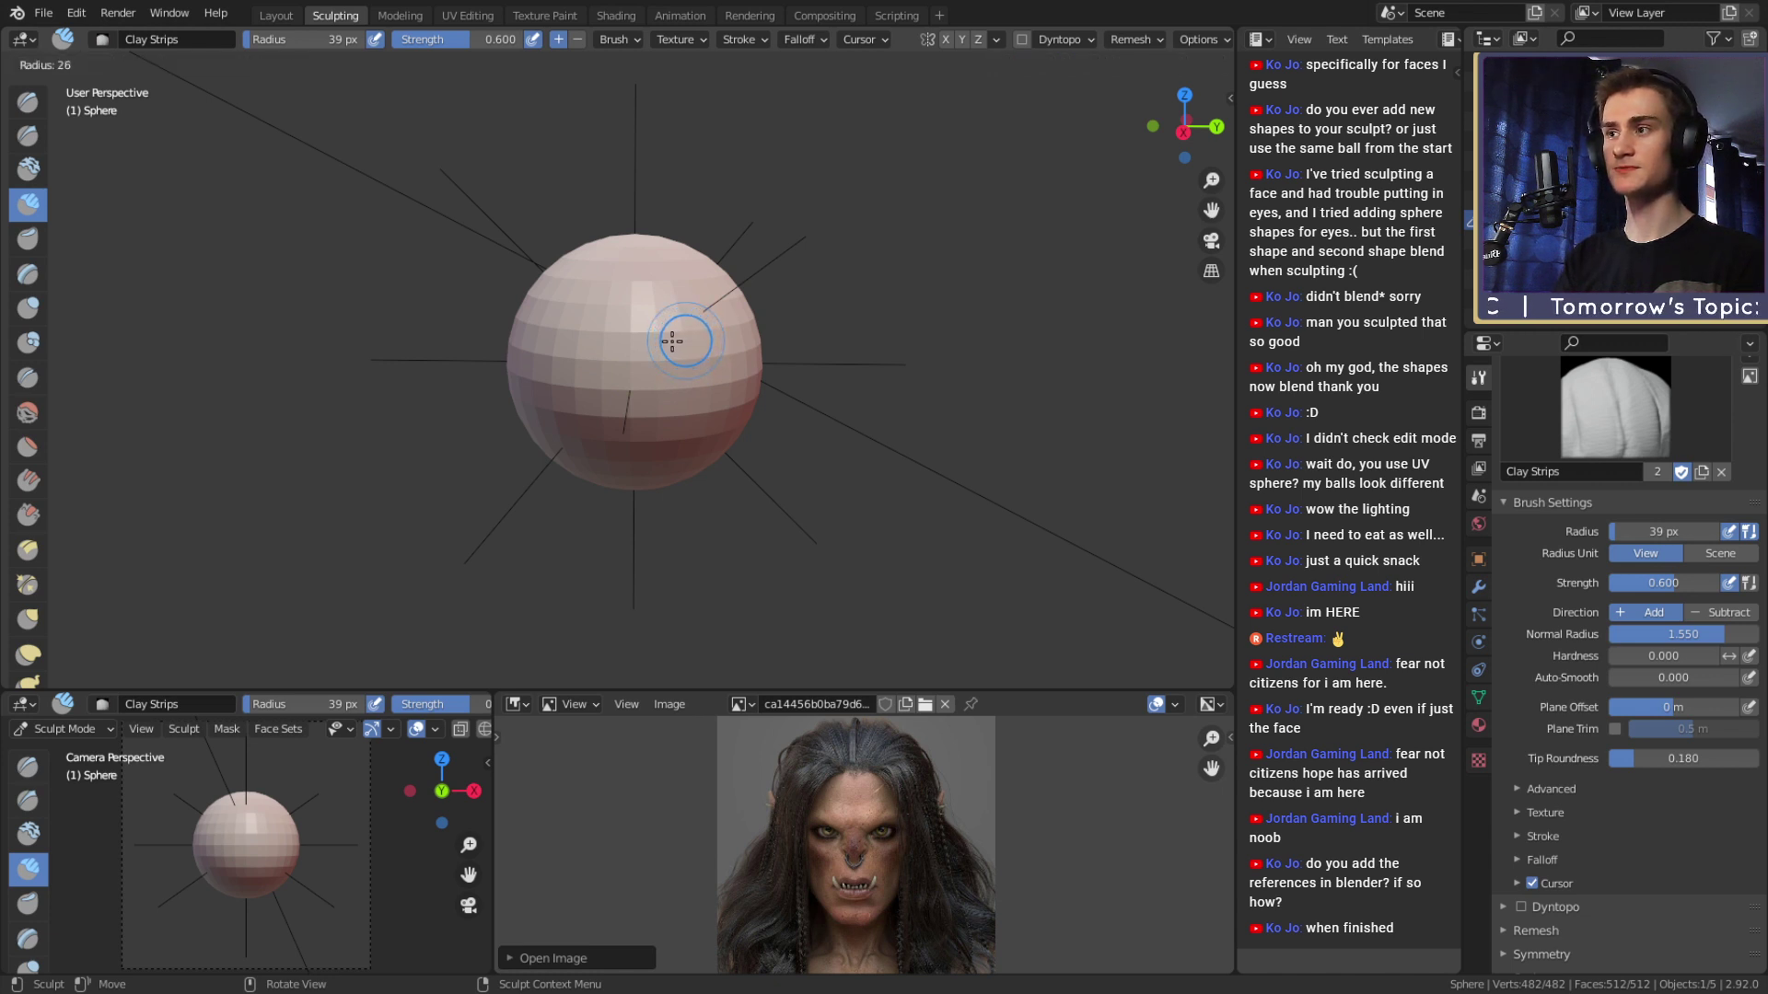
left_click(674, 337)
middle_click_drag(674, 337, 679, 335)
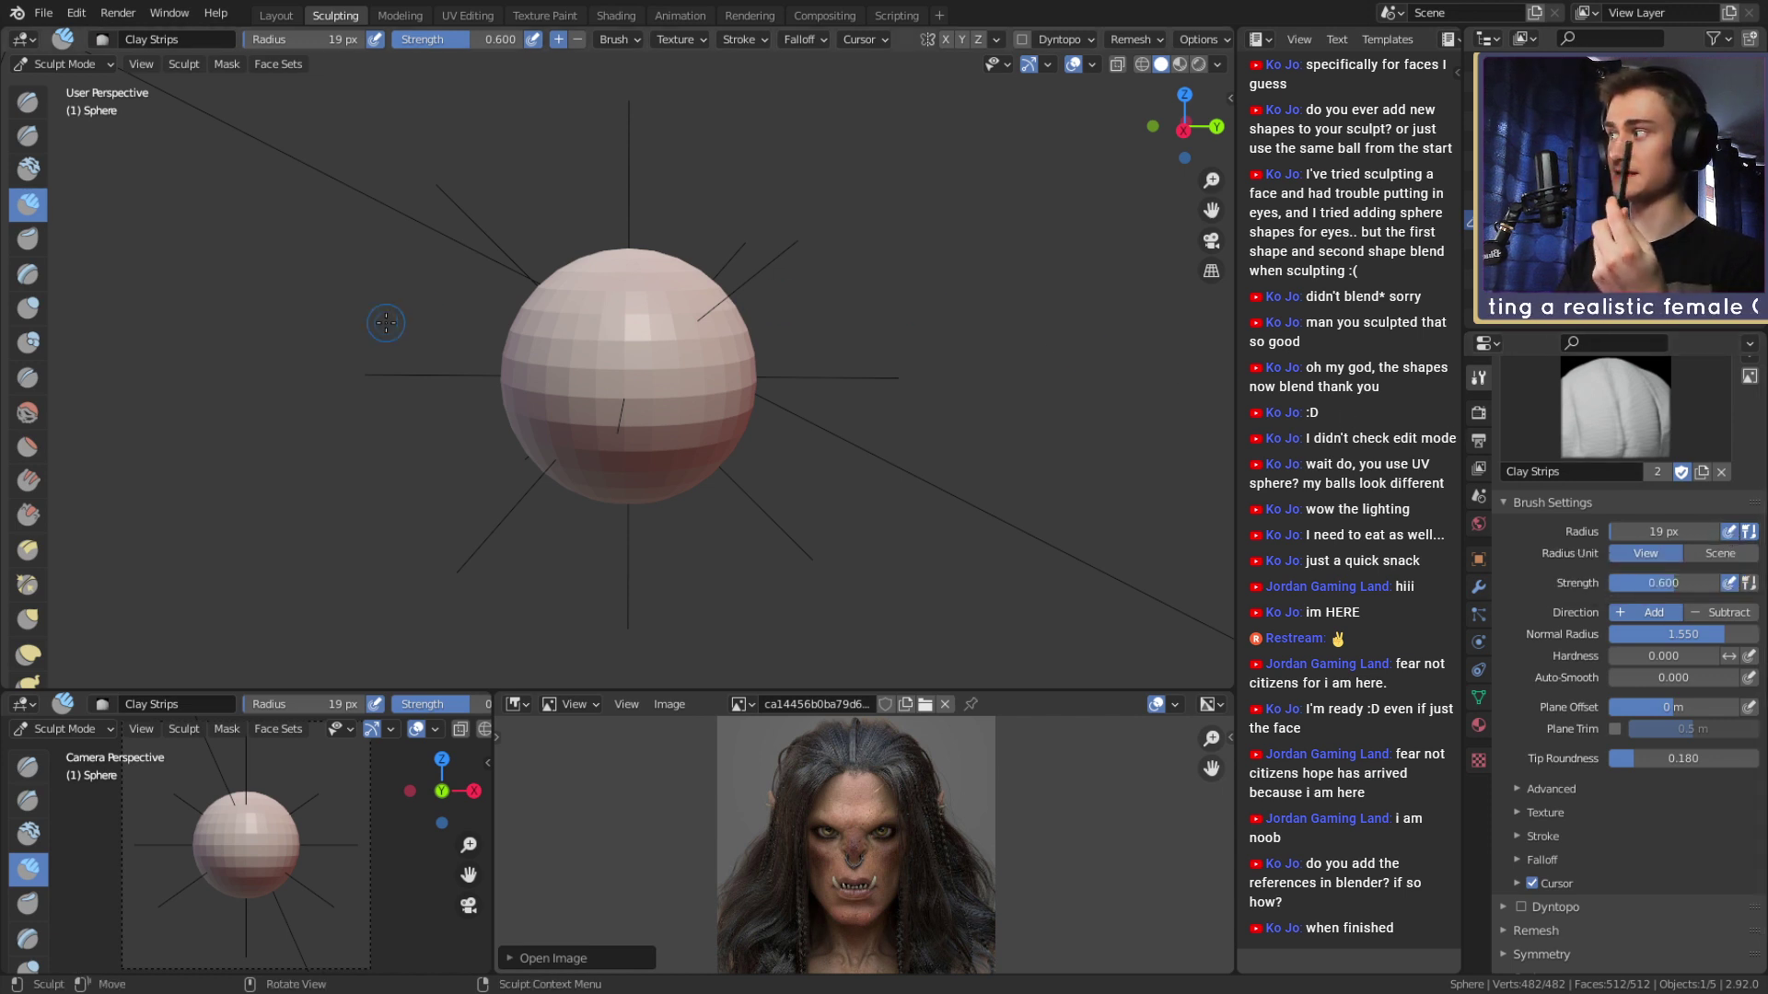
Enlarge the Clay Strips brush radius to 44 px and reduce it to 34 px.
mouse_move(821, 365)
middle_mouse_down()
mouse_move(701, 396)
mouse_move(651, 363)
middle_mouse_up()
scroll(773, 369, "up", 2)
key("f")
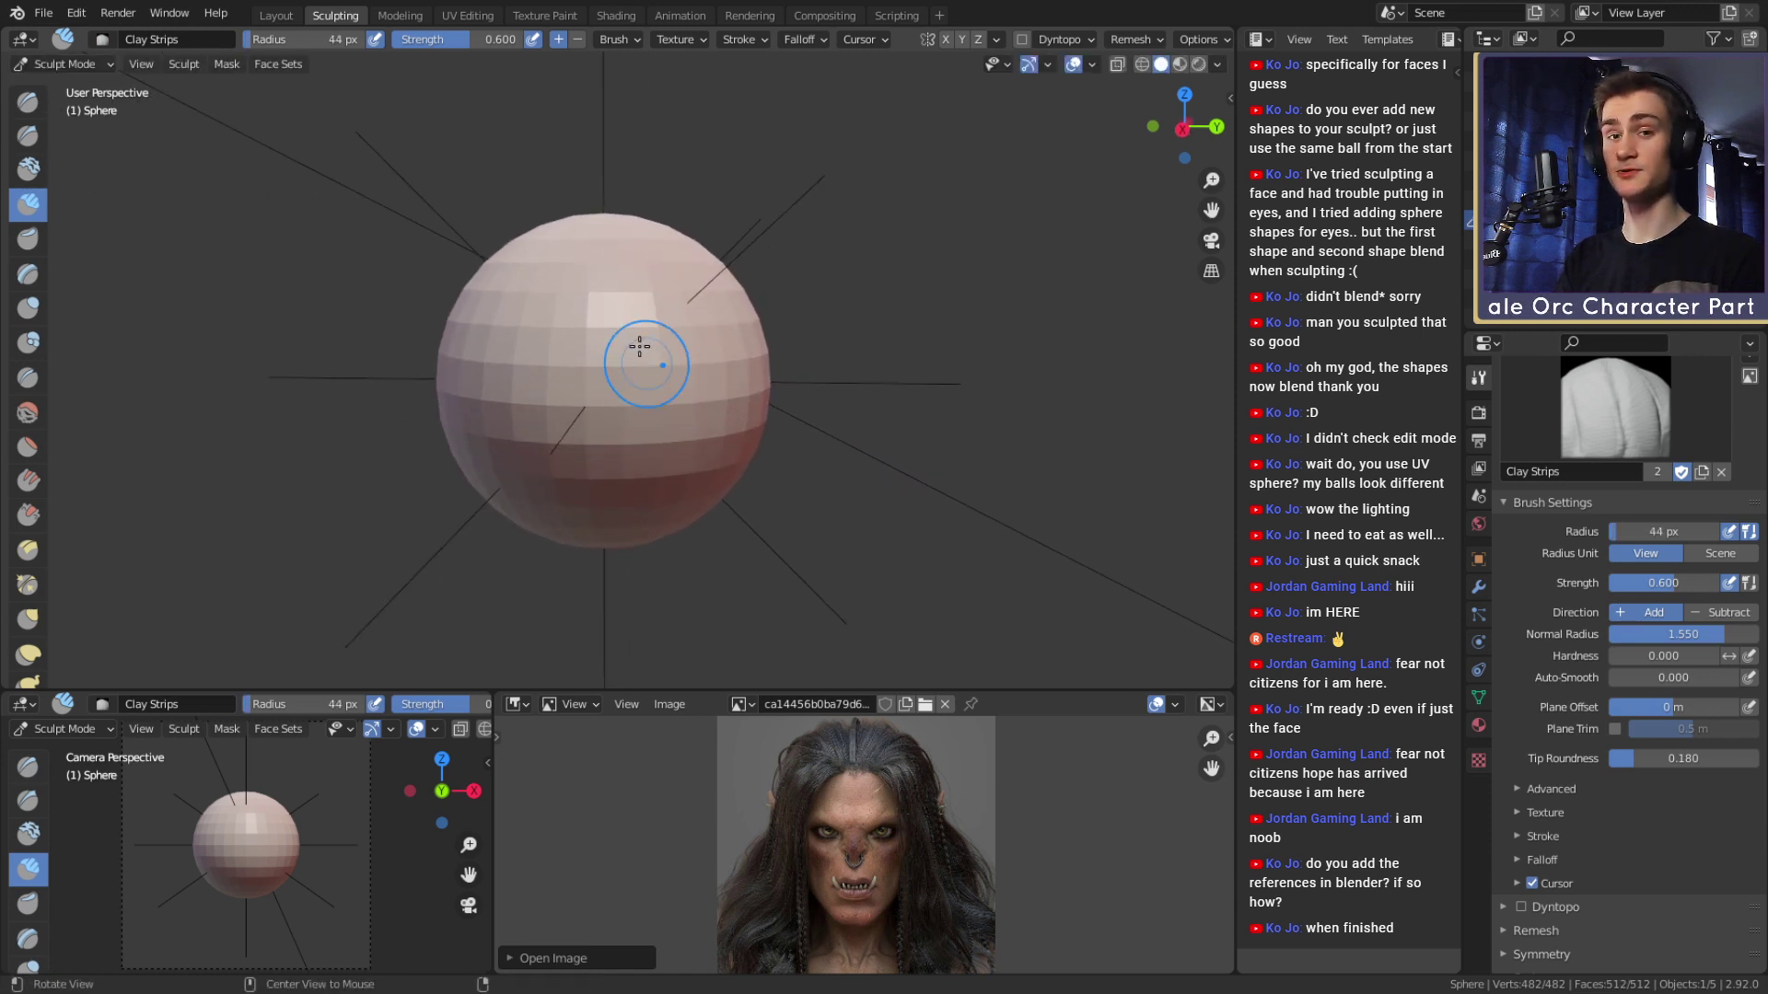
left_click(735, 433)
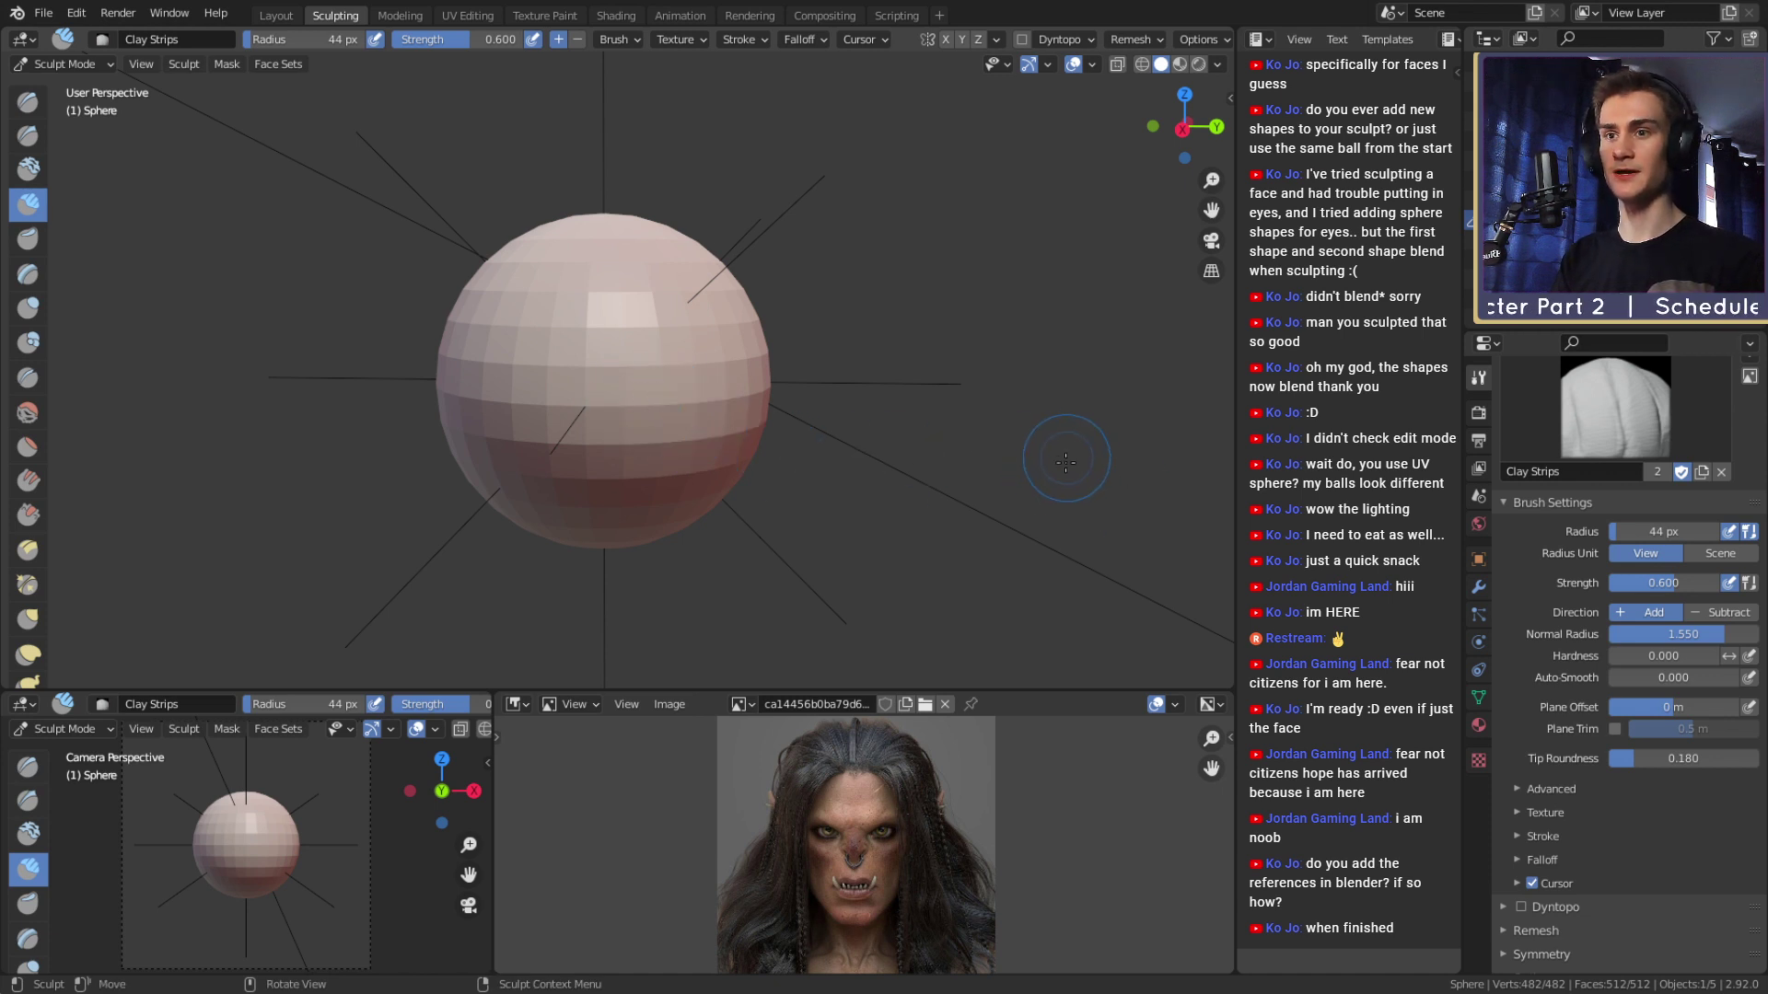
key("f")
left_click(690, 386)
middle_click_drag(691, 387, 737, 396)
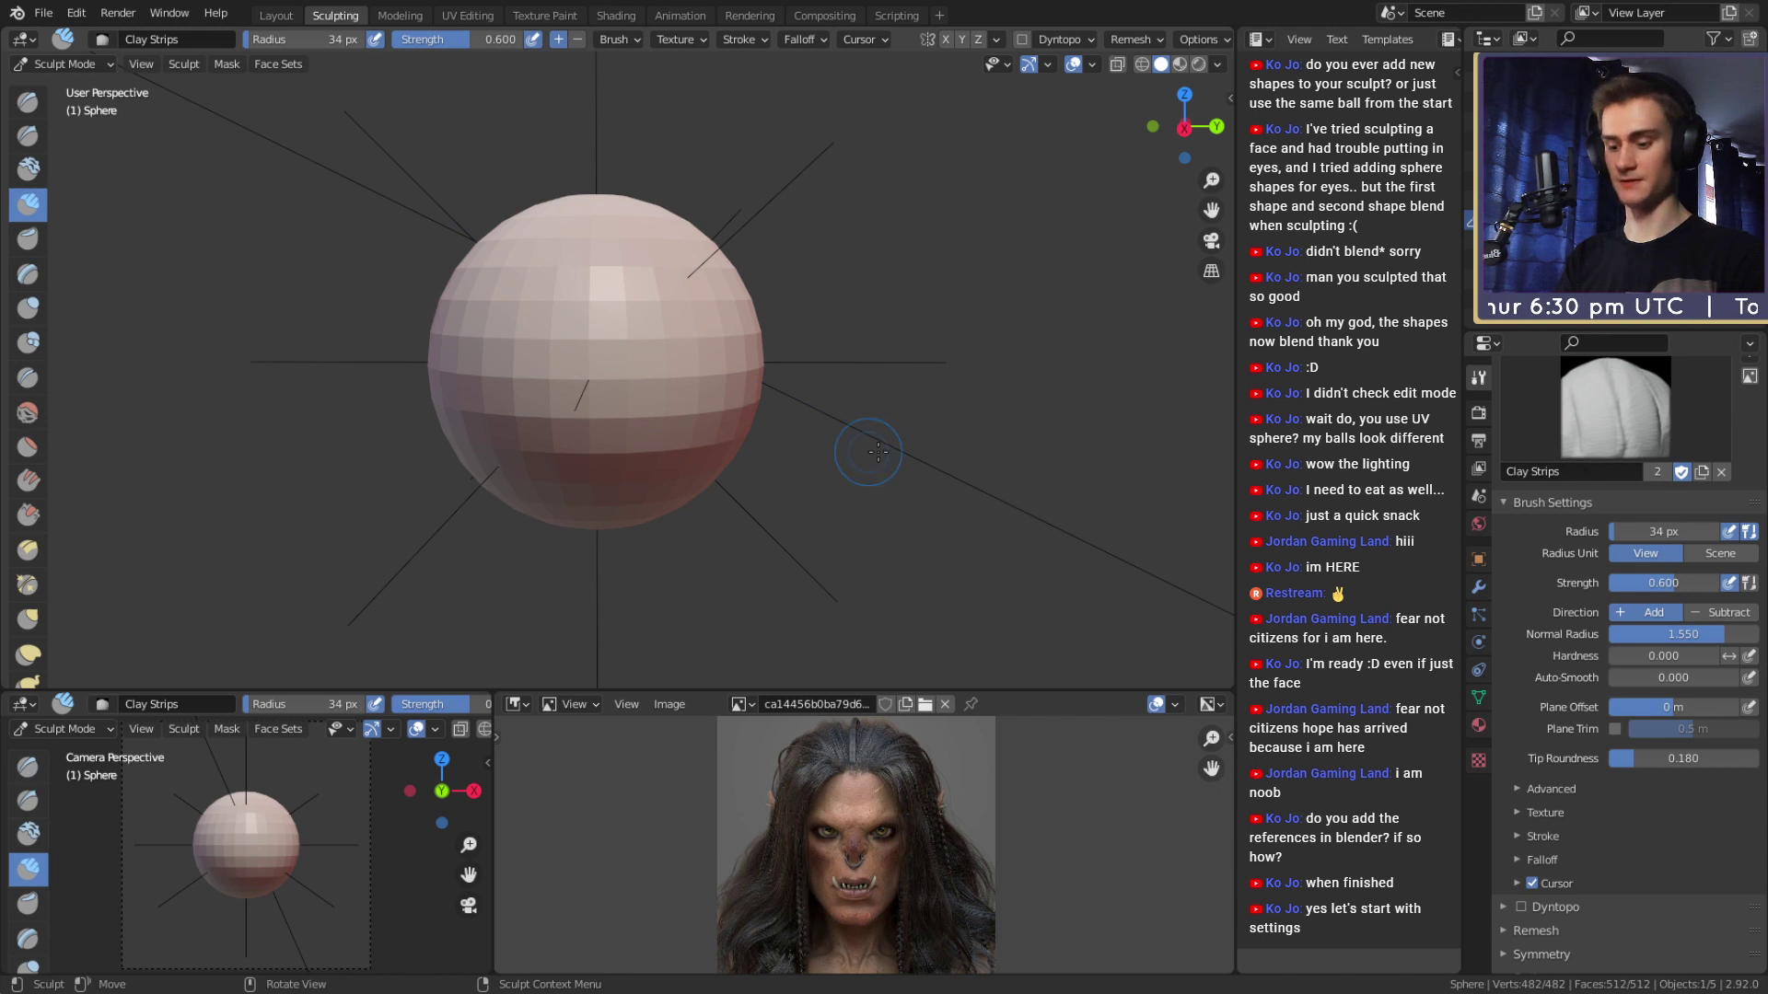
Resize the Clay Strips brush over the sphere to a radius of 48 px.
mouse_move(834, 410)
middle_mouse_down()
mouse_move(672, 363)
mouse_move(654, 406)
mouse_move(682, 388)
middle_mouse_up()
key("f")
left_click(718, 398)
key("f")
left_click(690, 406)
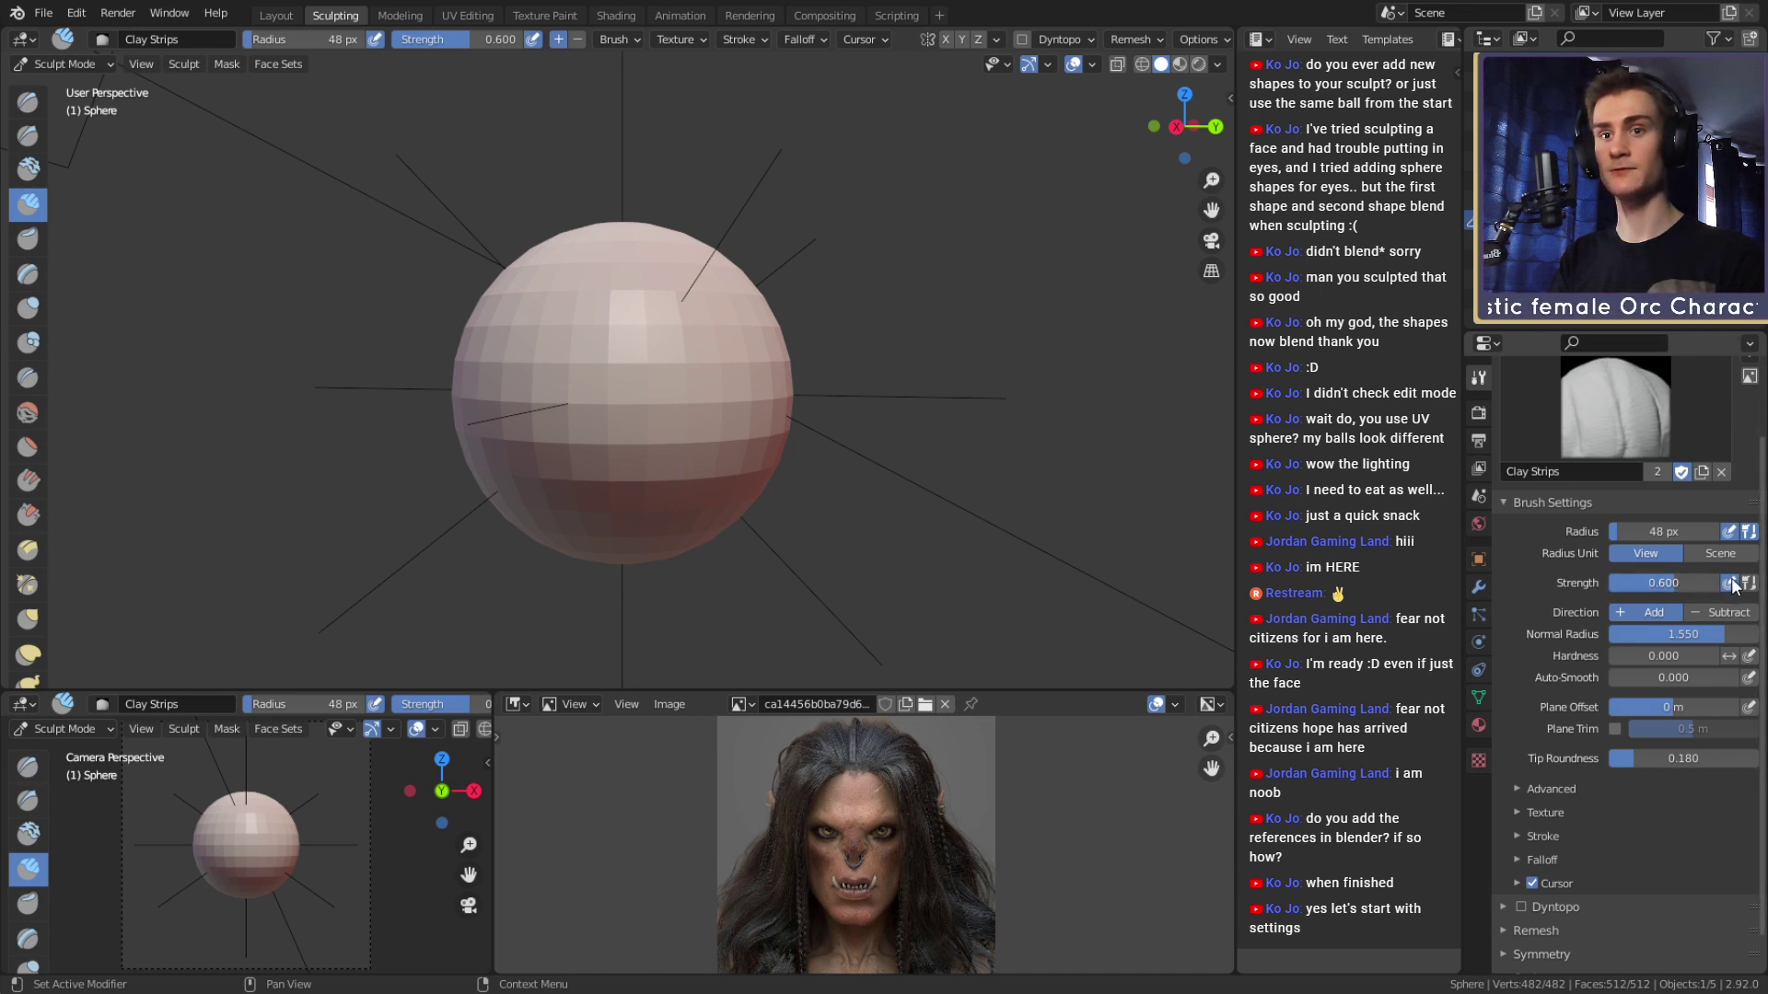
Set the Clay Strips brush radius to 33 px over a closer view of the sphere.
left_click_drag(703, 418, 774, 431, "alt")
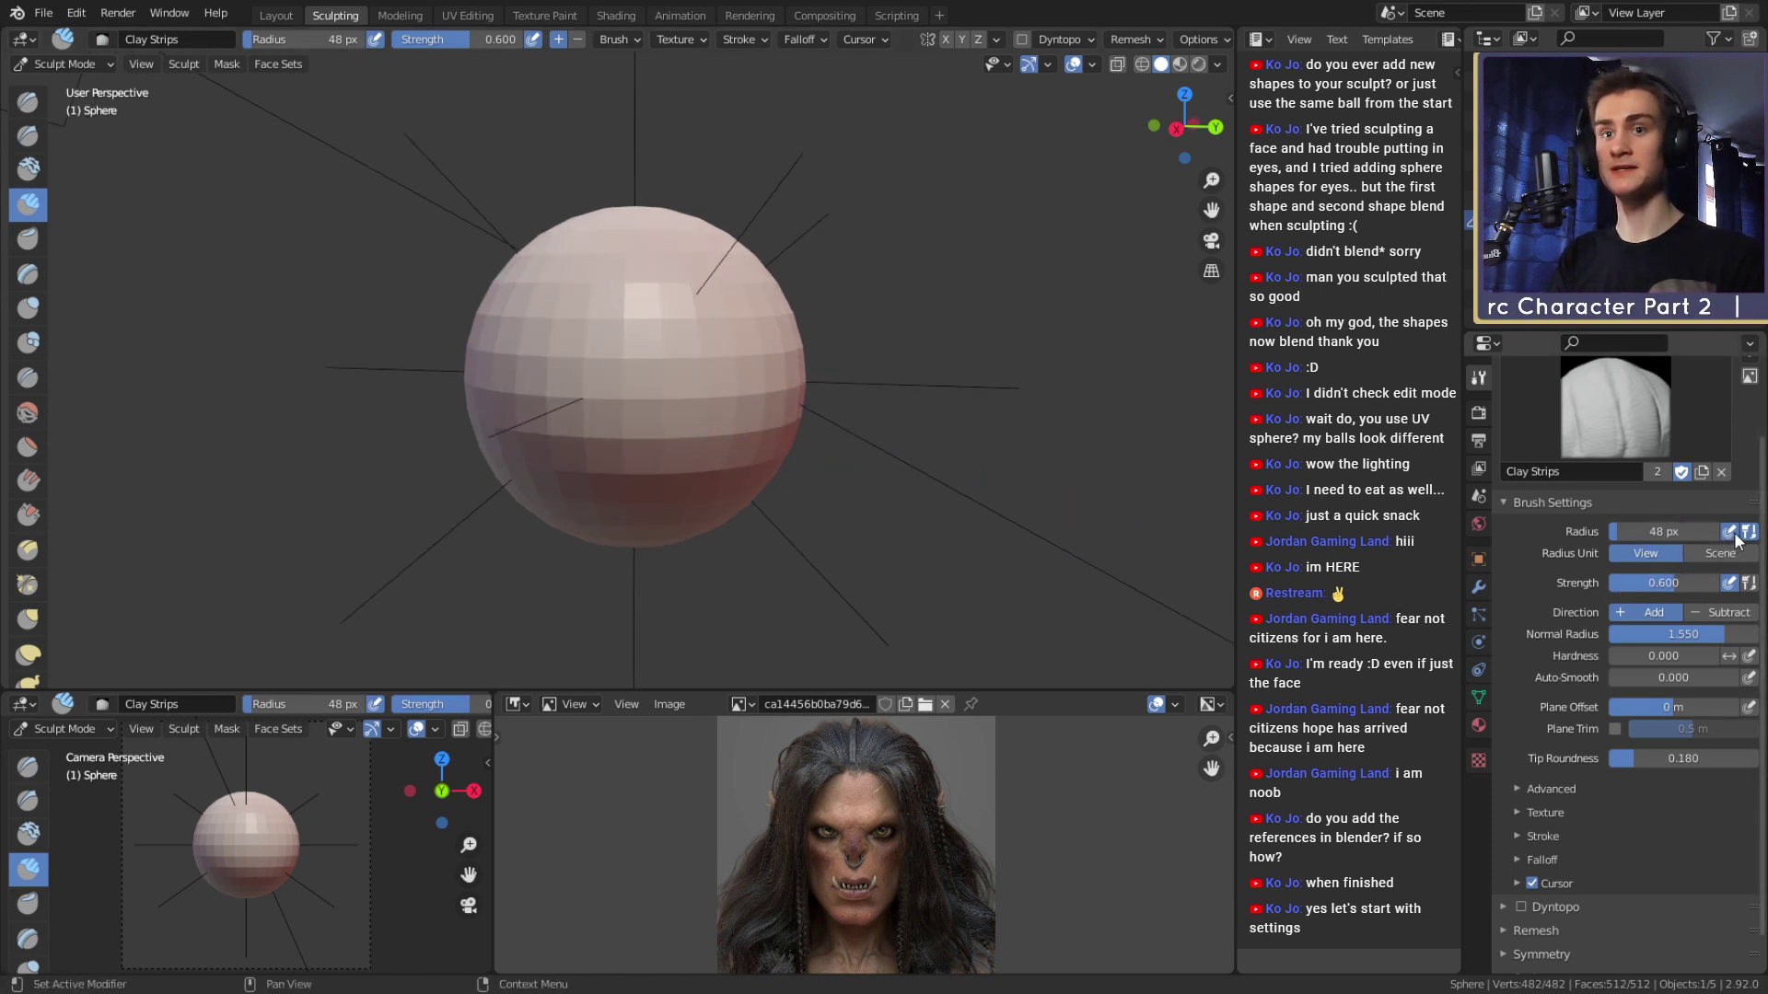
middle_click_drag(739, 355, 722, 363)
key("f")
left_click(730, 379)
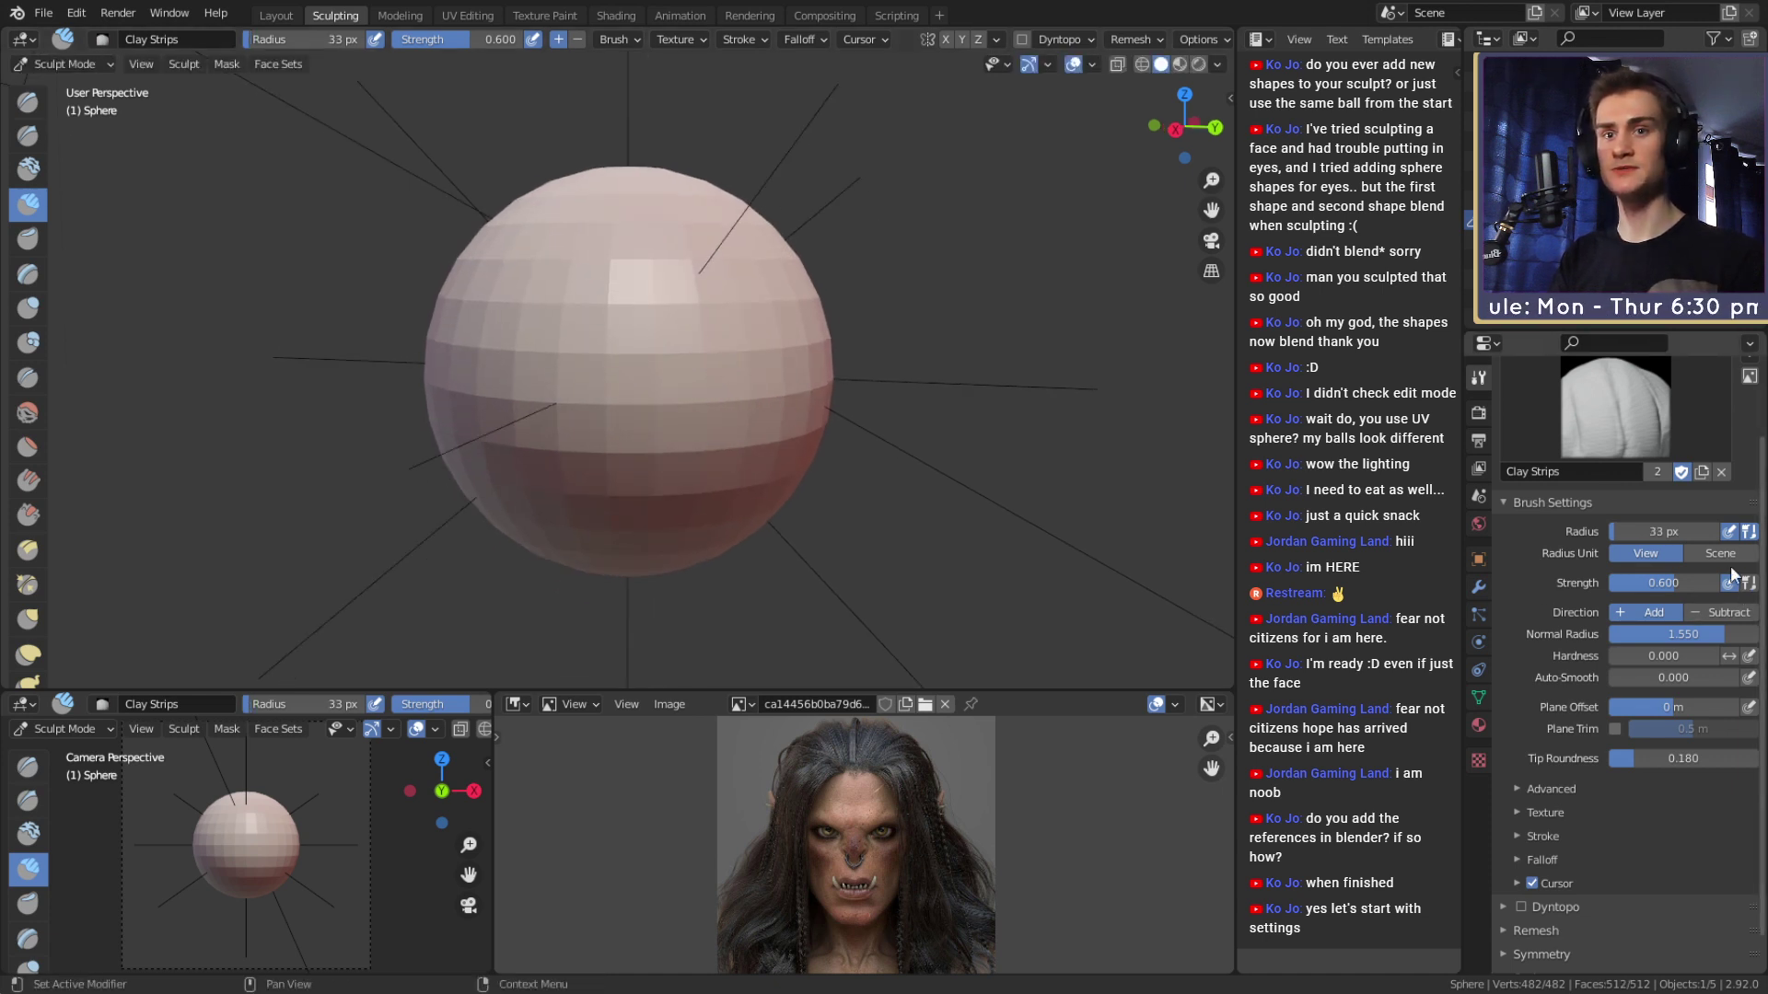
Set the Clay Strips brush radius to 77 px and turn off pen pressure for the radius.
key("f")
left_click(686, 346)
key("f")
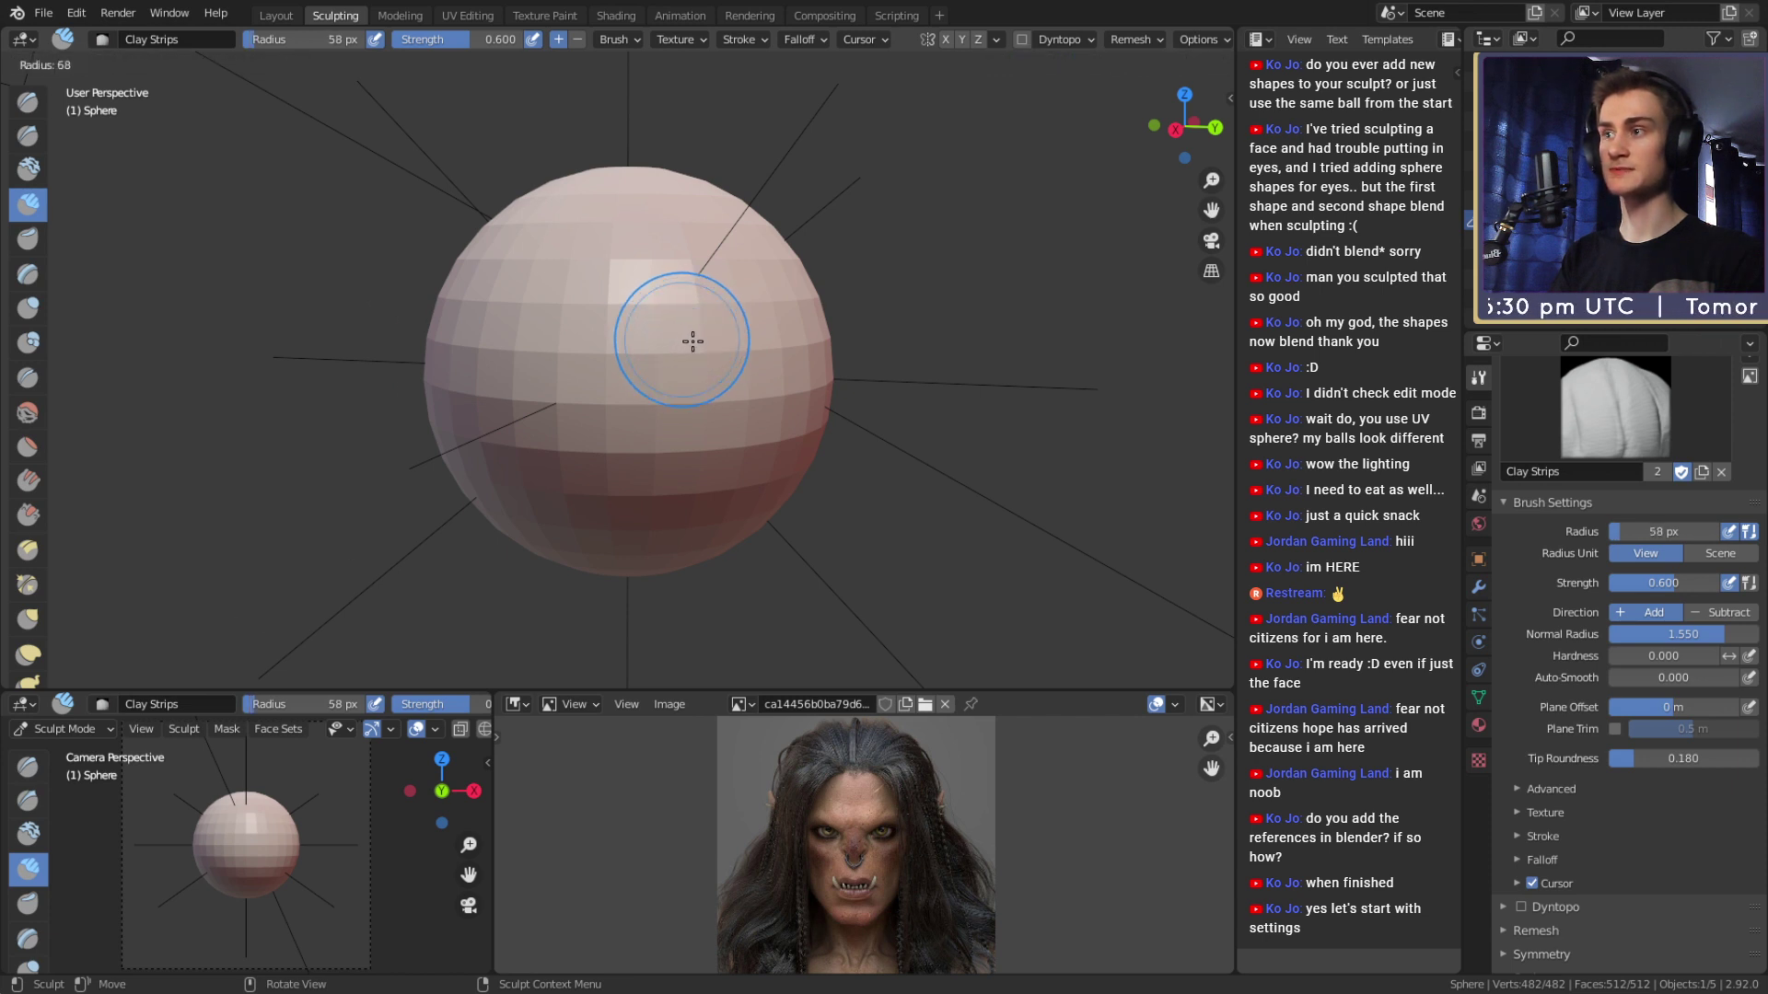
left_click(689, 342)
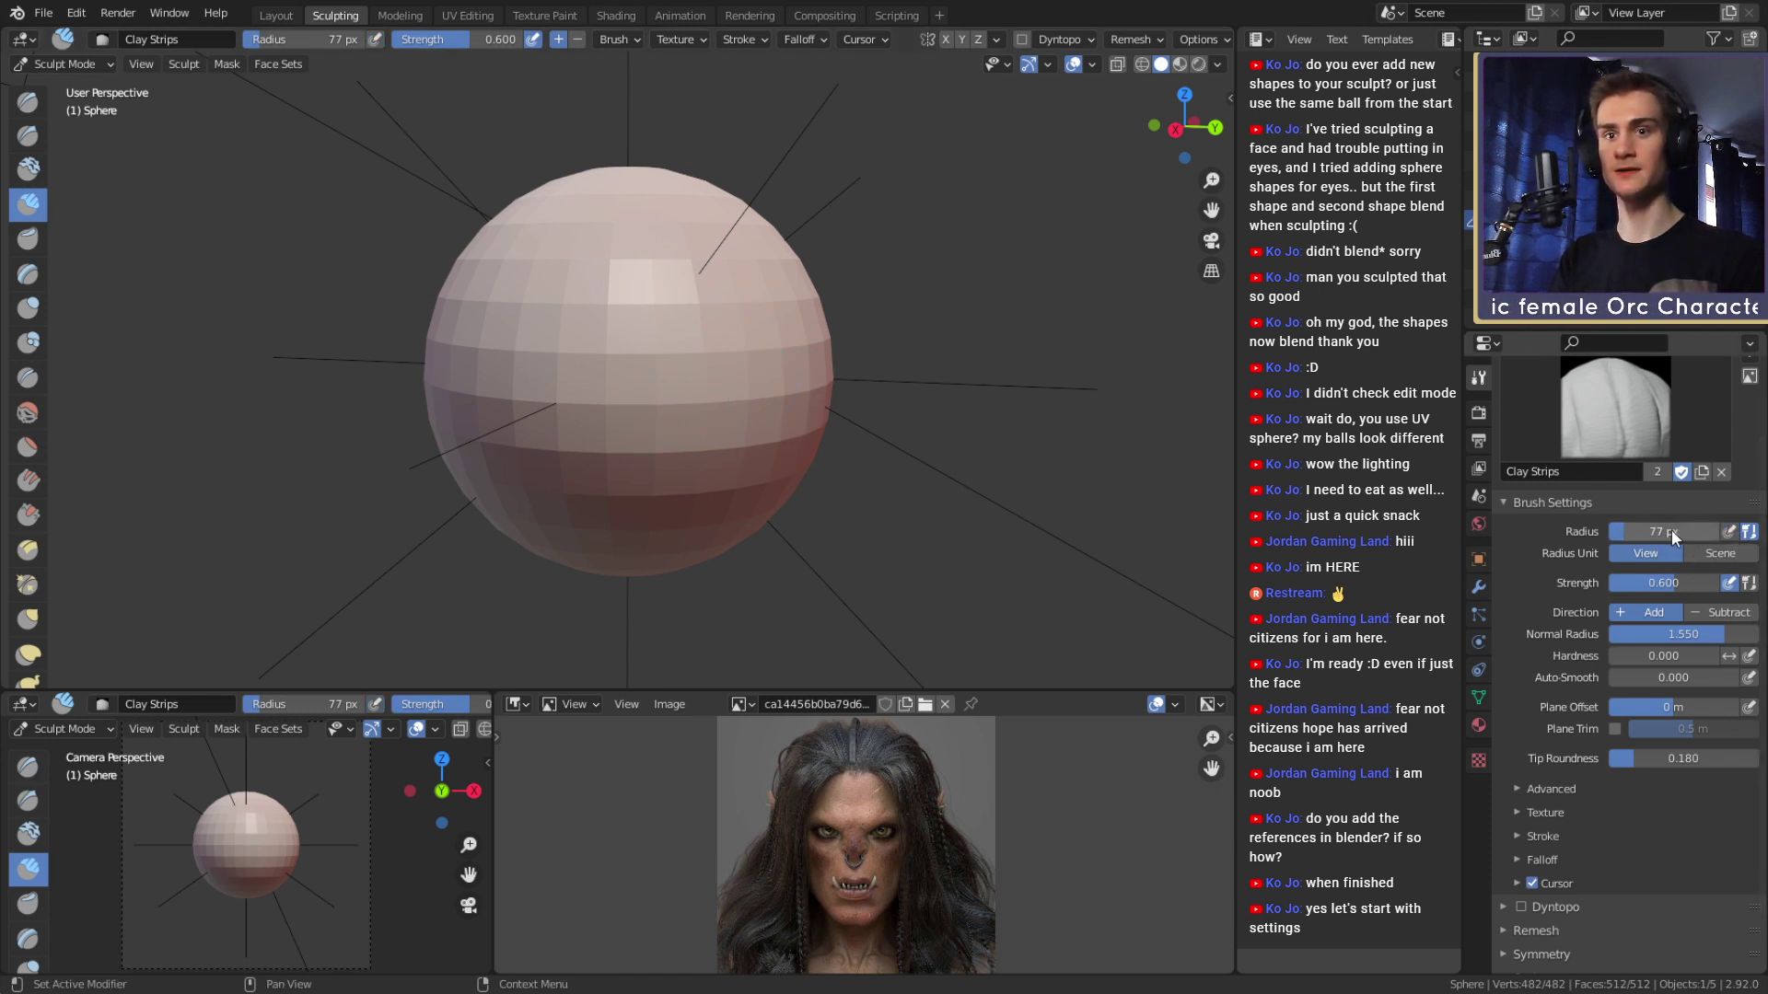
scroll(1533, 586, "down", 2)
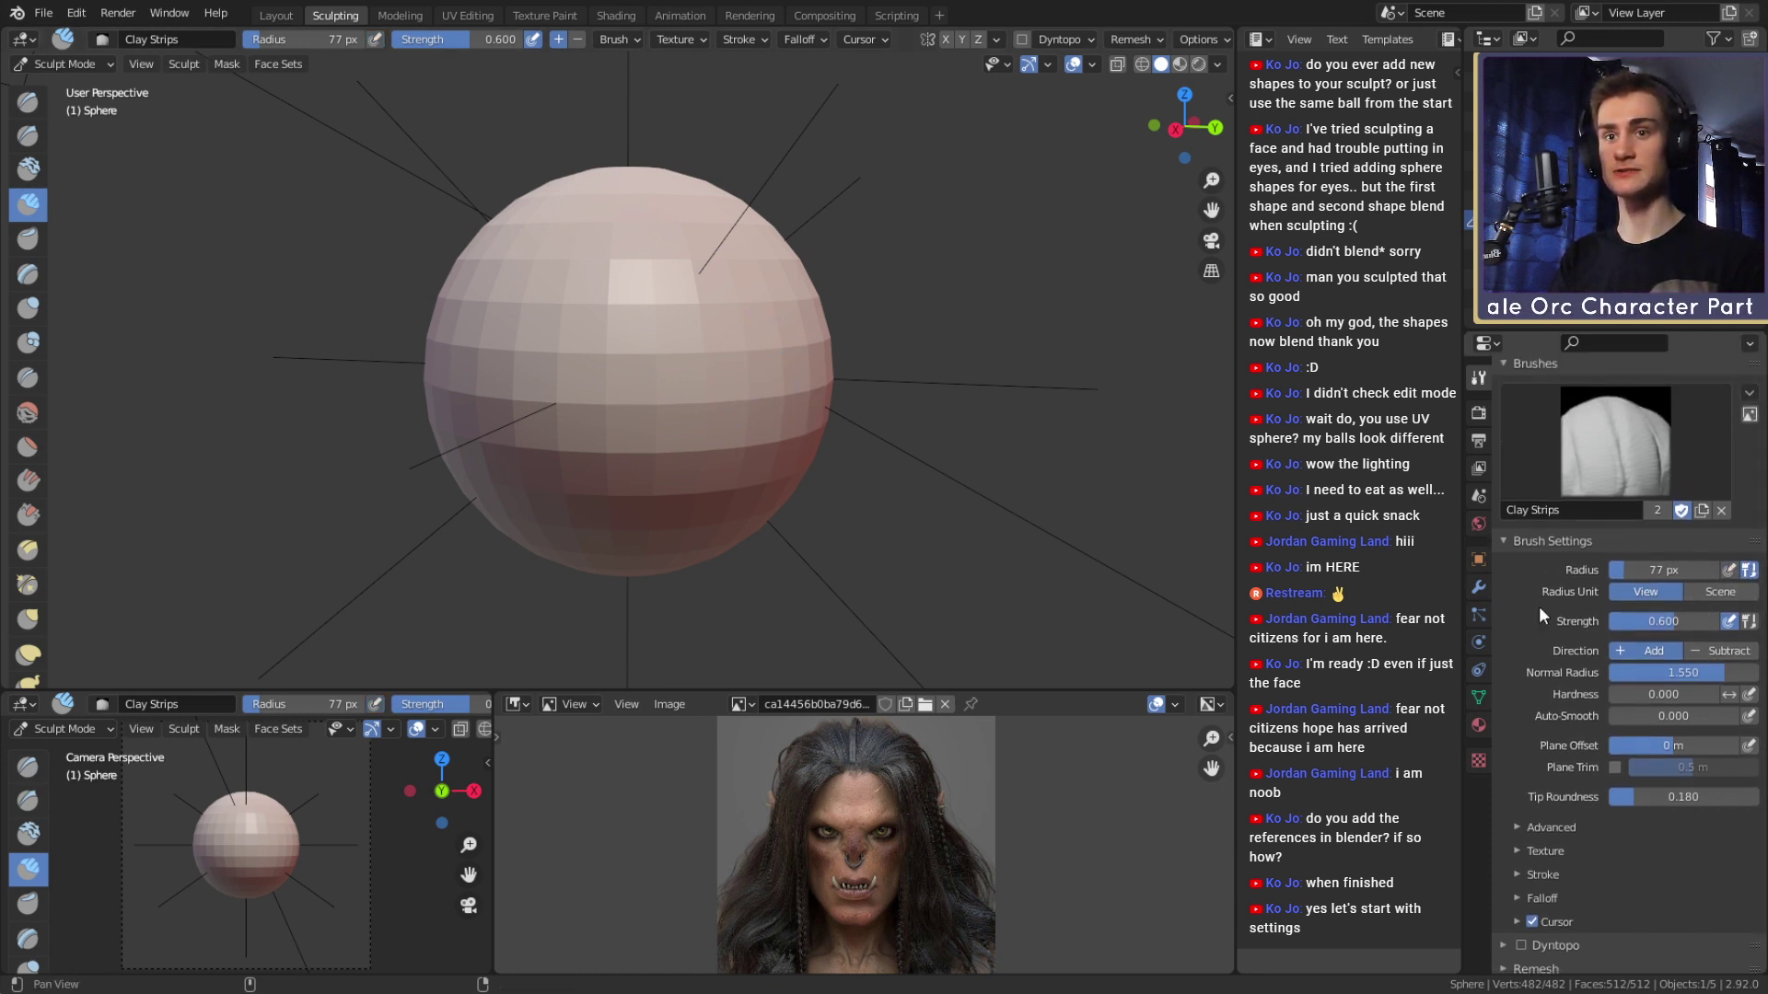
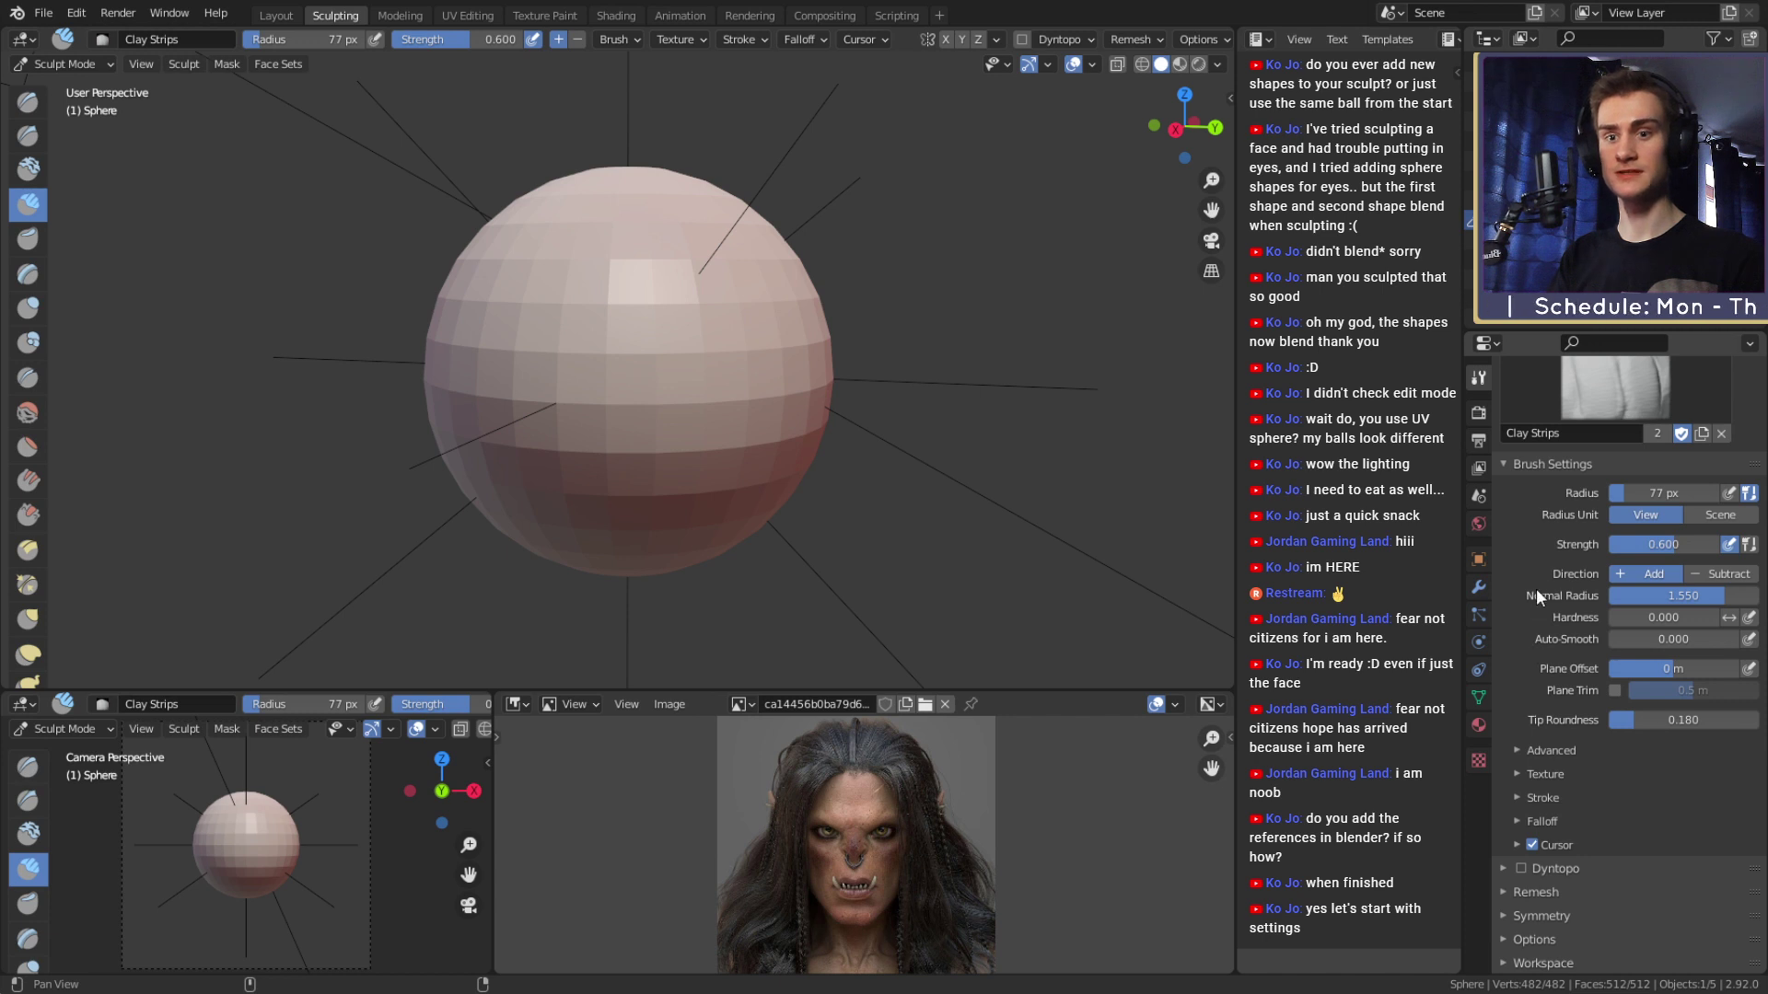
Expand the Dyntopo settings and set the Clay Strips brush radius to 67 px over the sphere.
left_click(1502, 869)
scroll(1512, 871, "down", 3)
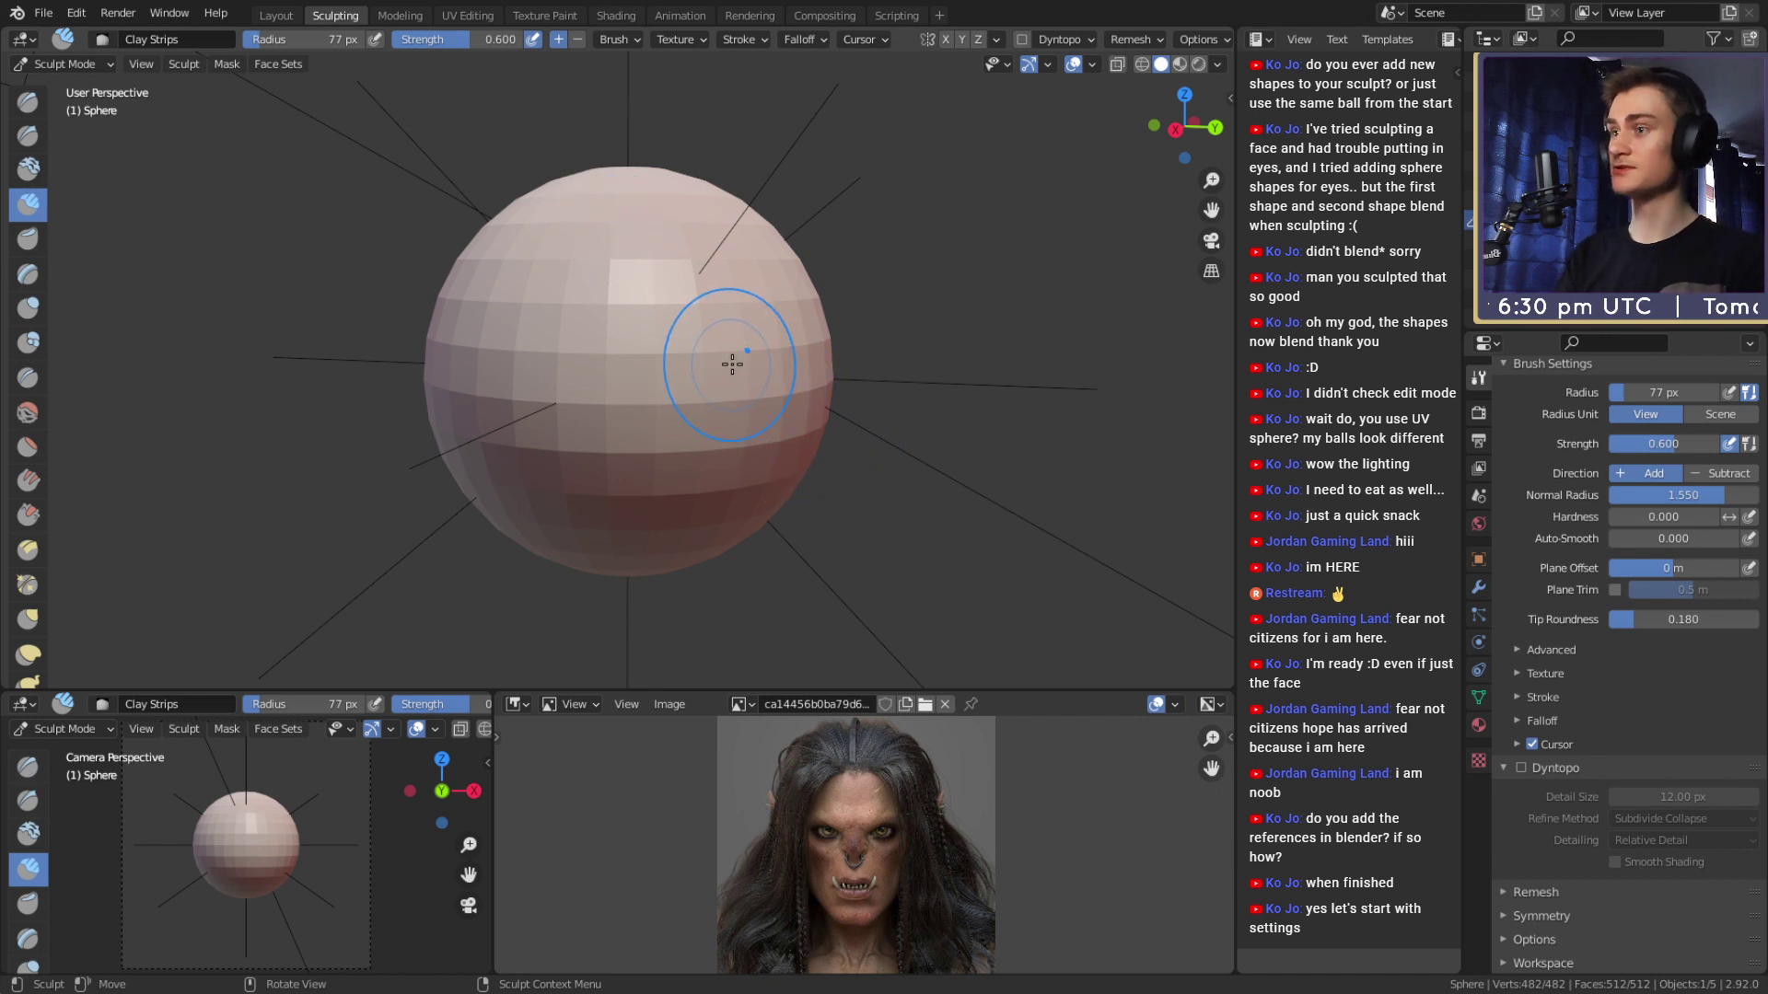
mouse_move(789, 361)
middle_mouse_down("shift")
mouse_move(644, 371)
mouse_move(735, 415)
mouse_move(687, 371)
mouse_move(722, 445)
mouse_move(682, 395)
mouse_move(702, 395)
middle_mouse_up("shift")
key("f")
left_click(668, 372)
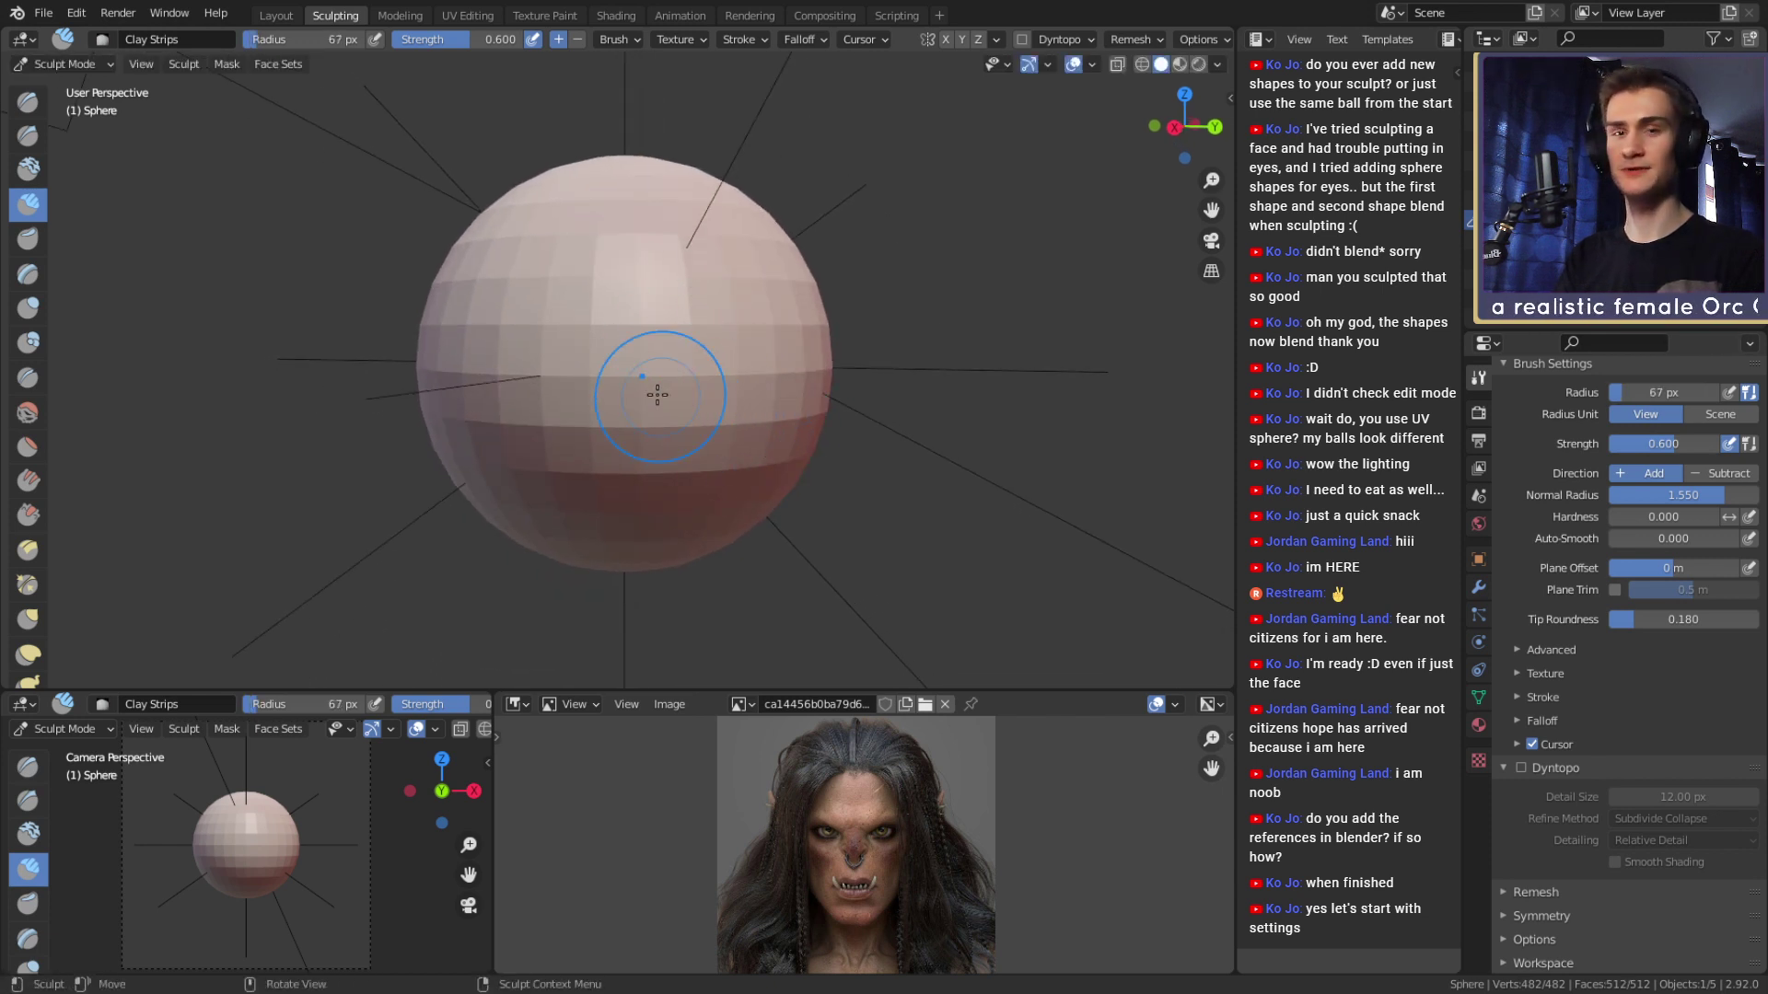
Set the Clay Strips brush radius to 50 px and enable Dyntopo for the sphere.
key("f")
left_click(793, 478)
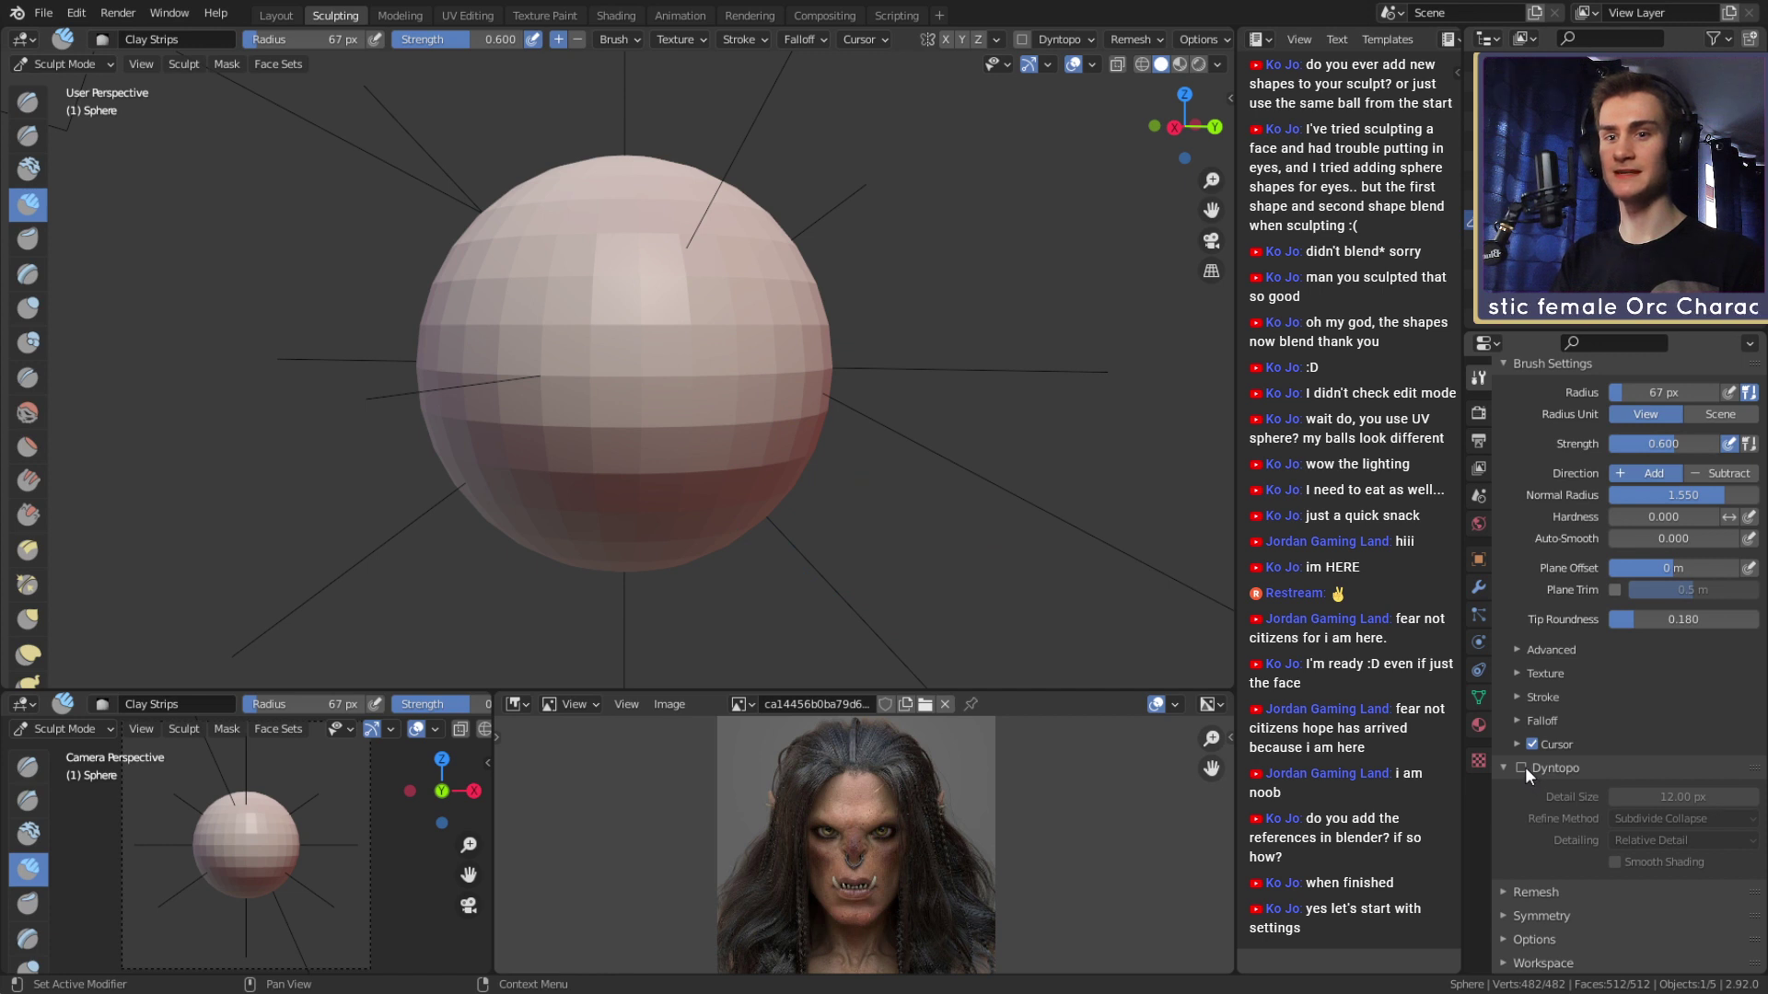
left_click(1522, 766)
left_click(1543, 768)
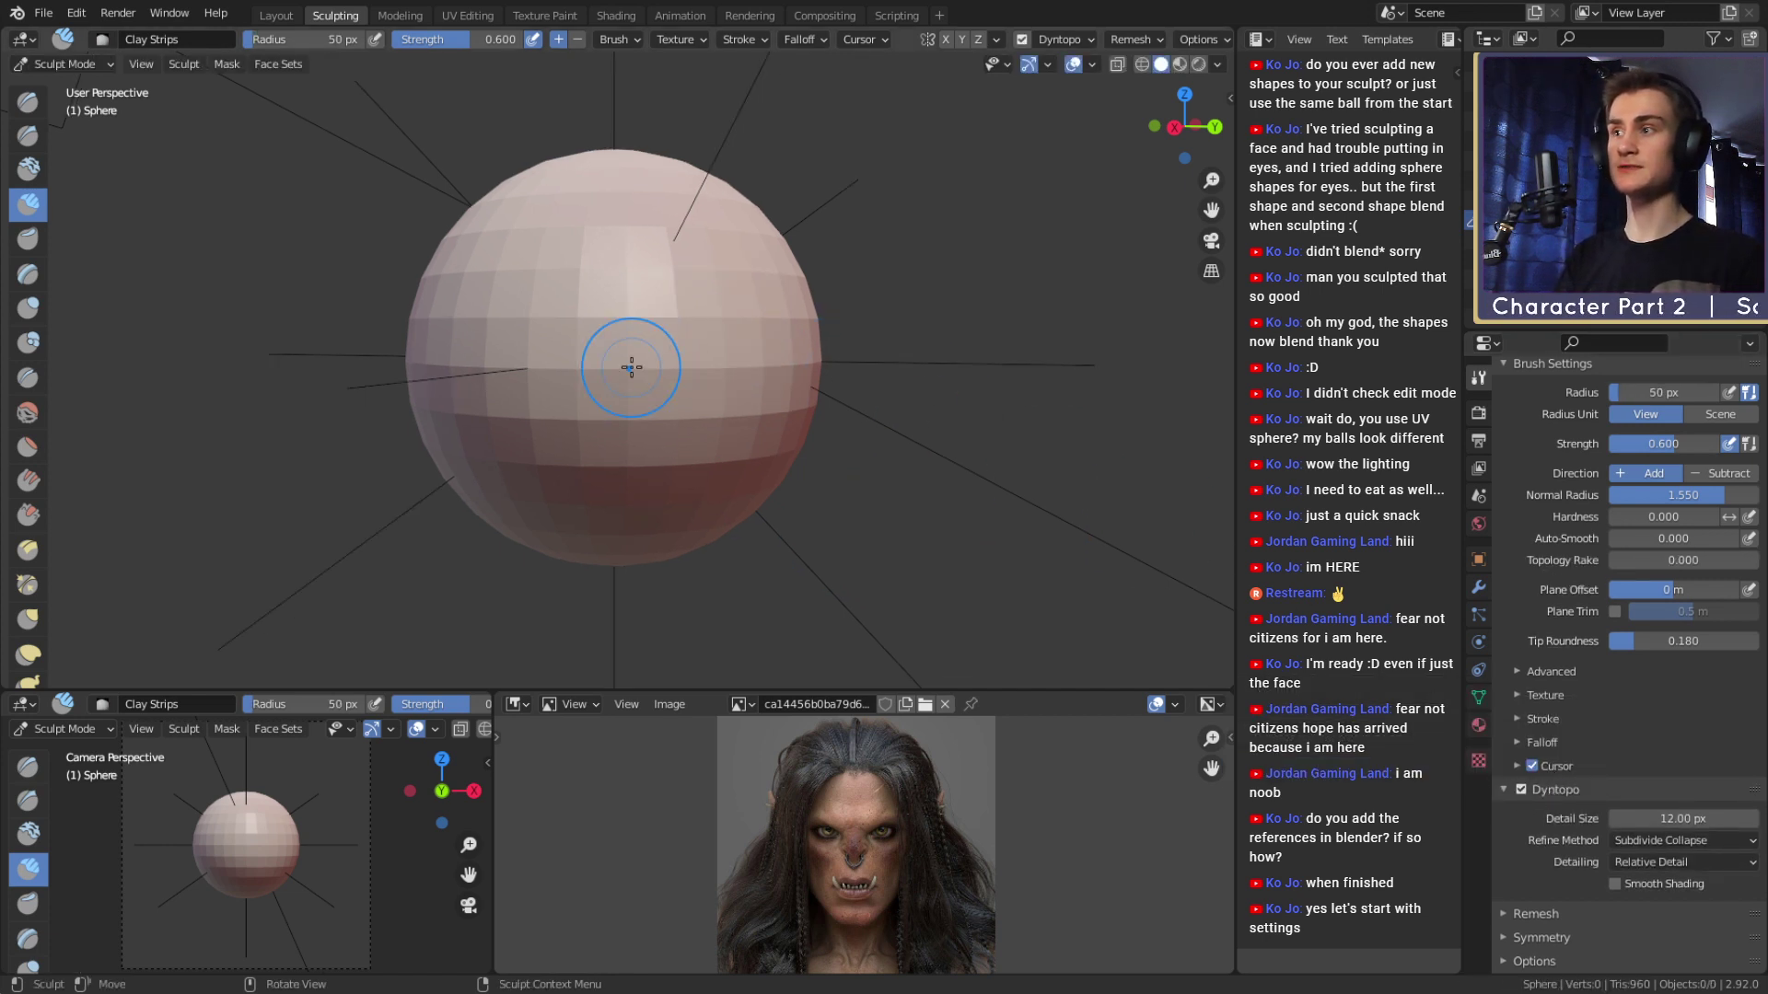
Examine the sphere's triangulated mesh in wireframe shading and return the viewport to solid shading.
key("shift+z")
mouse_move(679, 288)
left_mouse_down("alt")
mouse_move(710, 300)
mouse_move(683, 339)
mouse_move(632, 308)
mouse_move(579, 368)
left_mouse_up("alt")
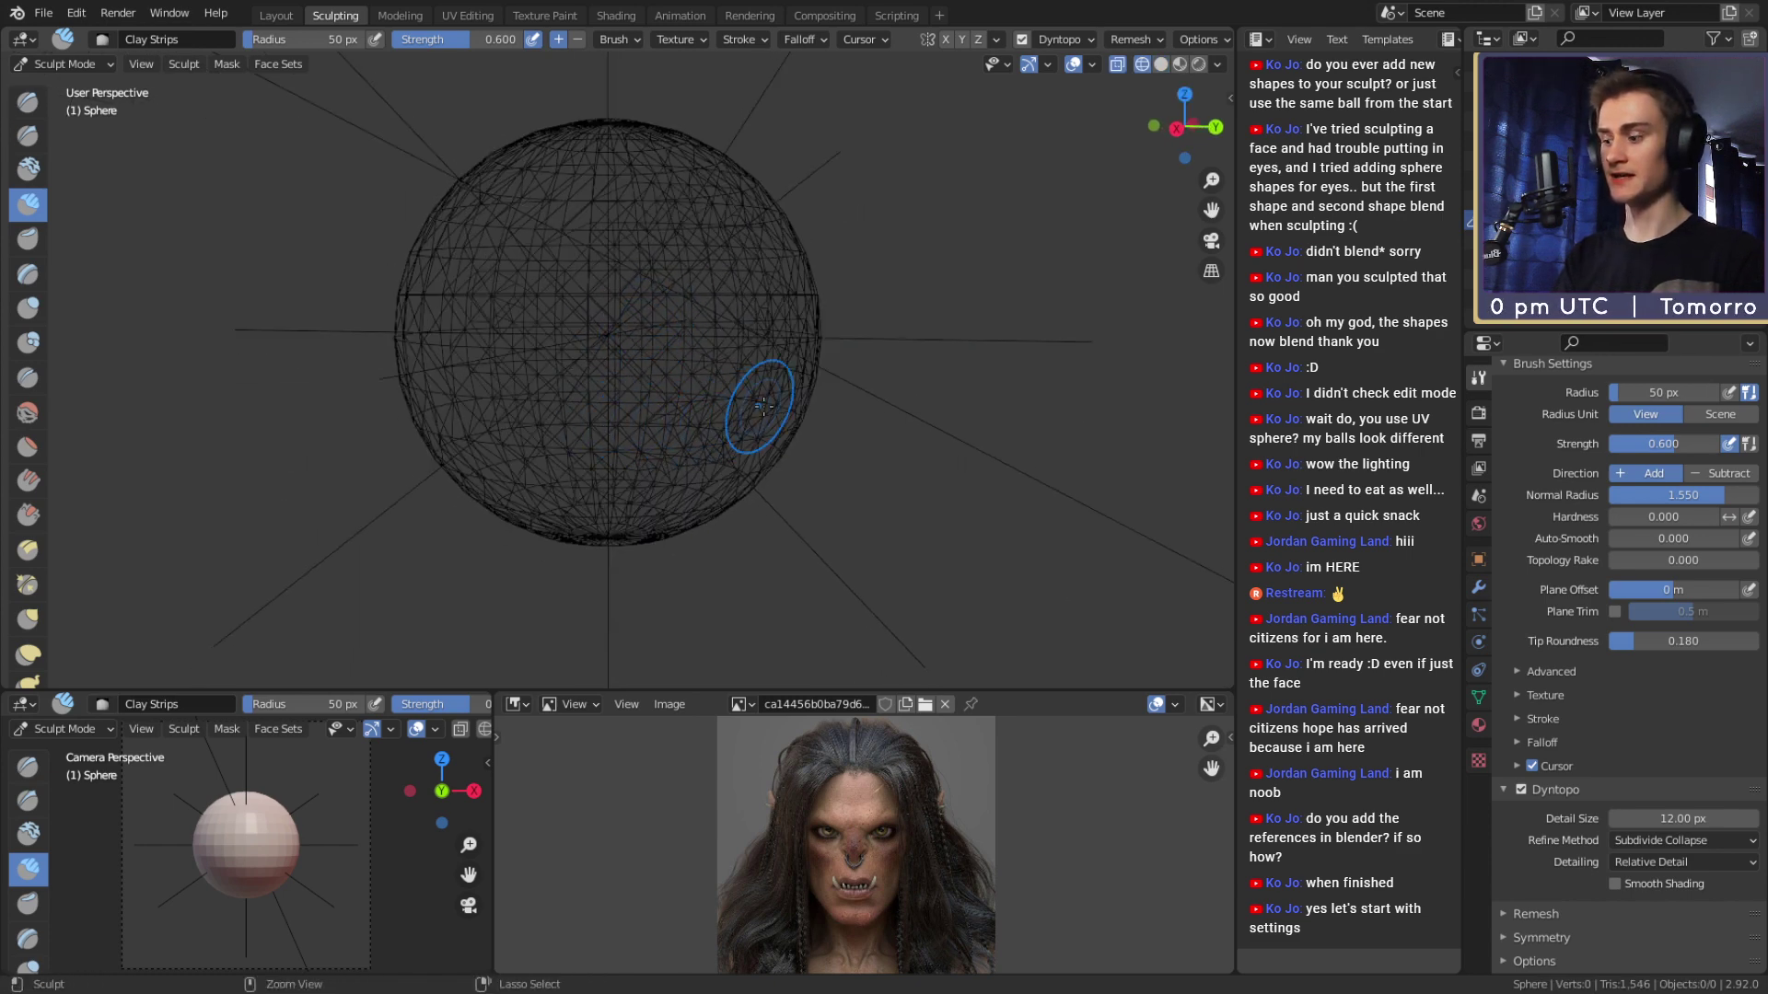
key("z")
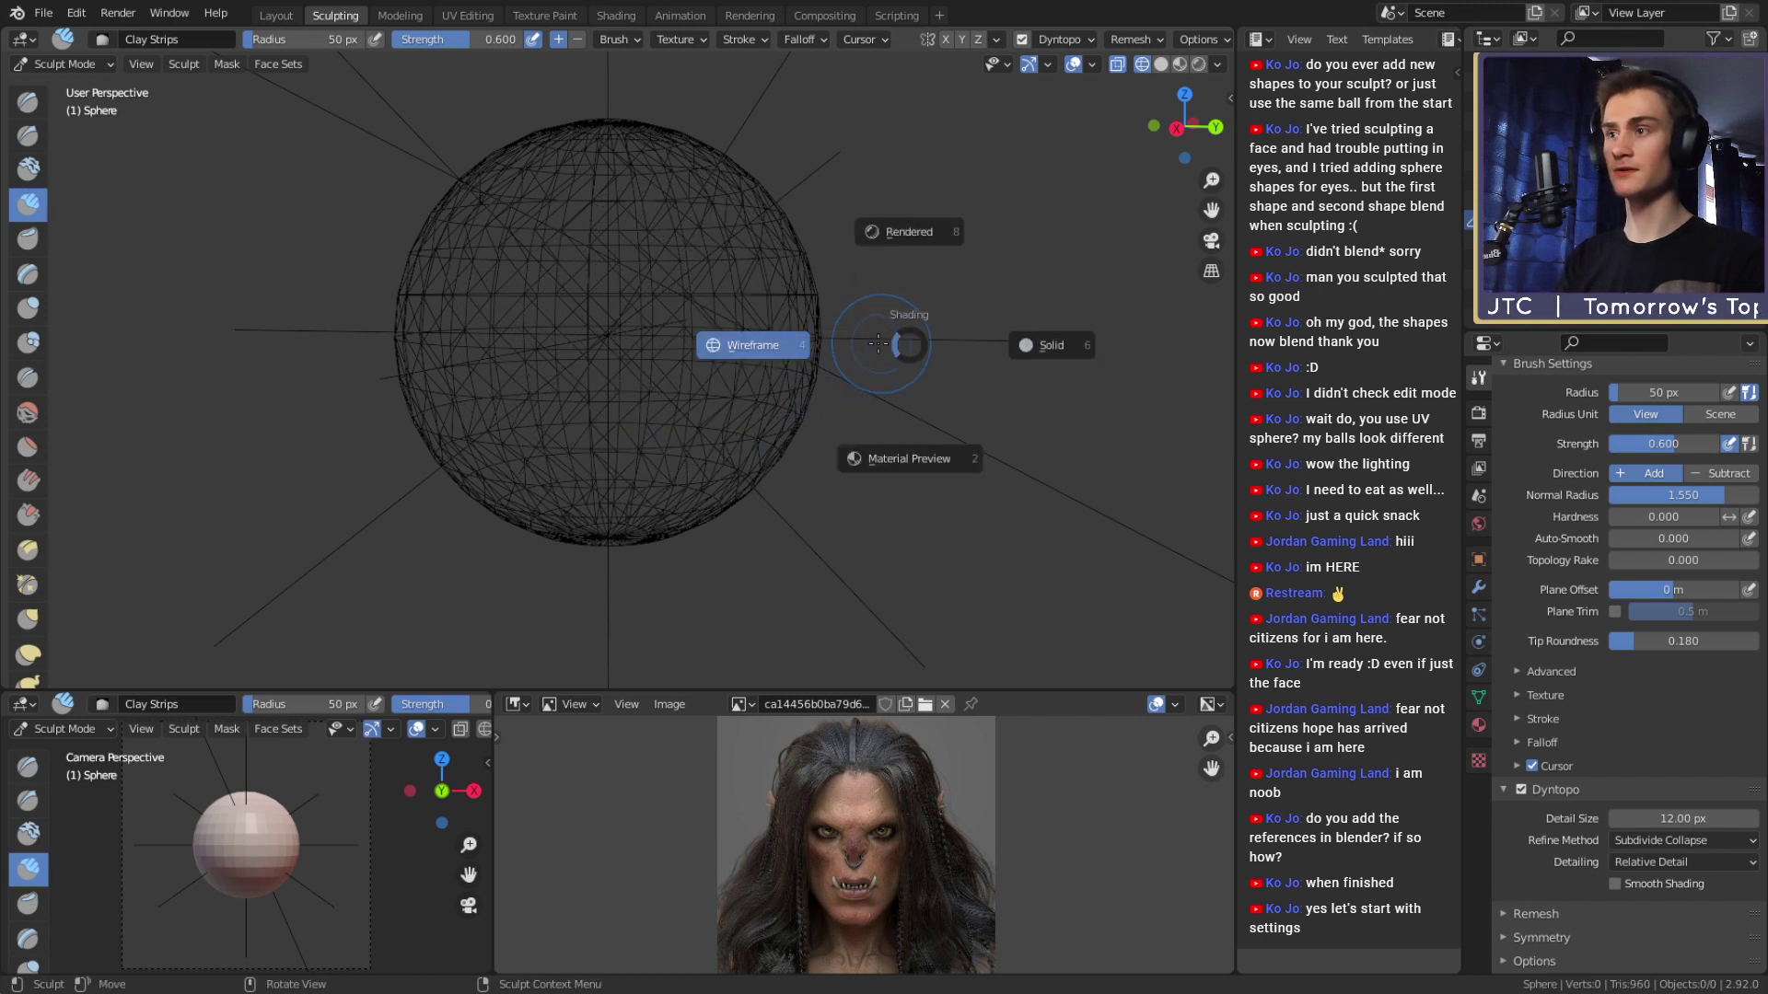
left_click(1046, 343)
left_click_drag(920, 350, 795, 362, "alt")
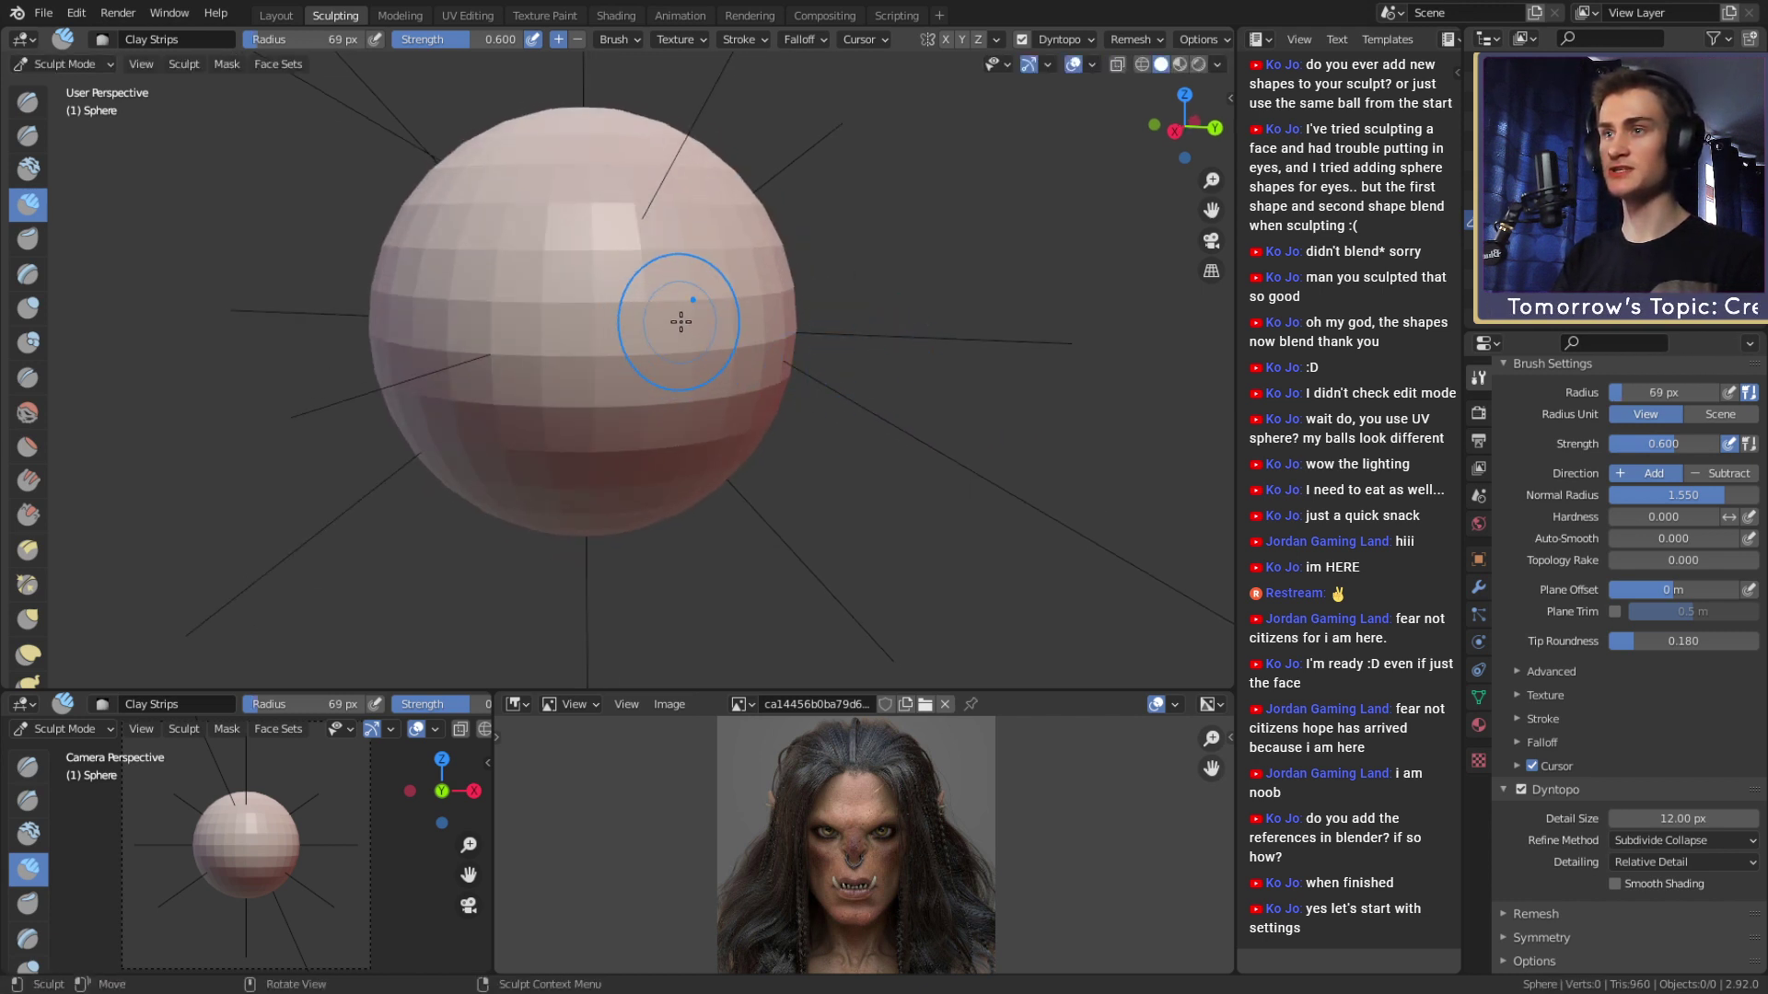
Set the Clay Strips brush radius to 69 px and reduce it to 42 px over the sphere.
left_click_drag(678, 316, 730, 394, "alt+shift")
key("f")
left_click(752, 418)
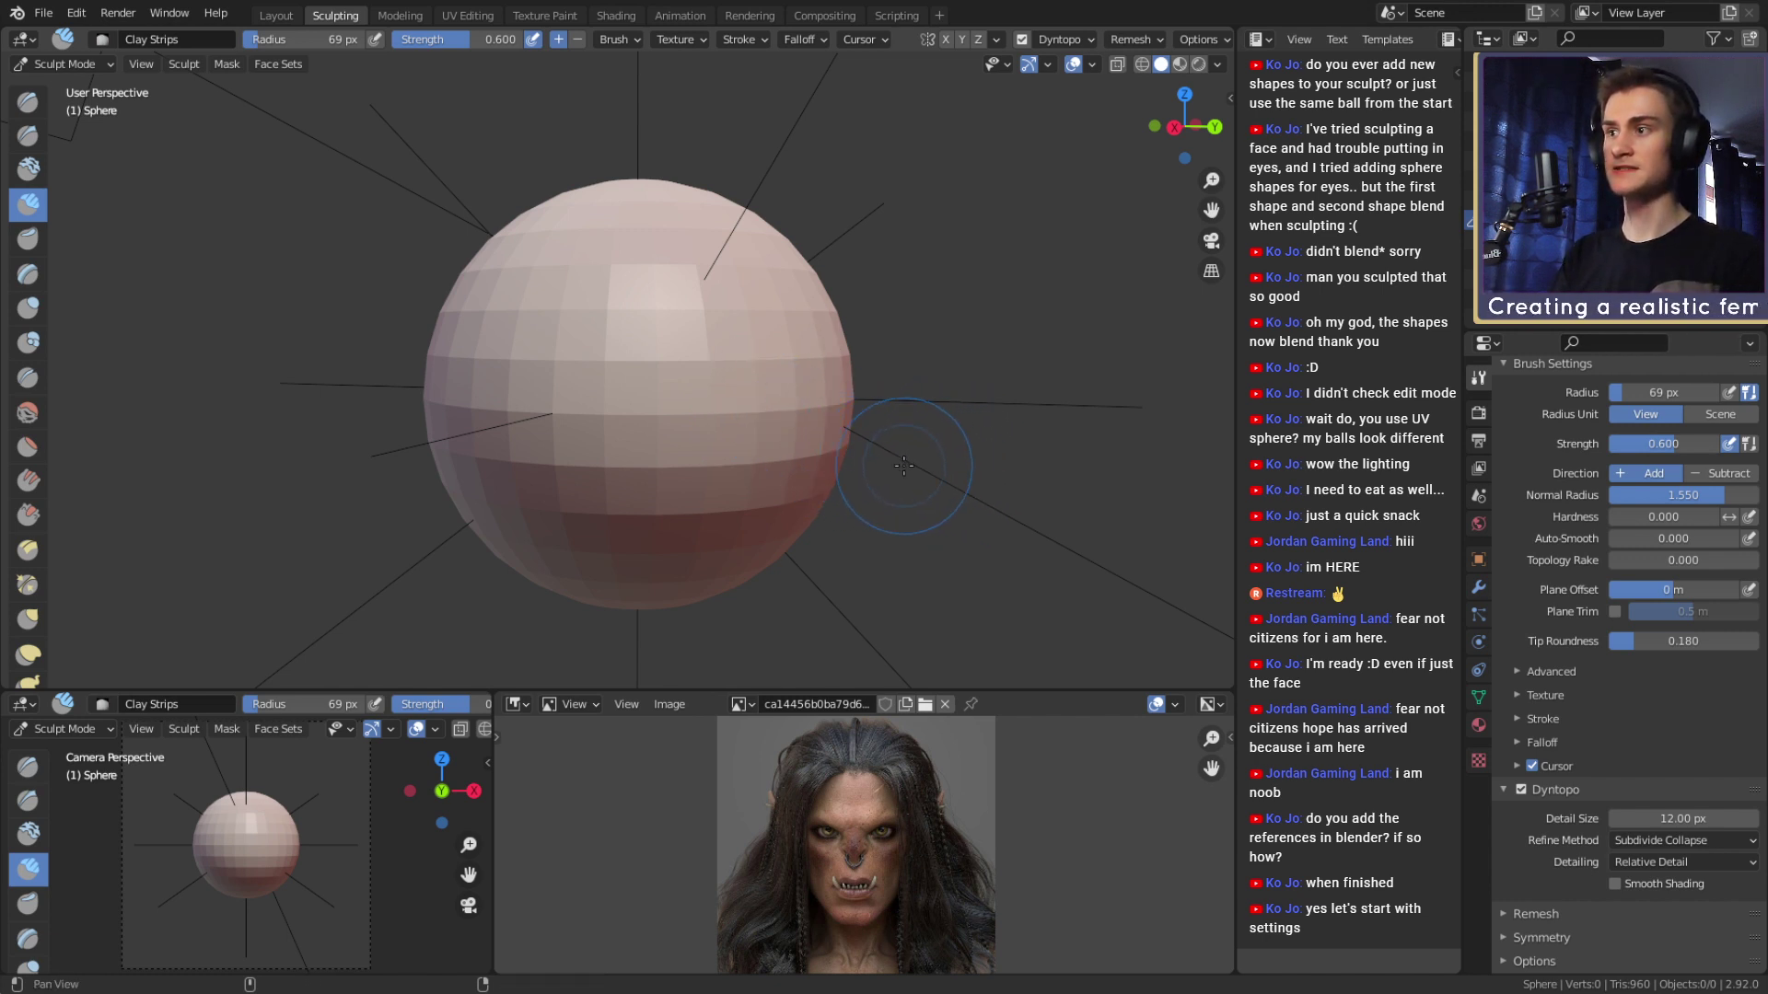
mouse_move(861, 464)
left_mouse_down("alt")
mouse_move(880, 406)
mouse_move(859, 433)
mouse_move(727, 429)
left_mouse_up("alt")
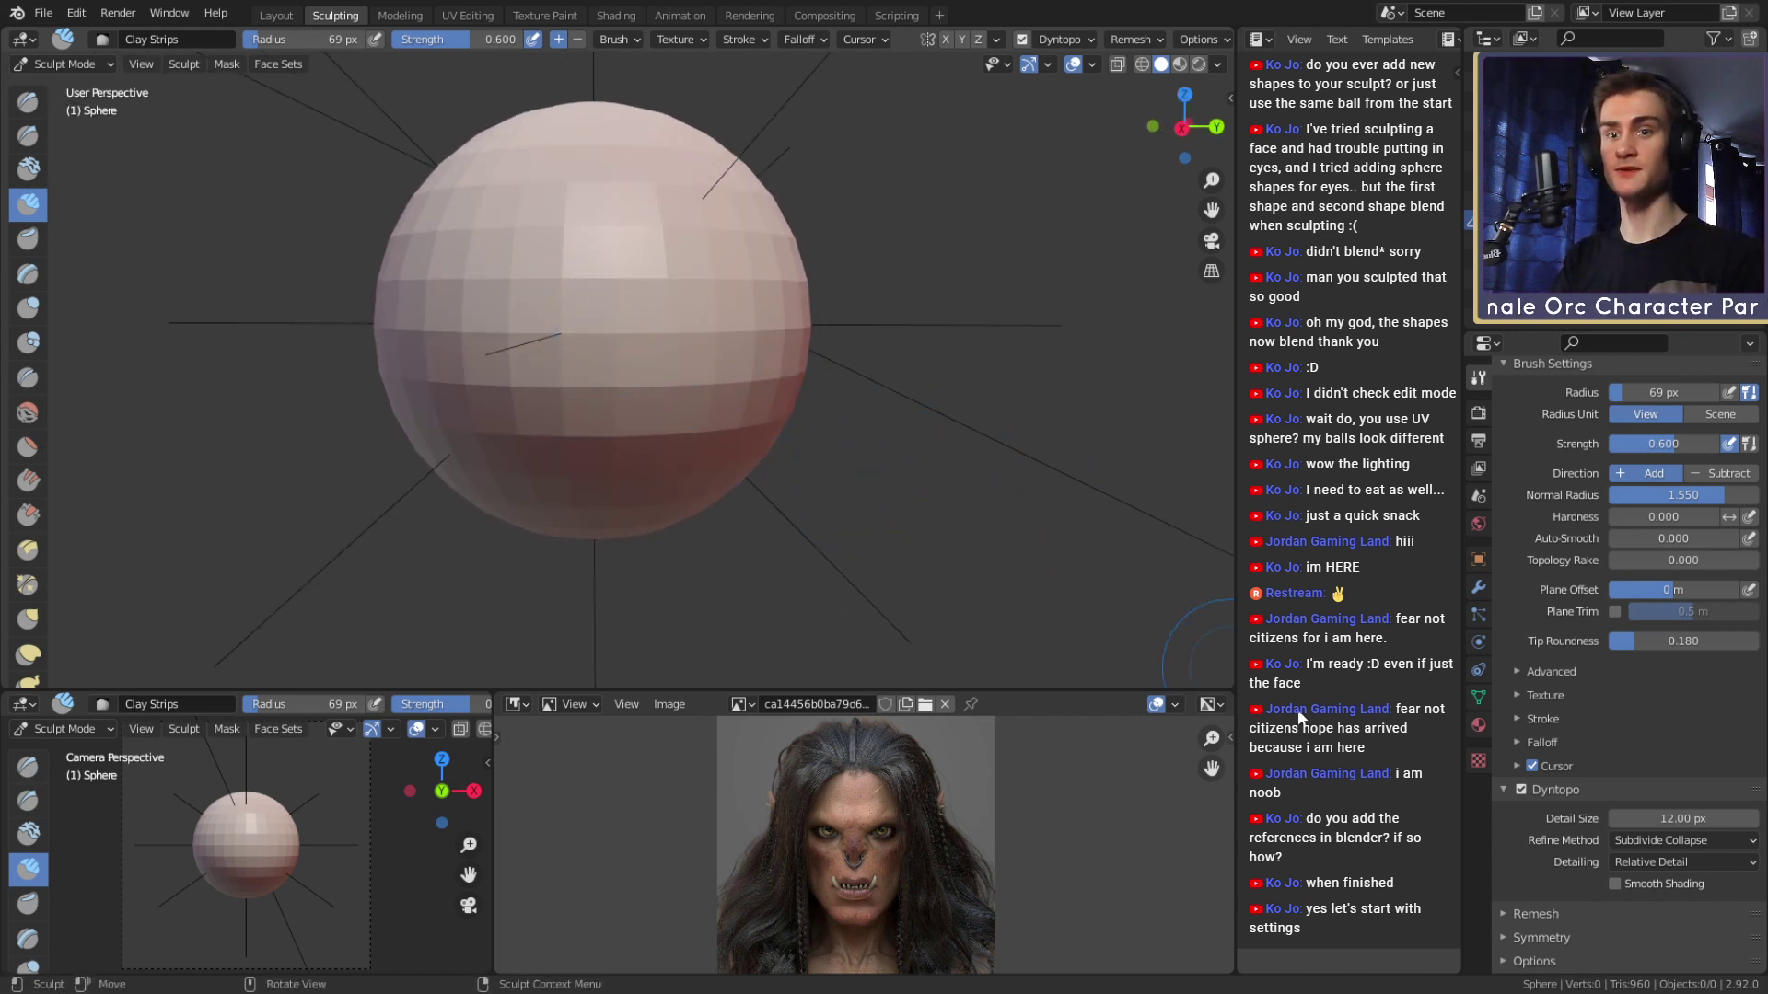
scroll(1602, 834, "down", 1)
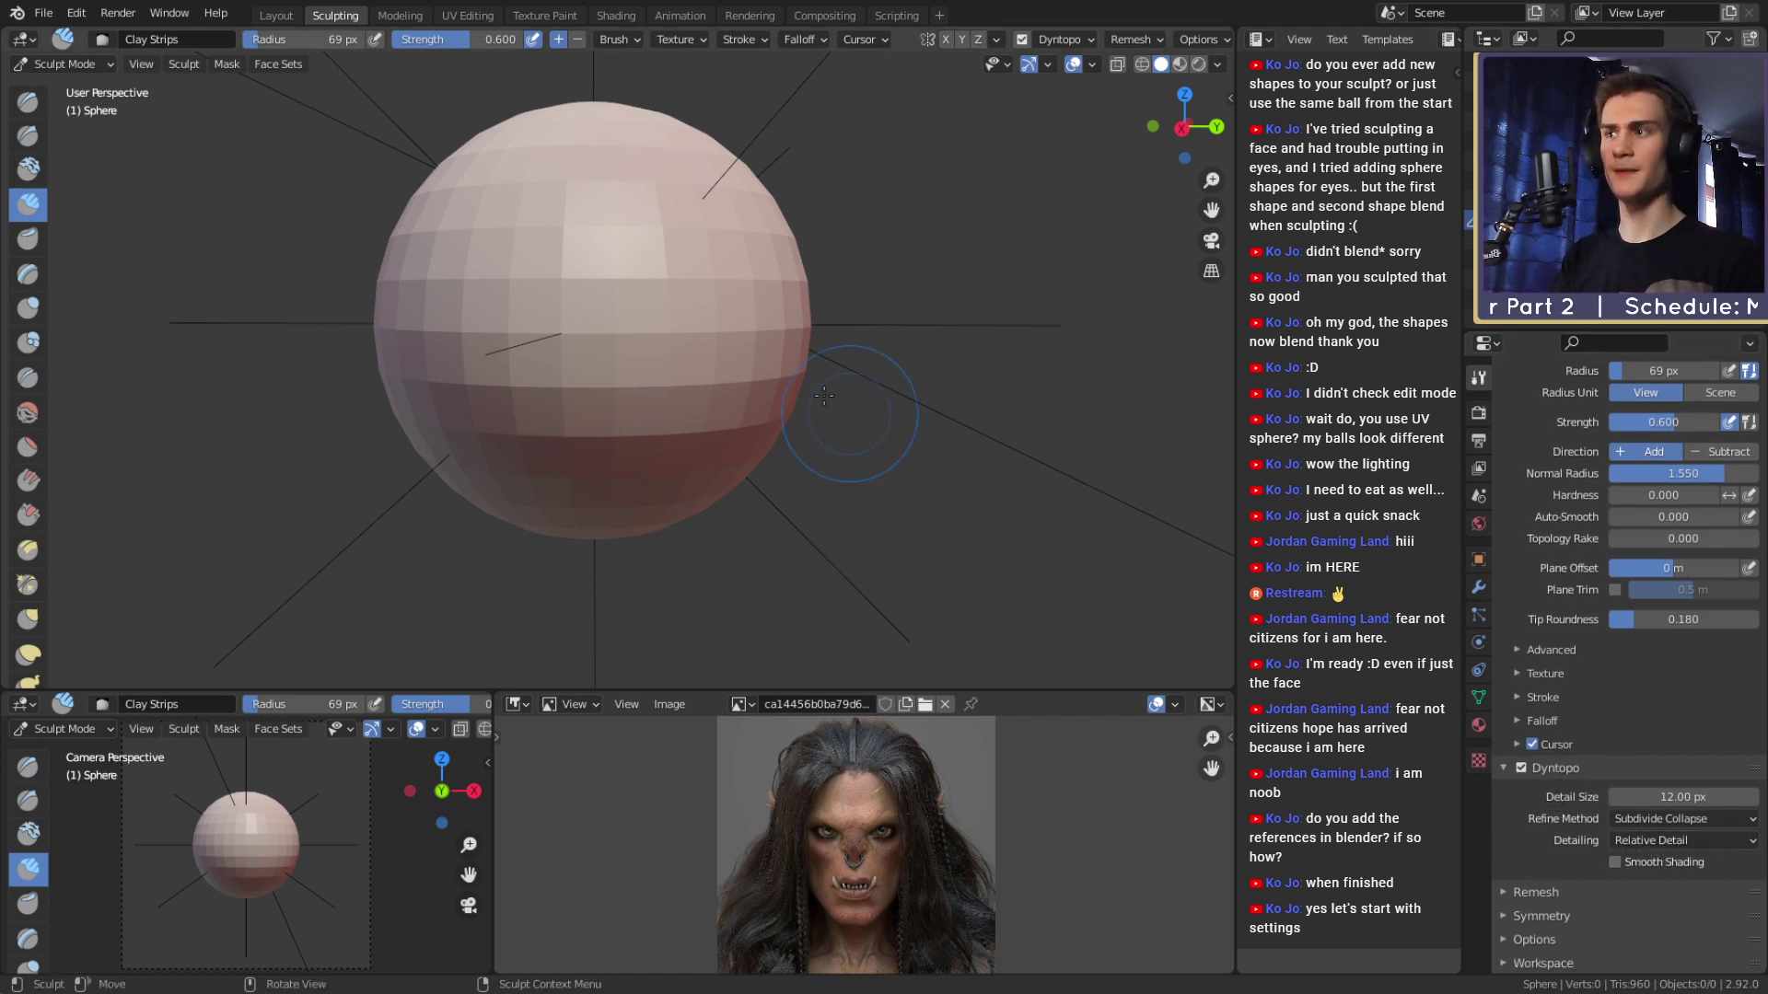
mouse_move(824, 396)
middle_mouse_down("ctrl")
mouse_move(802, 467)
mouse_move(770, 335)
mouse_move(715, 385)
middle_mouse_up("ctrl")
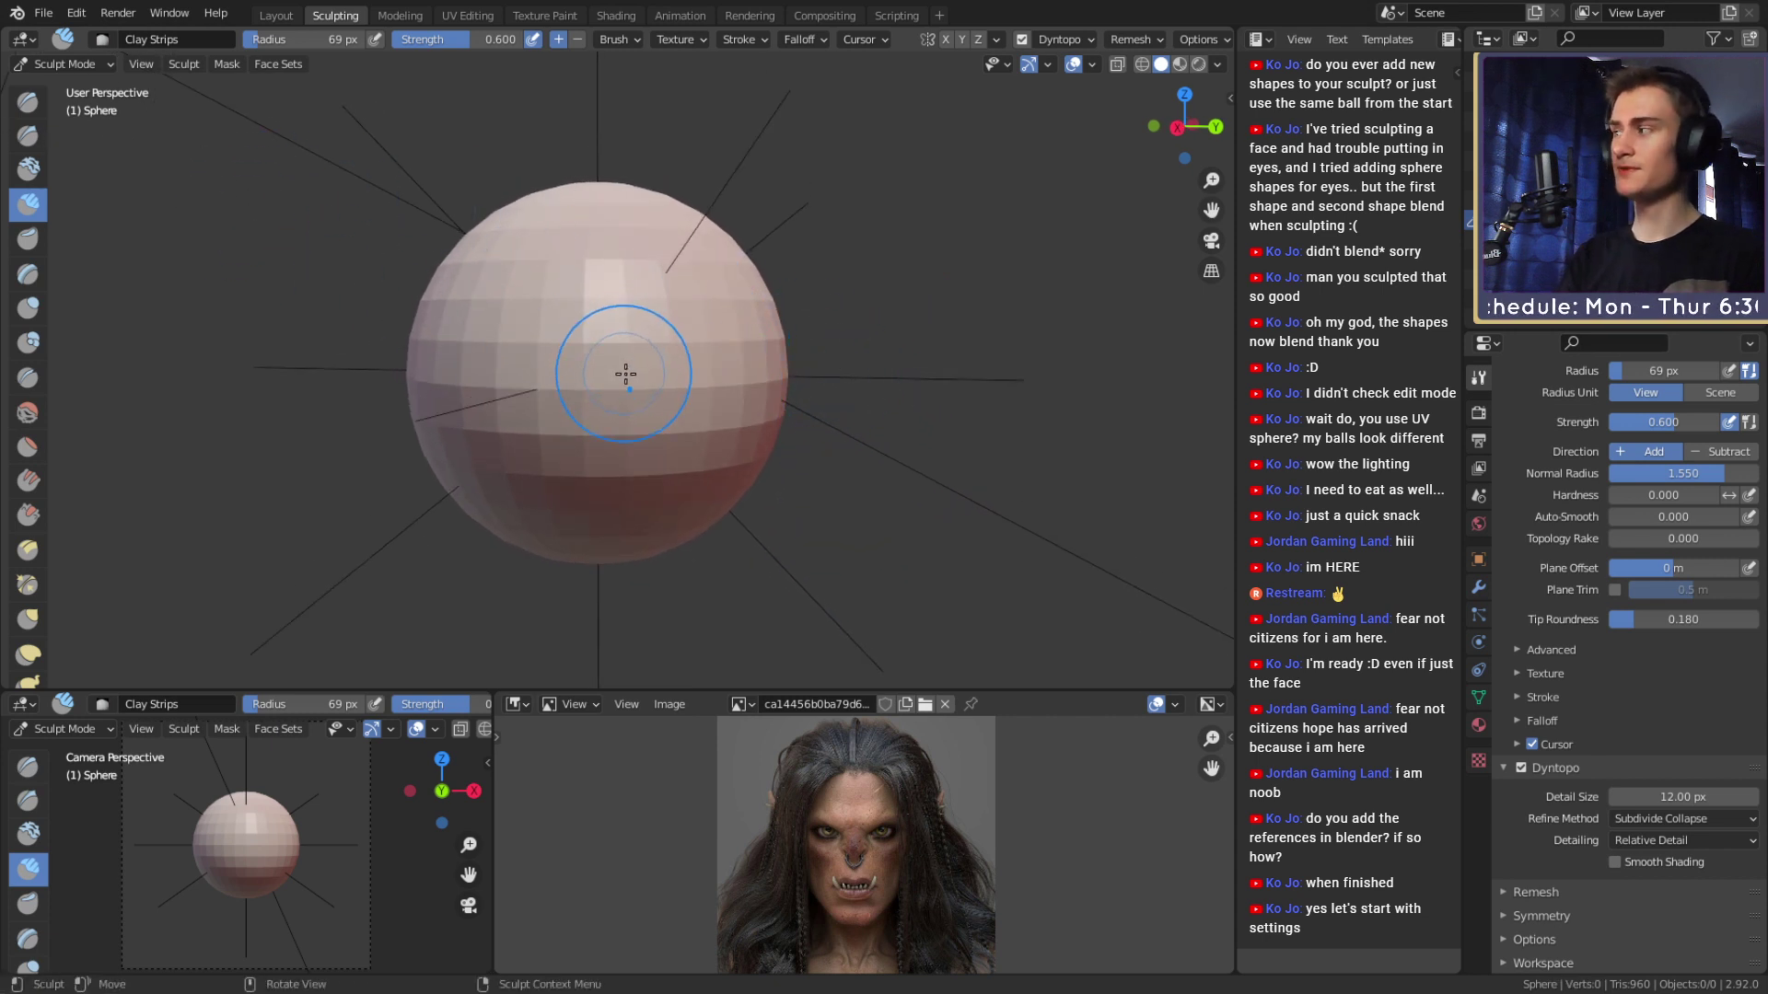
key("f")
left_click(876, 560)
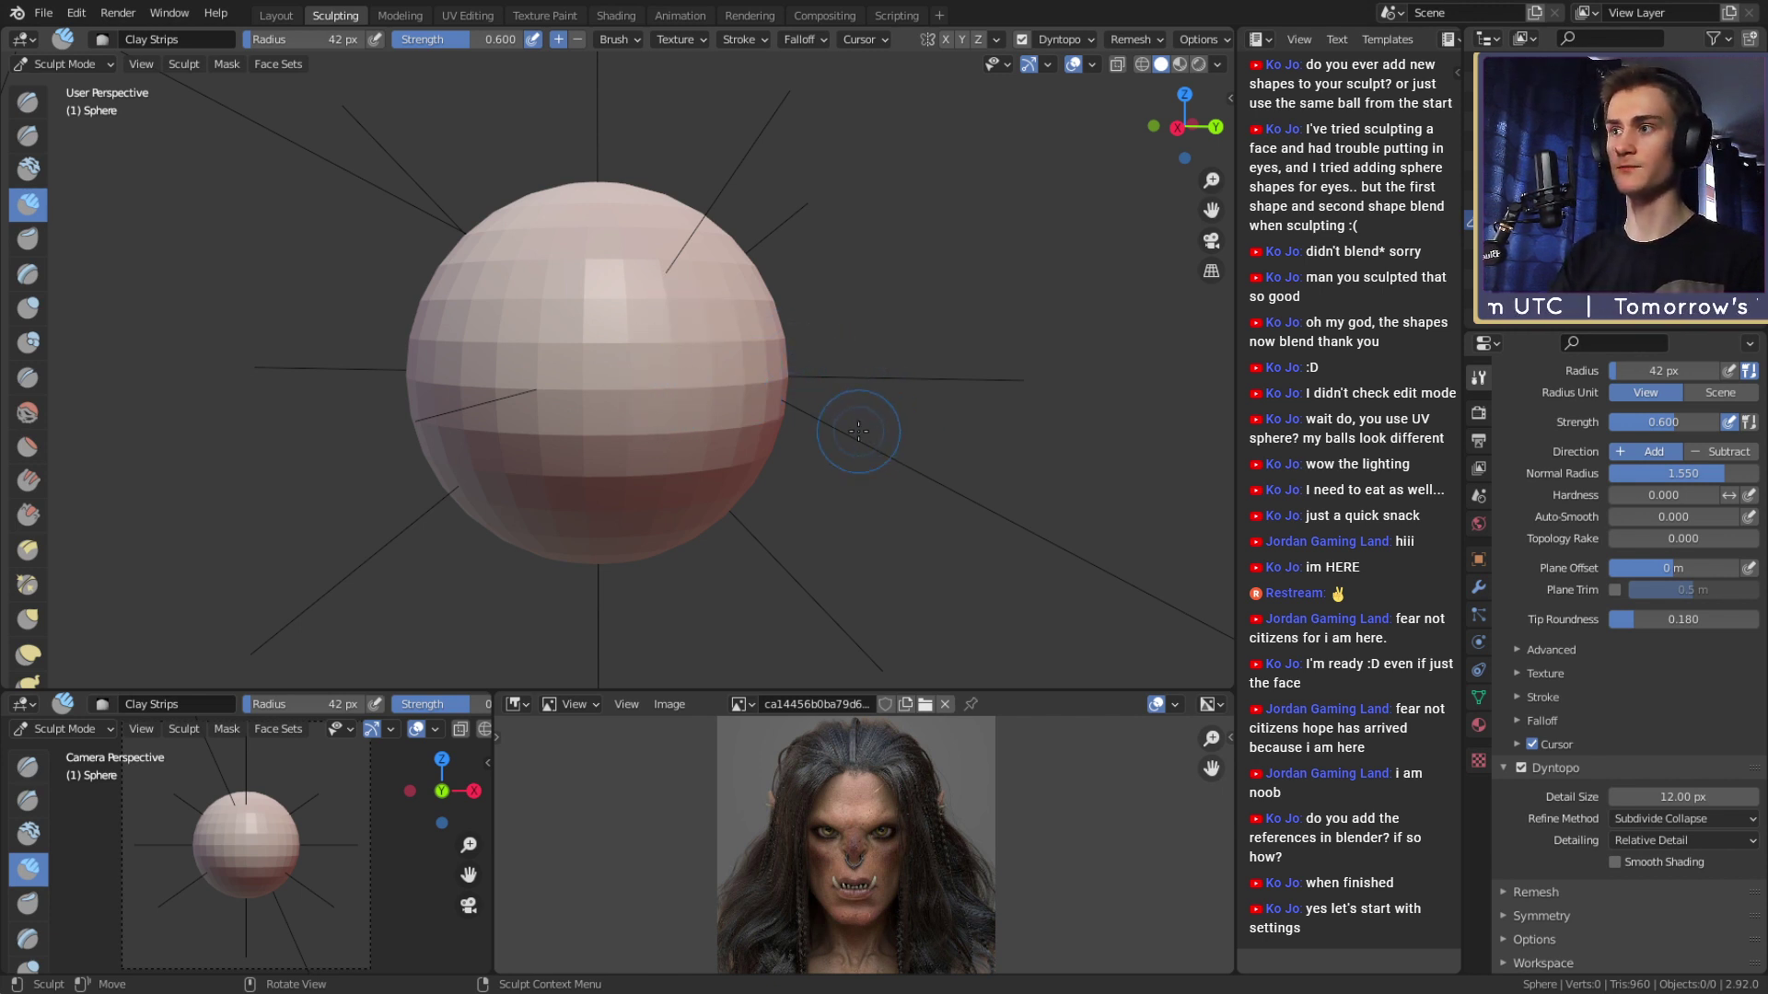
Shrink the Clay Strips brush radius to 17 px and enlarge it to 32 px over a distant view of the sphere.
middle_click_drag(858, 431, 885, 549)
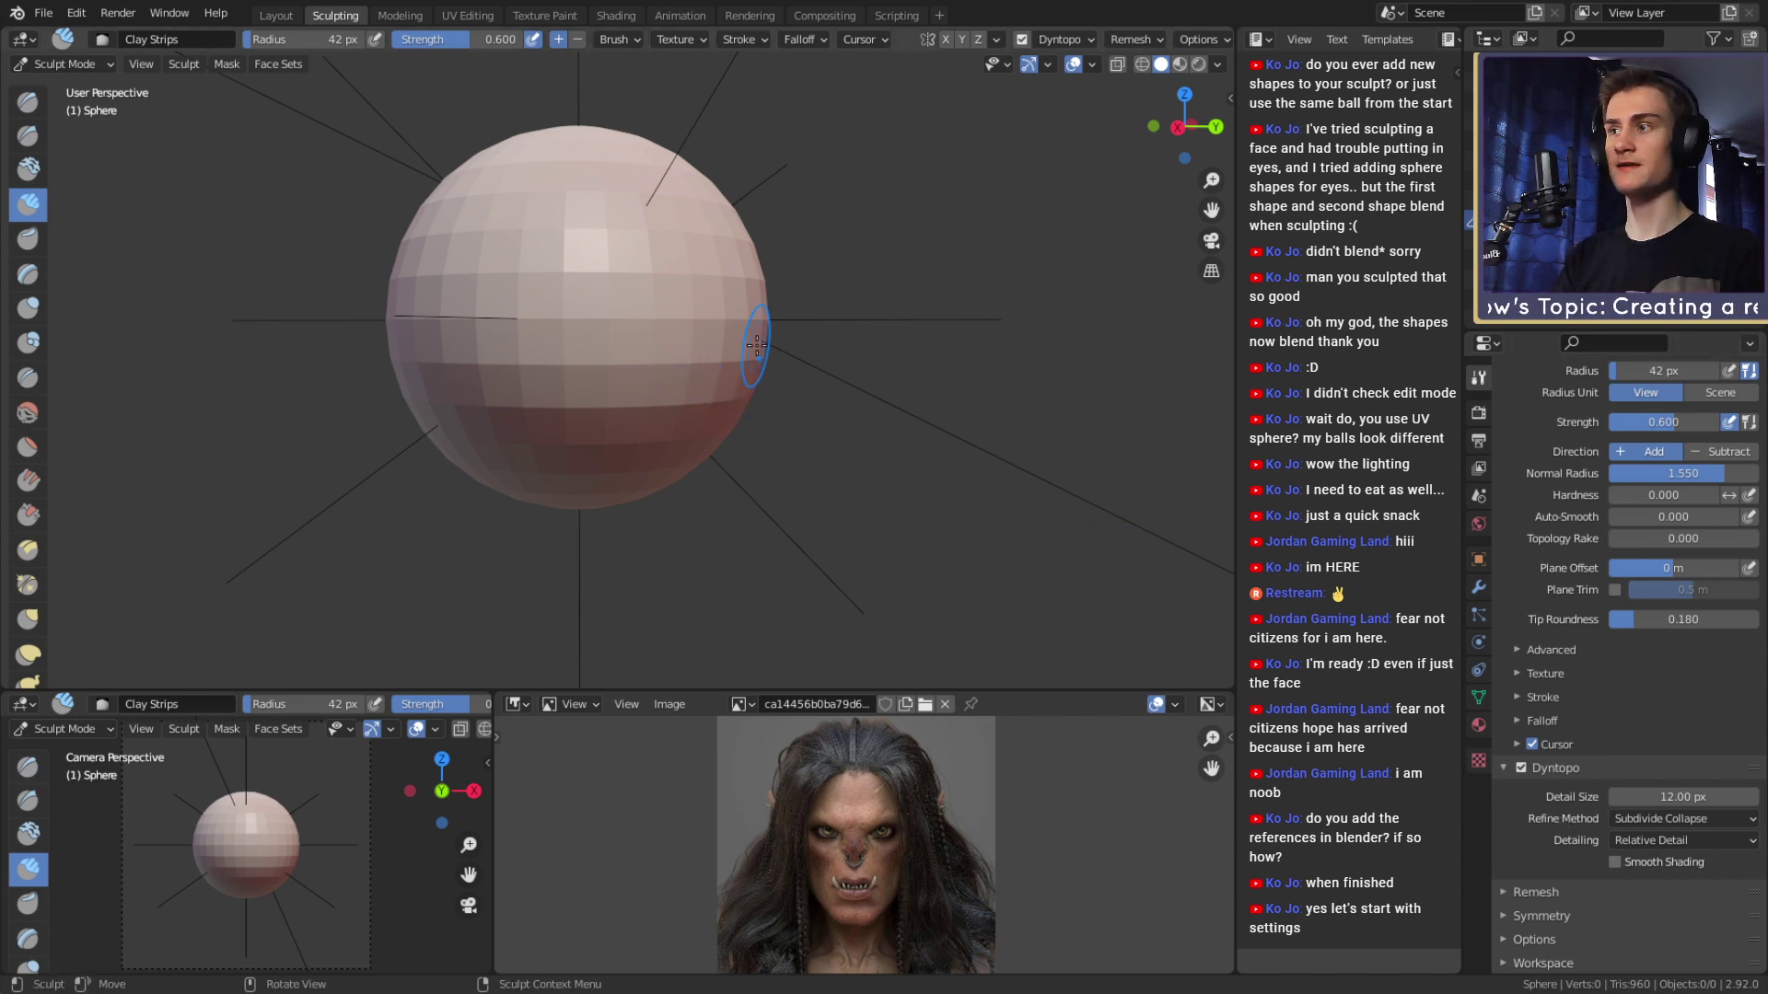
scroll(641, 369, "down", 5)
key("bracketleft")
key("bracketleft")
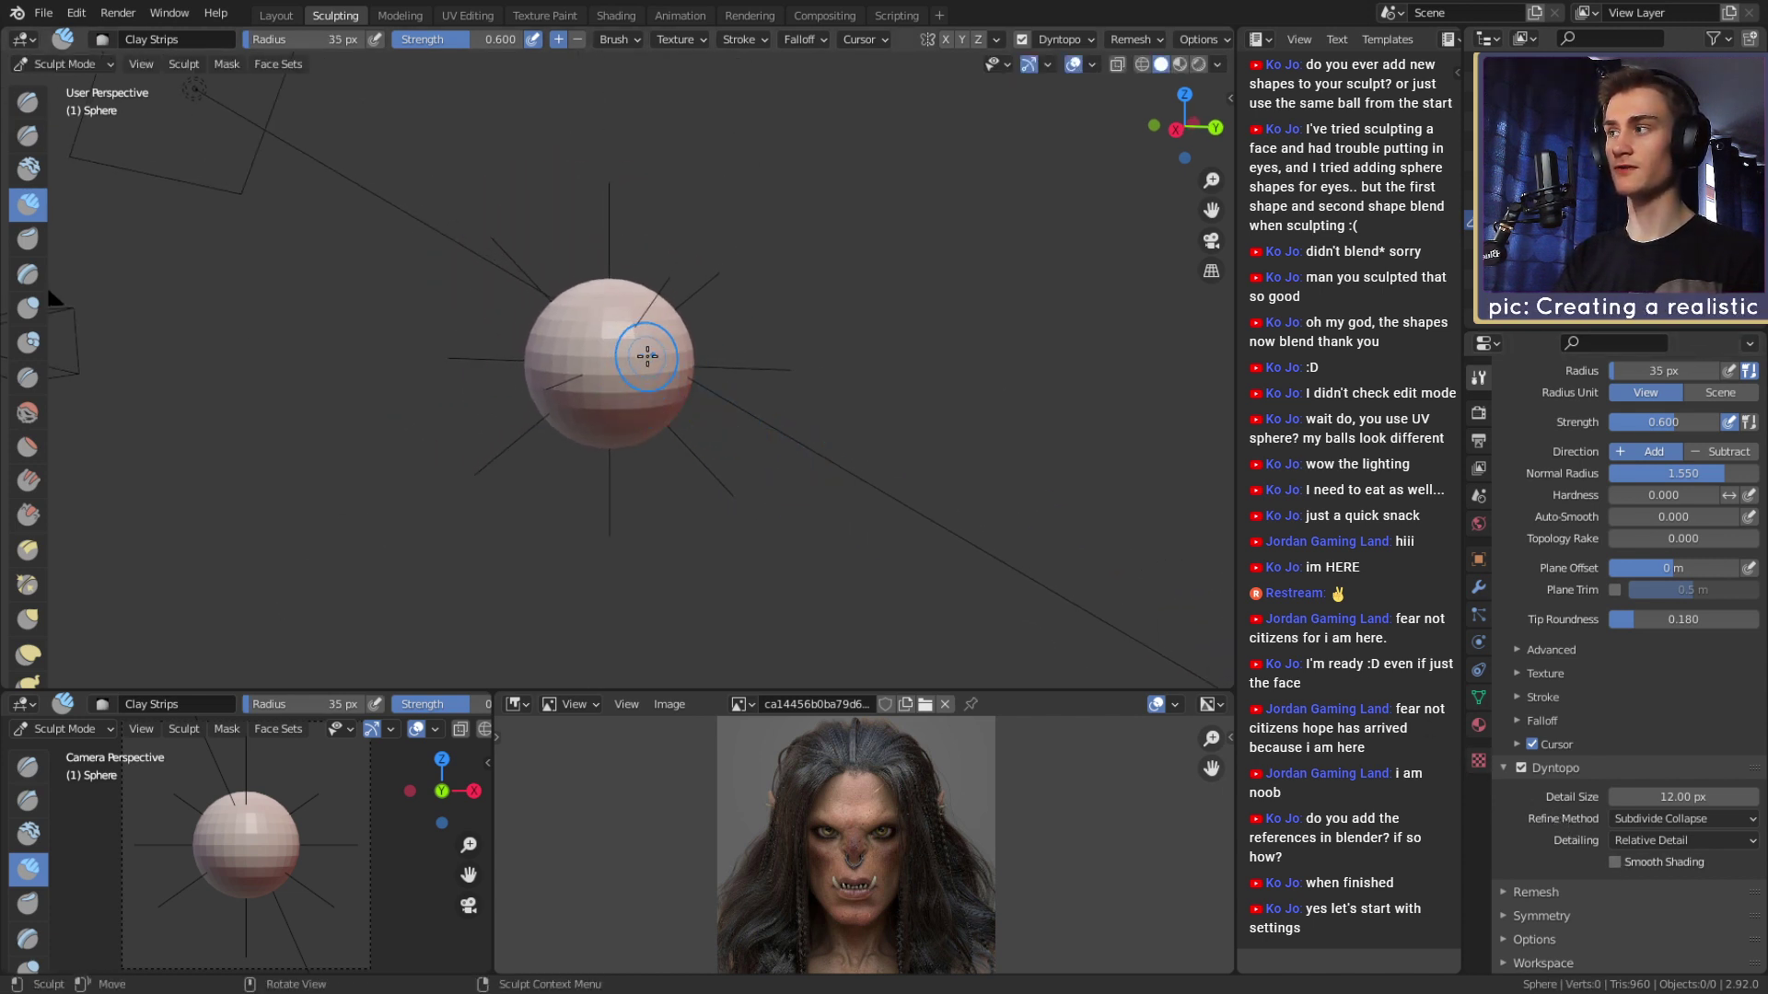
key("bracketleft")
key("bracketleft")
key("bracketleft")
key("bracketleft")
key("bracketleft")
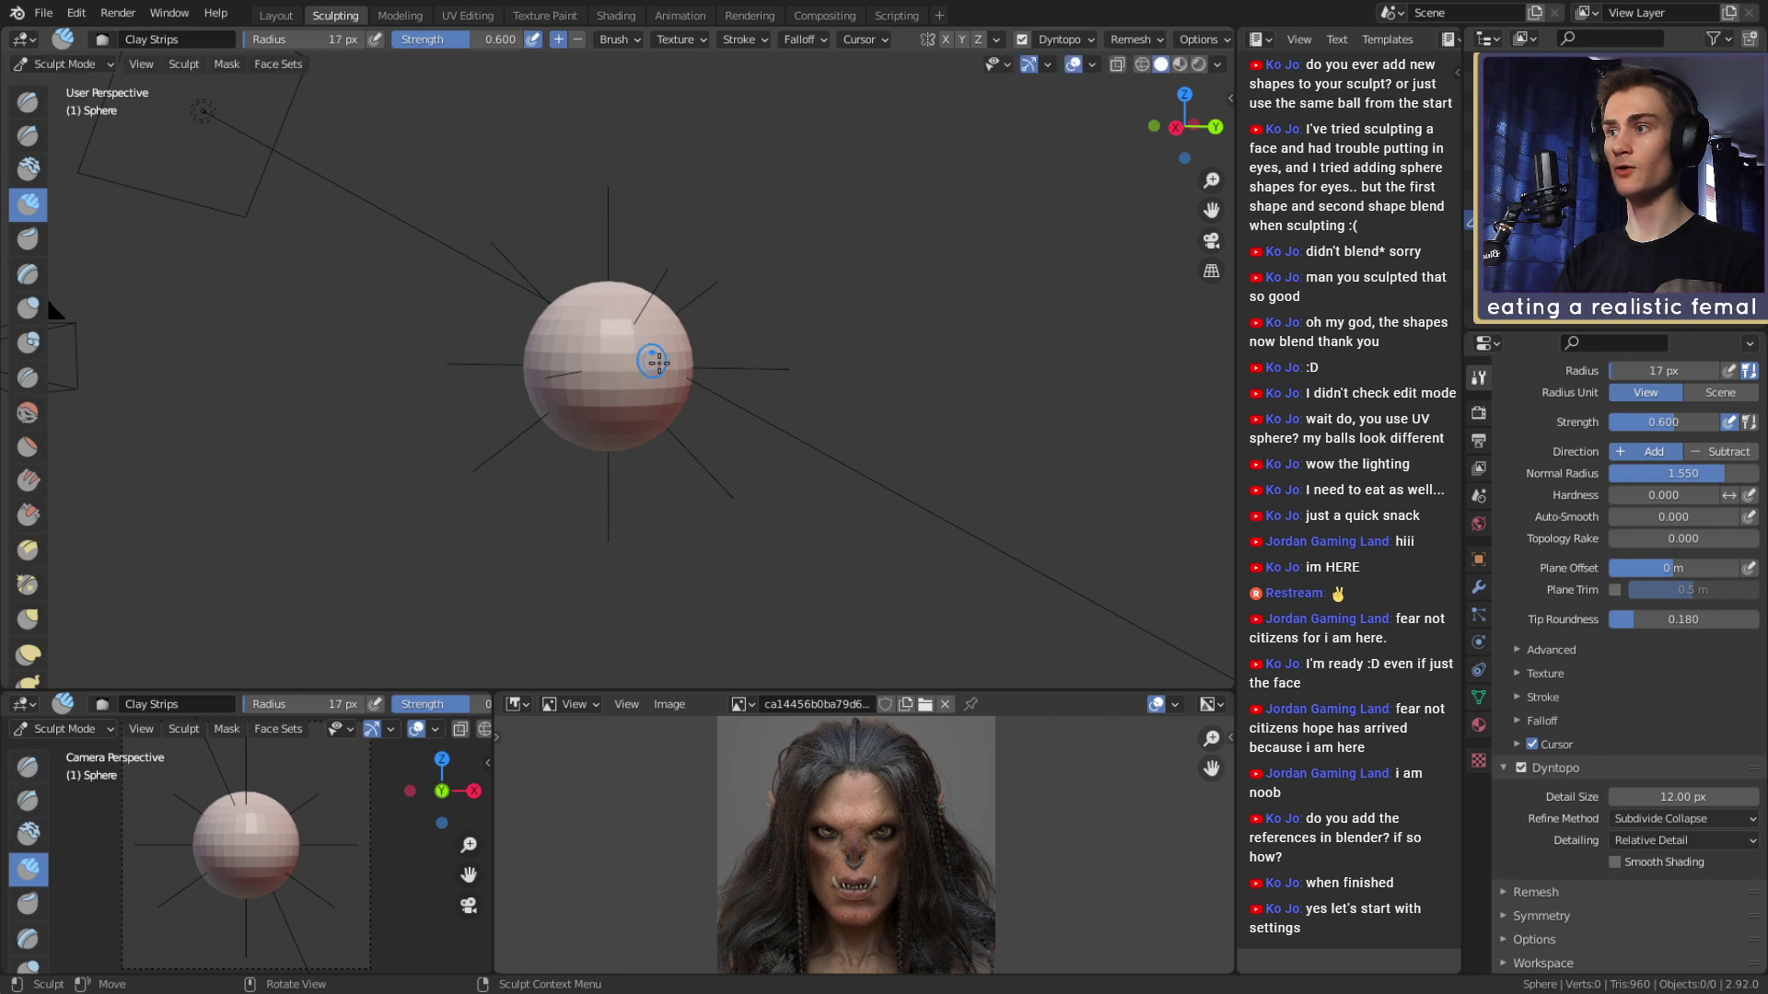
key("f")
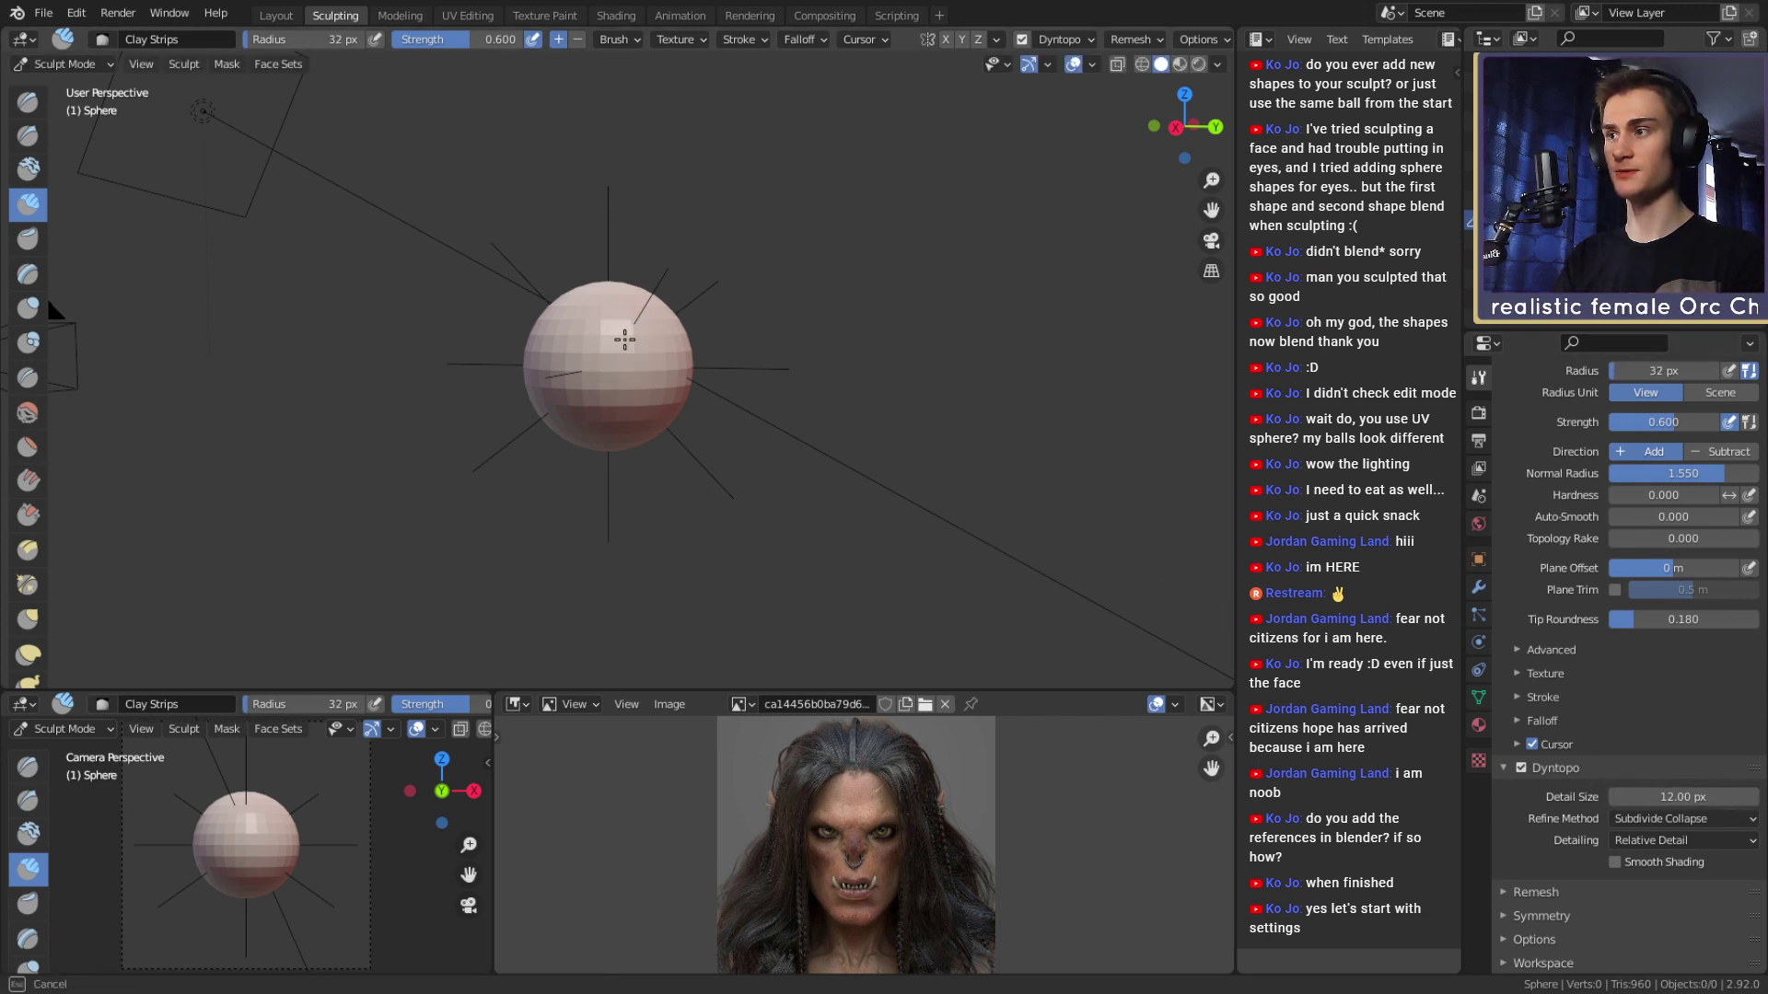
left_click(612, 375)
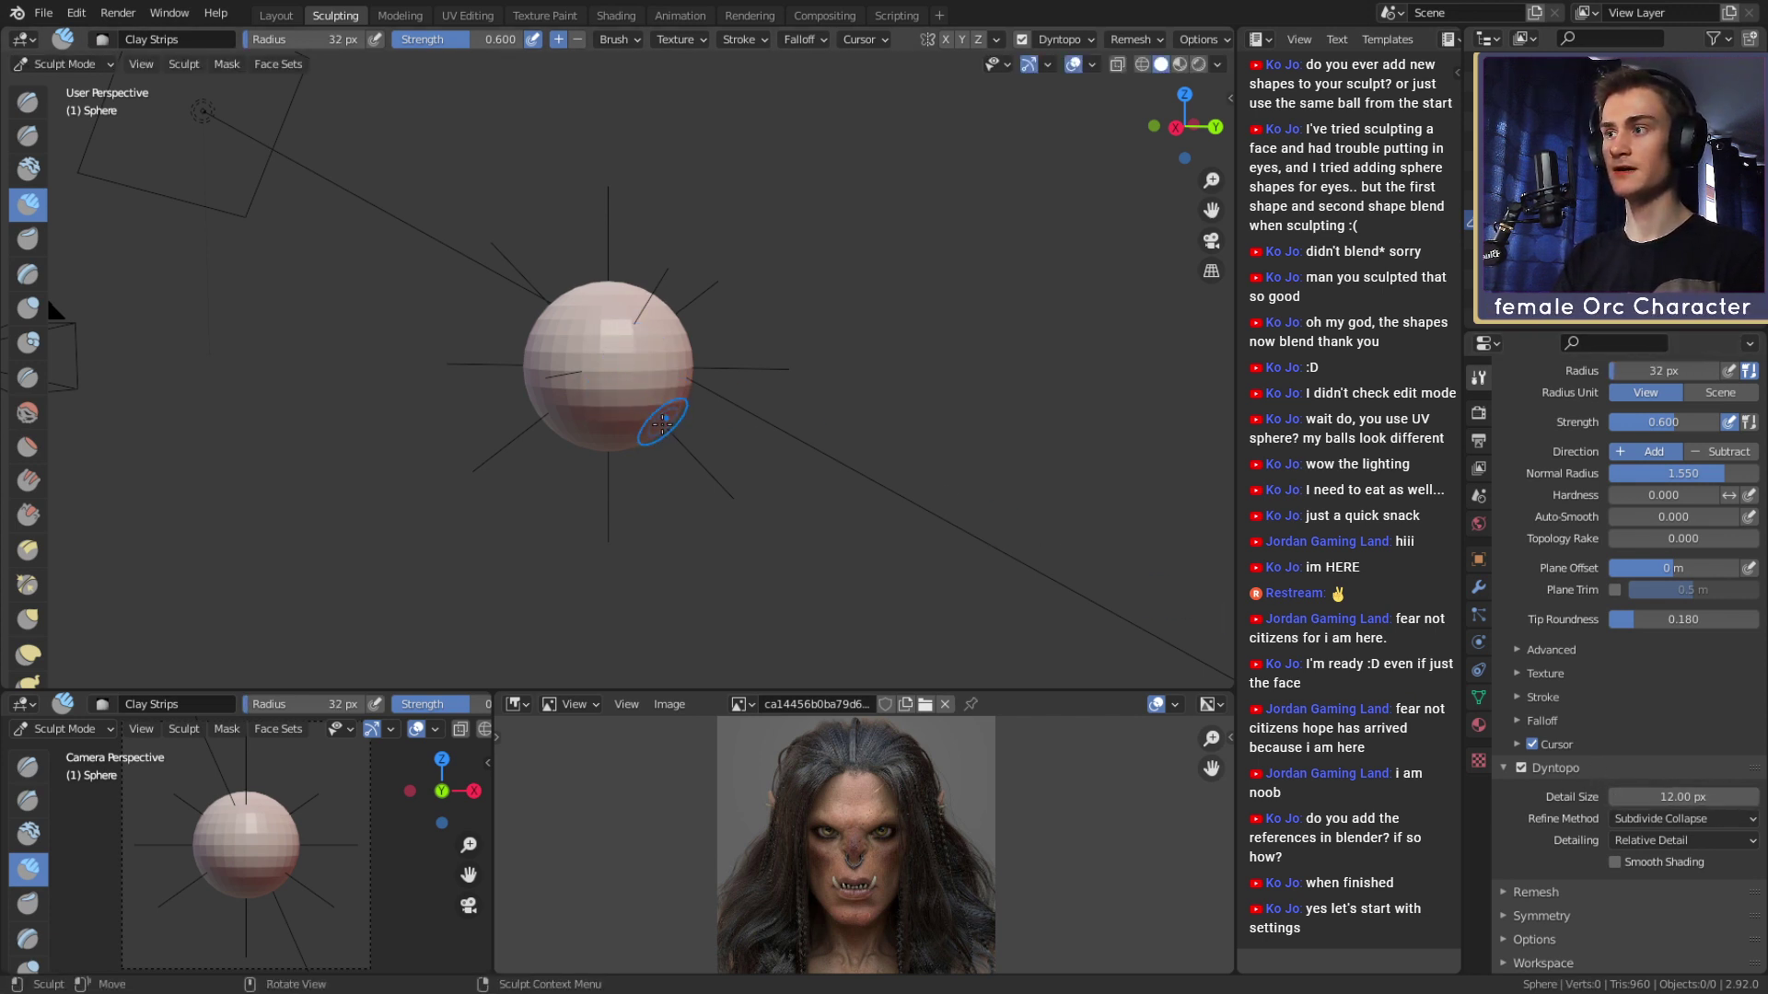
Try Clay Strips strokes on the sphere's front from a close and a distant view to compare the Relative Detail results.
scroll(662, 424, "up", 9)
mouse_move(660, 335)
left_mouse_down()
mouse_move(620, 312)
mouse_move(645, 271)
mouse_move(680, 304)
mouse_move(668, 354)
mouse_move(713, 297)
left_mouse_up()
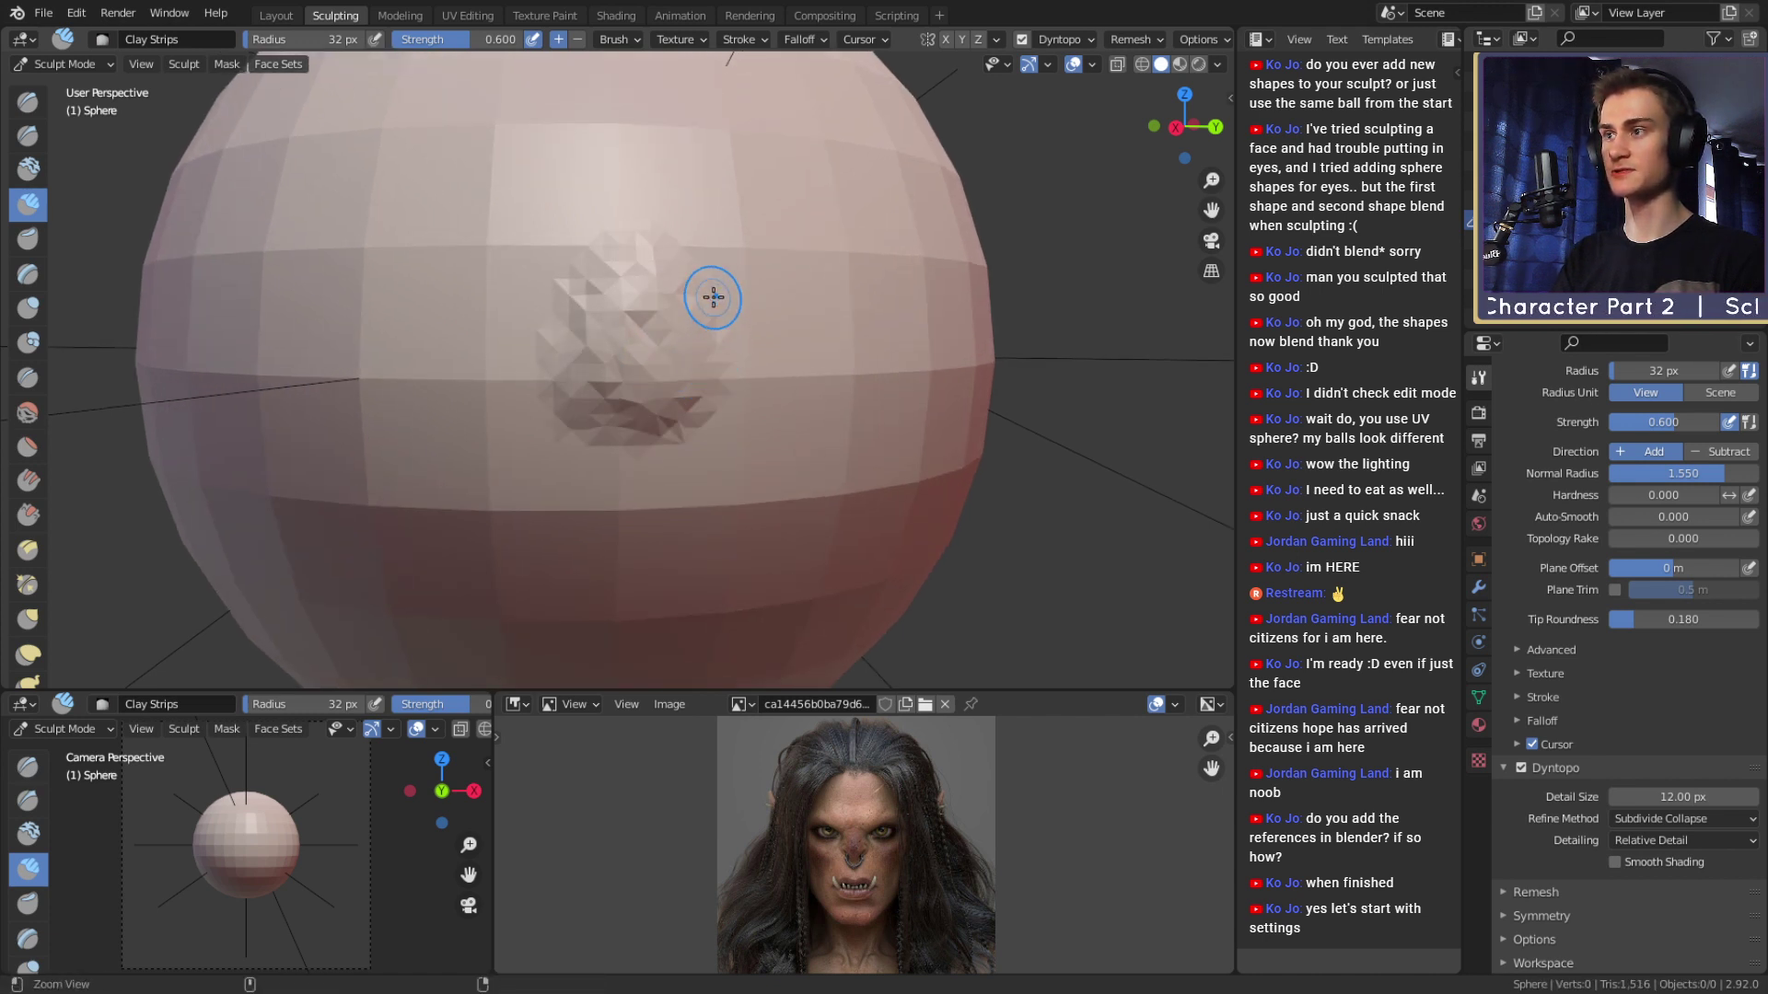
scroll(713, 298, "down", 10)
mouse_move(672, 356)
left_mouse_down()
mouse_move(540, 369)
mouse_move(559, 373)
left_mouse_up()
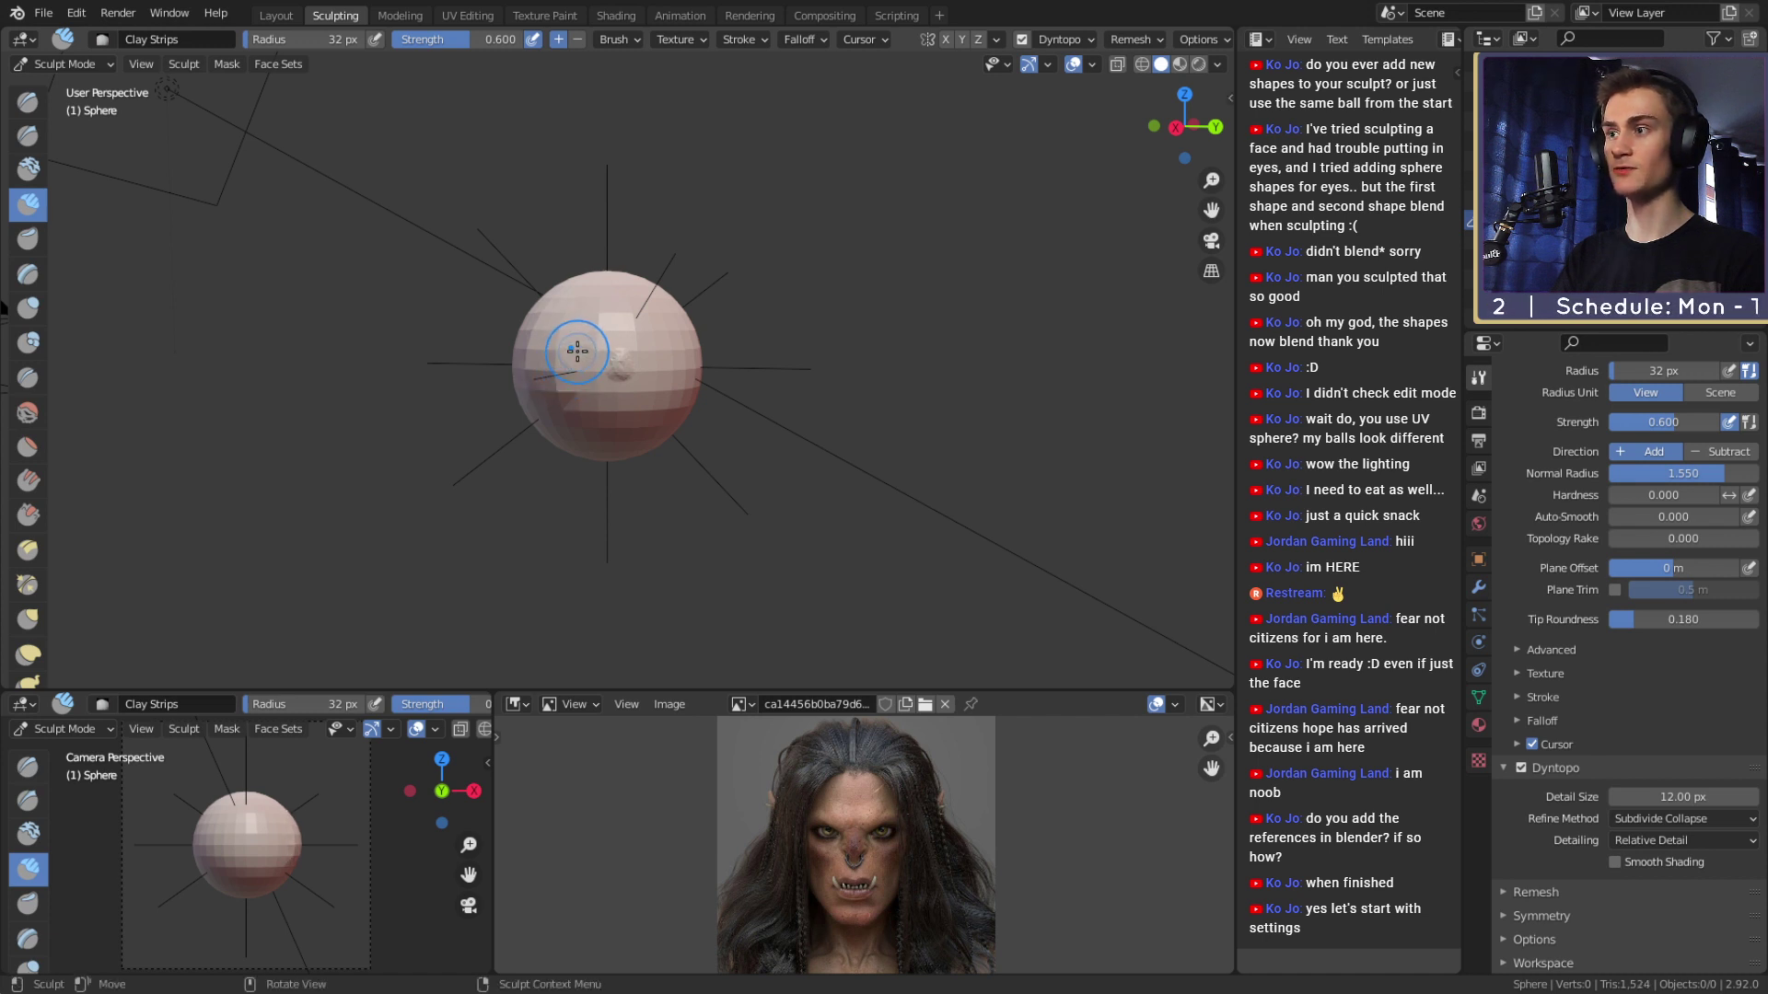
left_click_drag(573, 369, 575, 373)
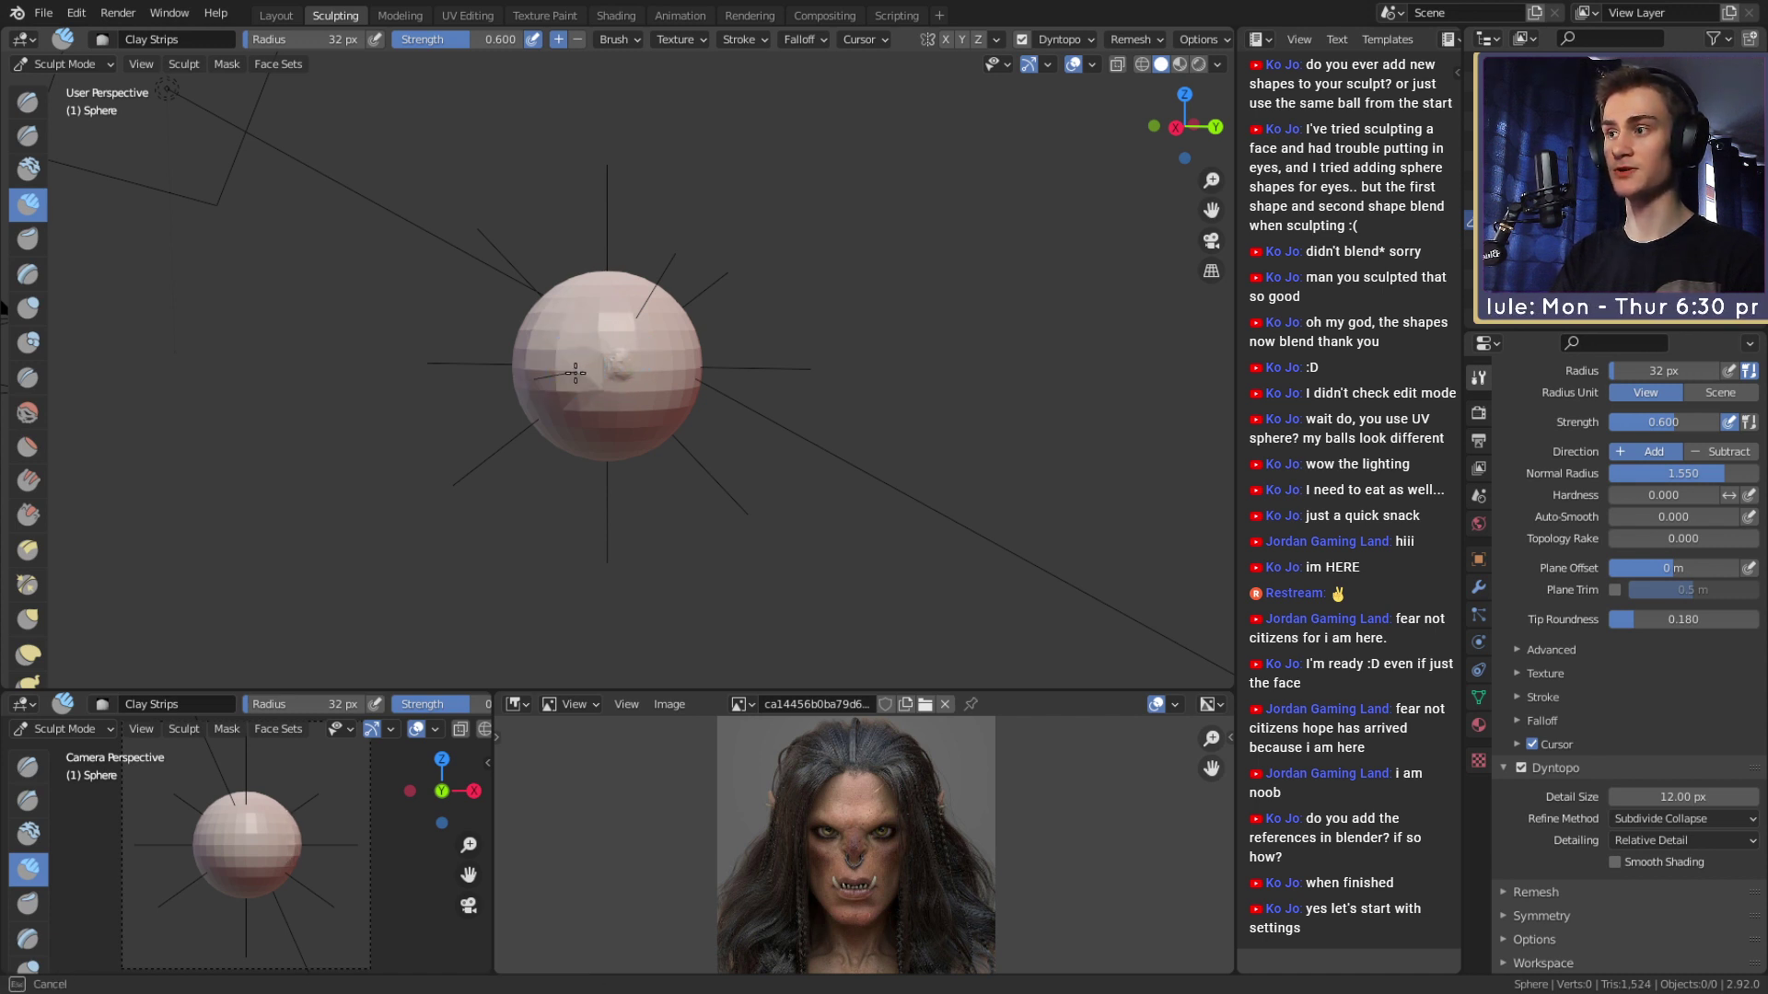
mouse_move(642, 325)
left_mouse_down()
mouse_move(667, 336)
mouse_move(613, 411)
mouse_move(557, 359)
left_mouse_up()
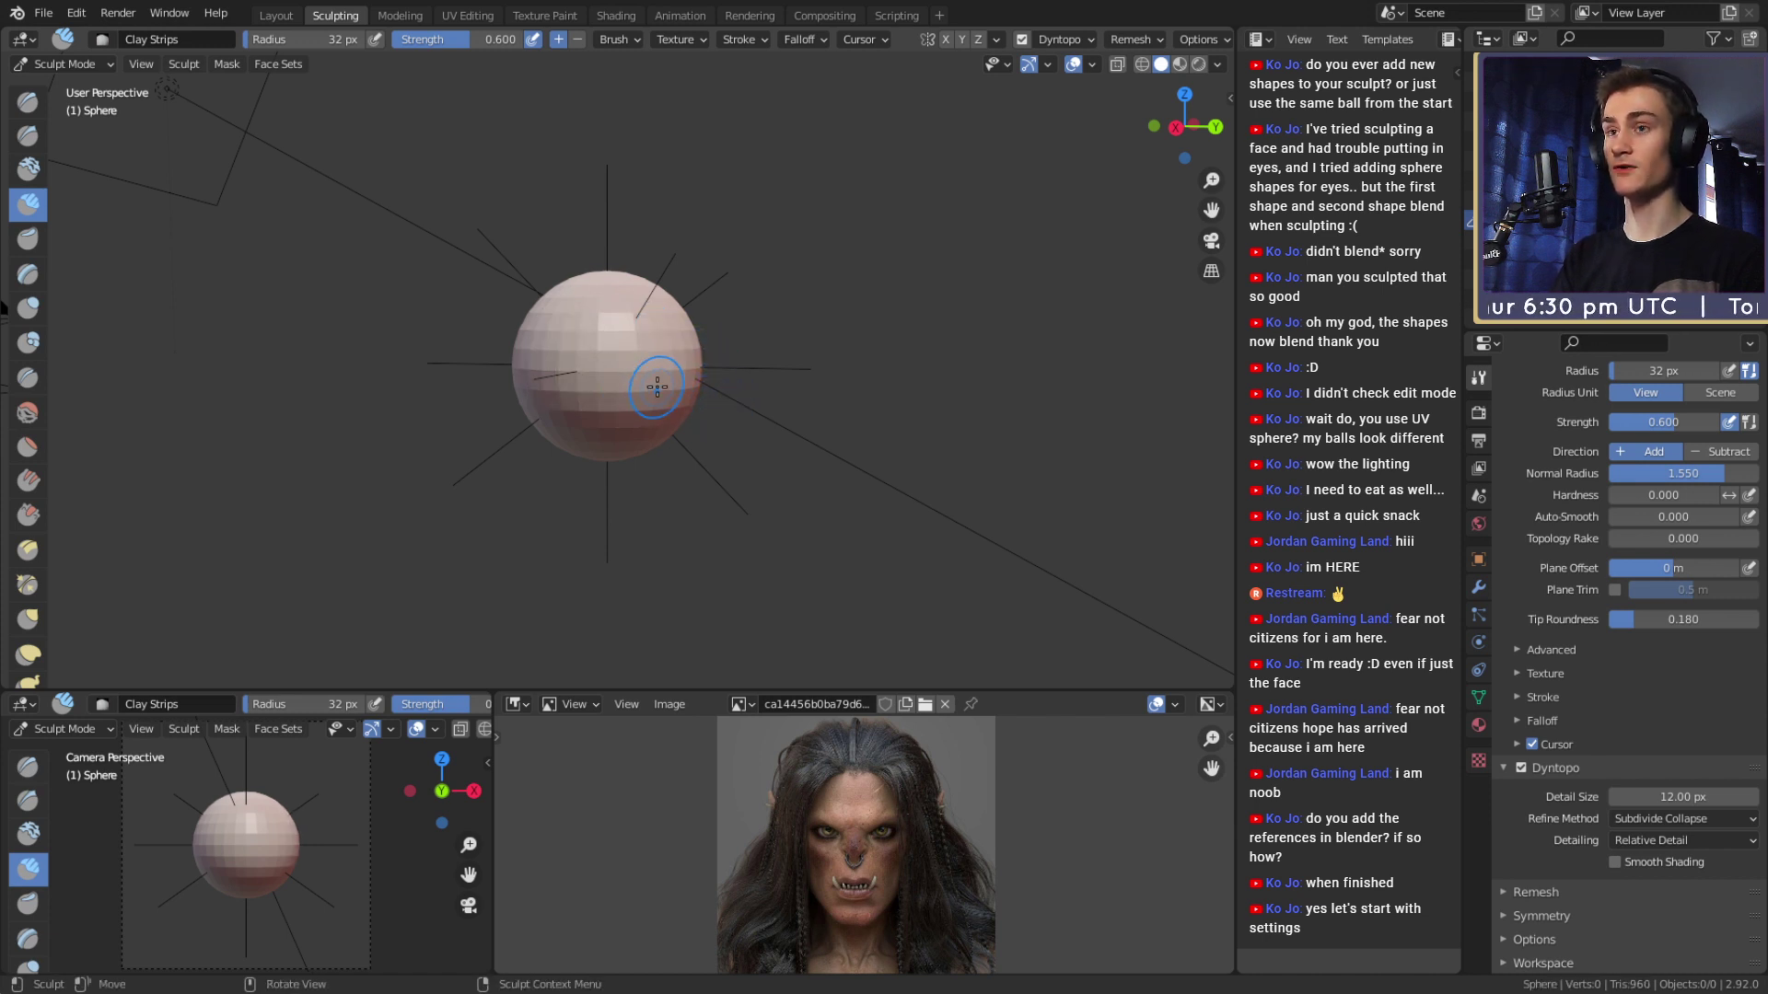
Switch to the Crease brush and carve test creases into the front of the sphere.
middle_click_drag(709, 391, 571, 300, "ctrl")
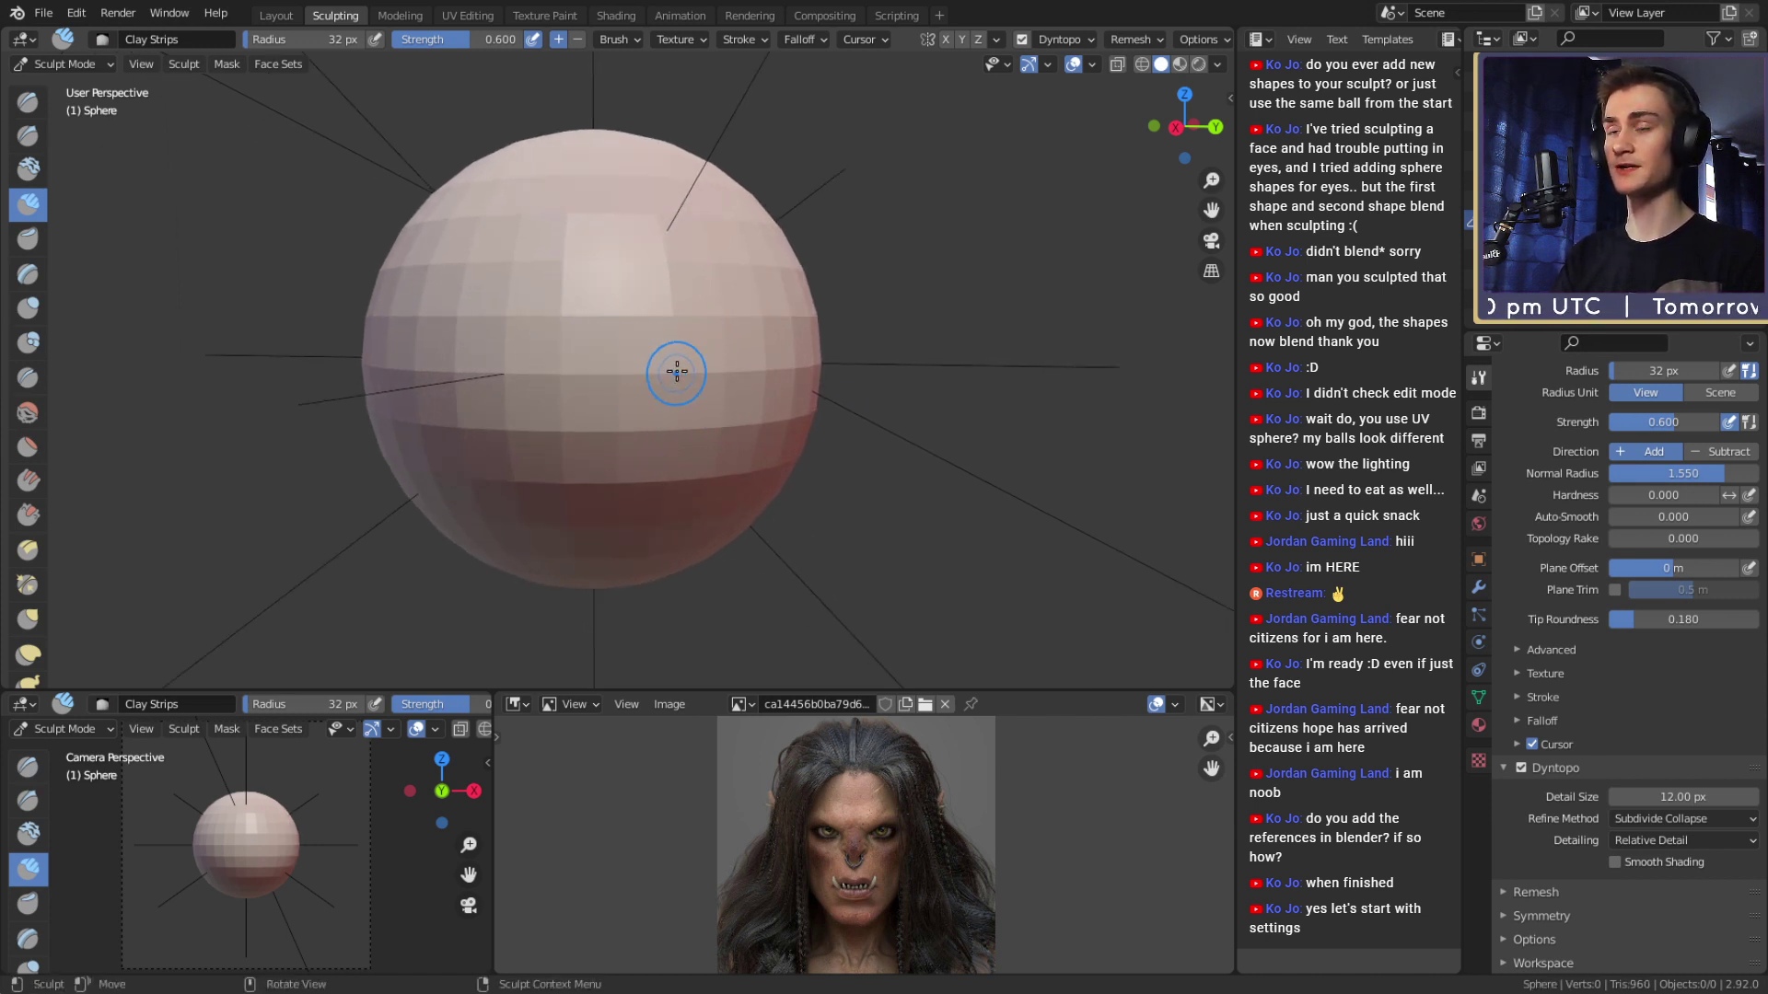
middle_click_drag(880, 371, 847, 424)
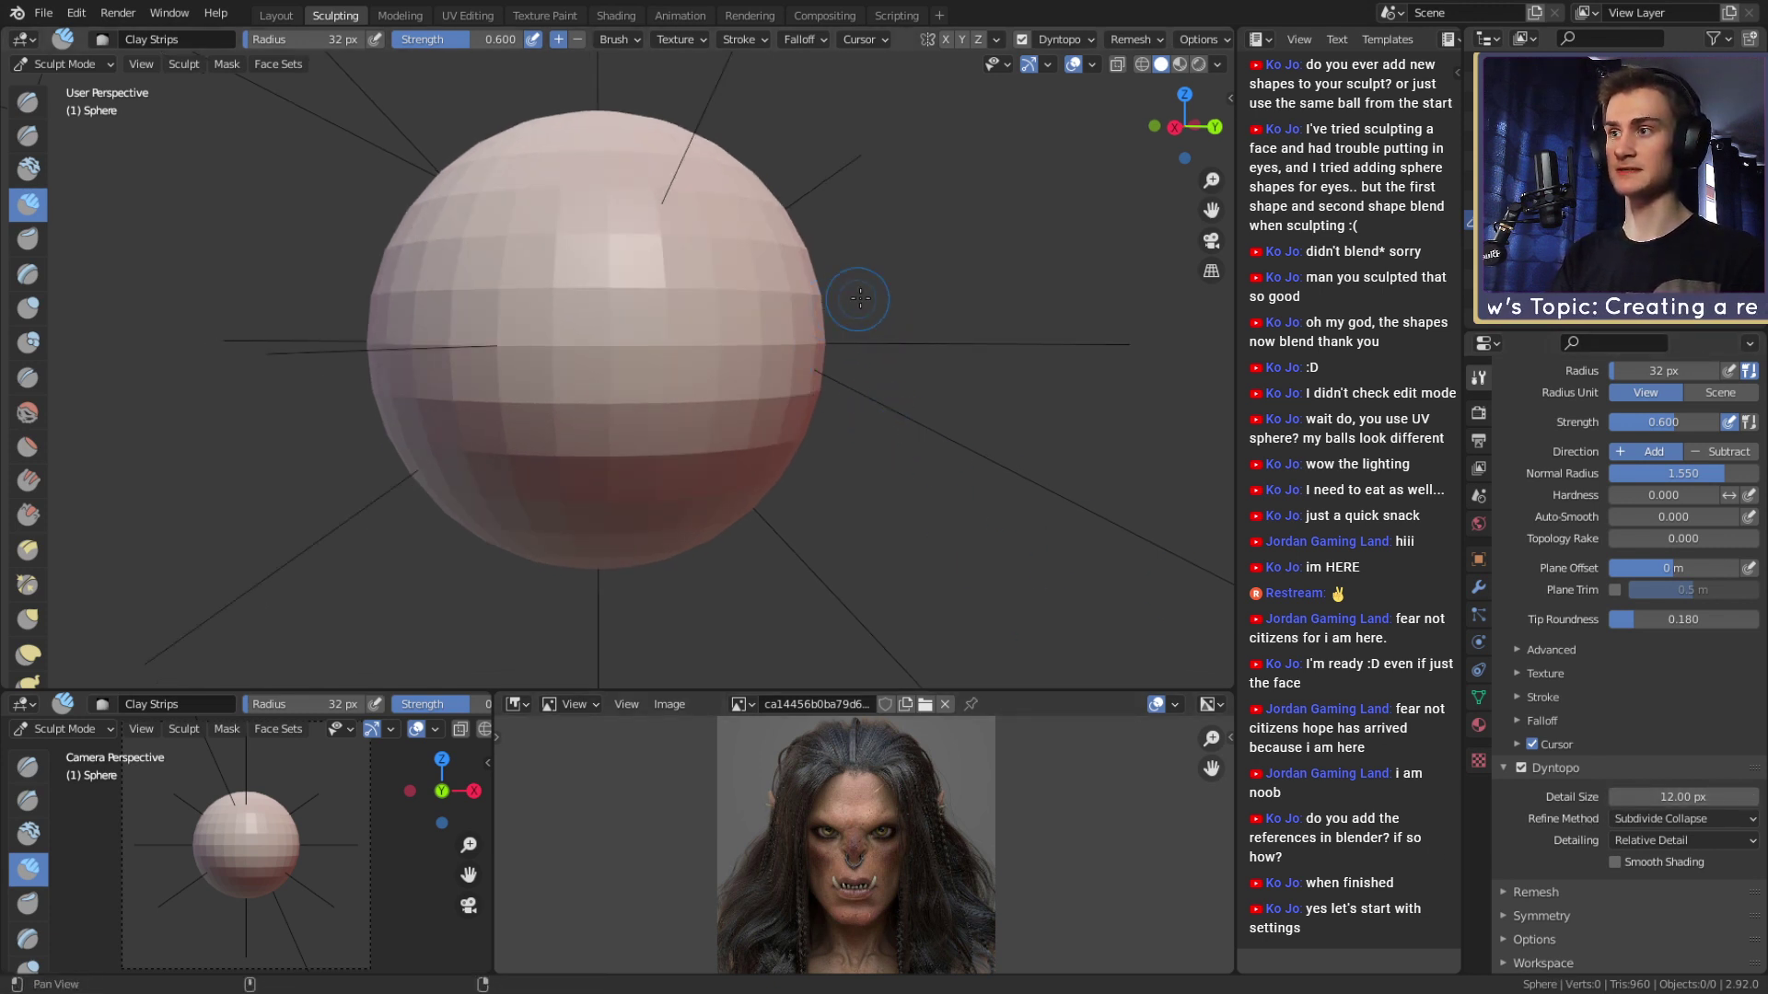
mouse_move(794, 339)
middle_mouse_down("ctrl")
mouse_move(770, 375)
mouse_move(778, 359)
middle_mouse_up("ctrl")
key("shift+c")
mouse_move(553, 472)
left_mouse_down()
mouse_move(741, 239)
mouse_move(513, 525)
left_mouse_up()
scroll(513, 525, "down", 5)
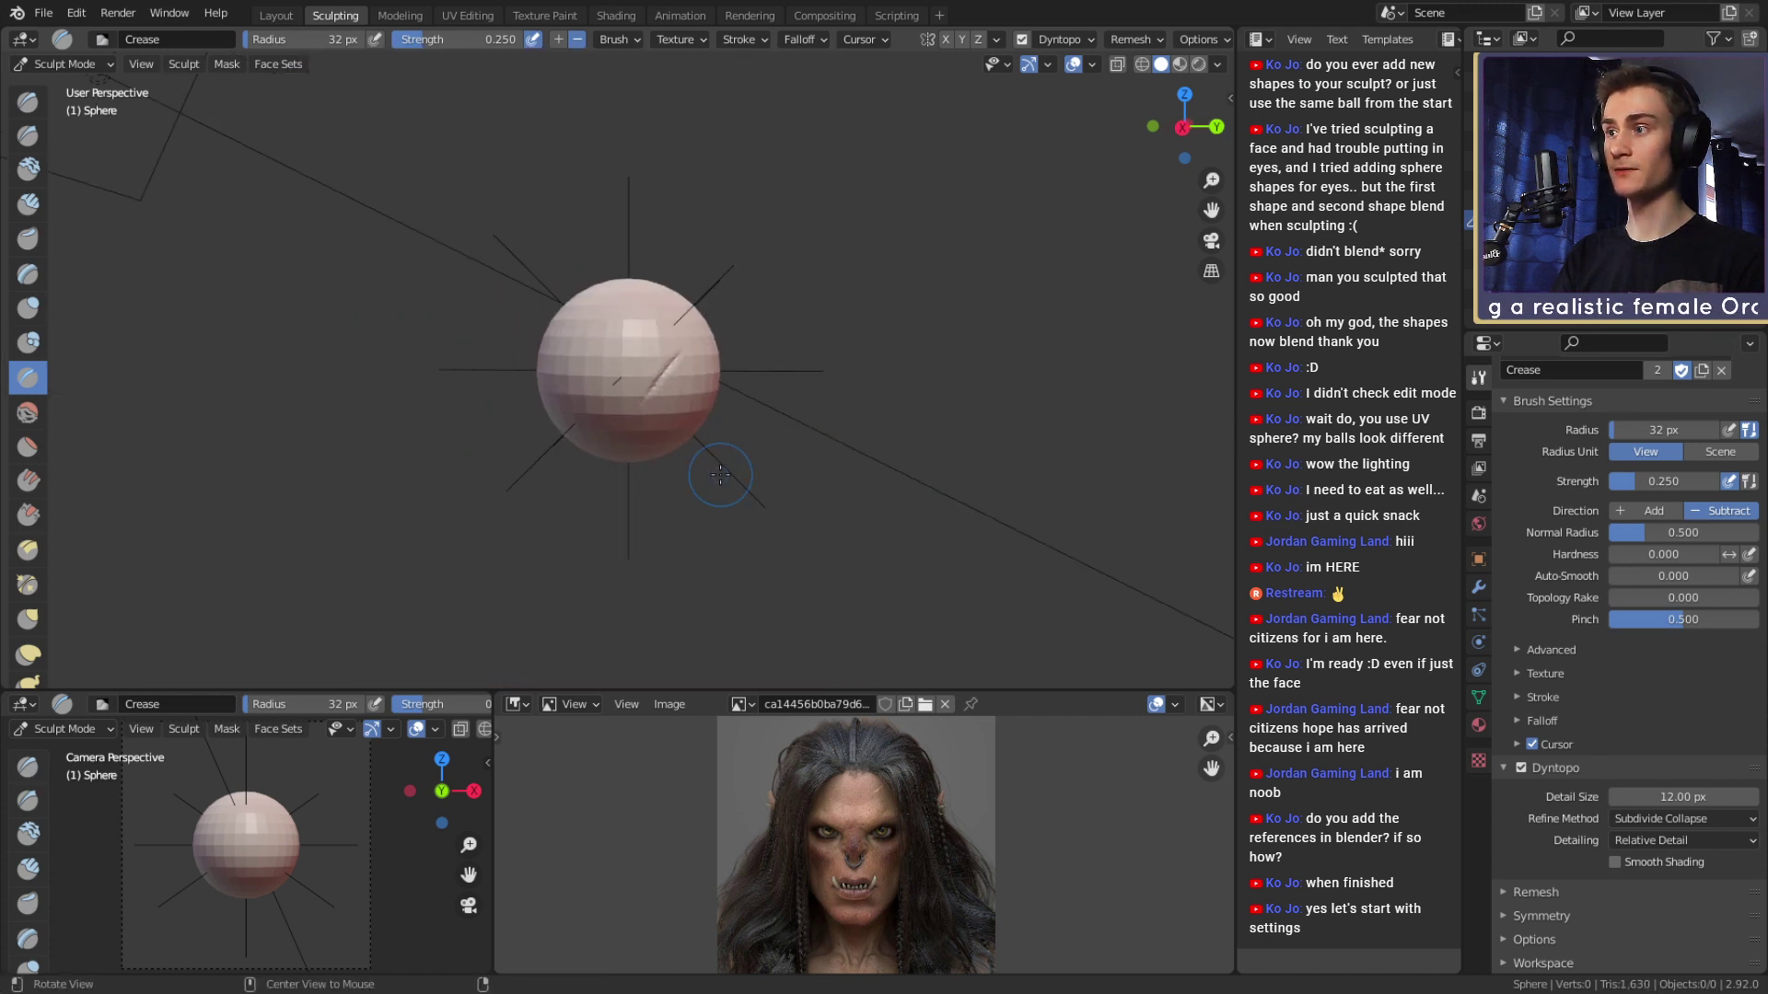
Enlarge the Crease brush radius to 63 px and undo the crease strokes on the sphere.
mouse_move(589, 424)
middle_mouse_down()
mouse_move(644, 344)
mouse_move(668, 370)
middle_mouse_up()
key("f")
left_click(663, 331)
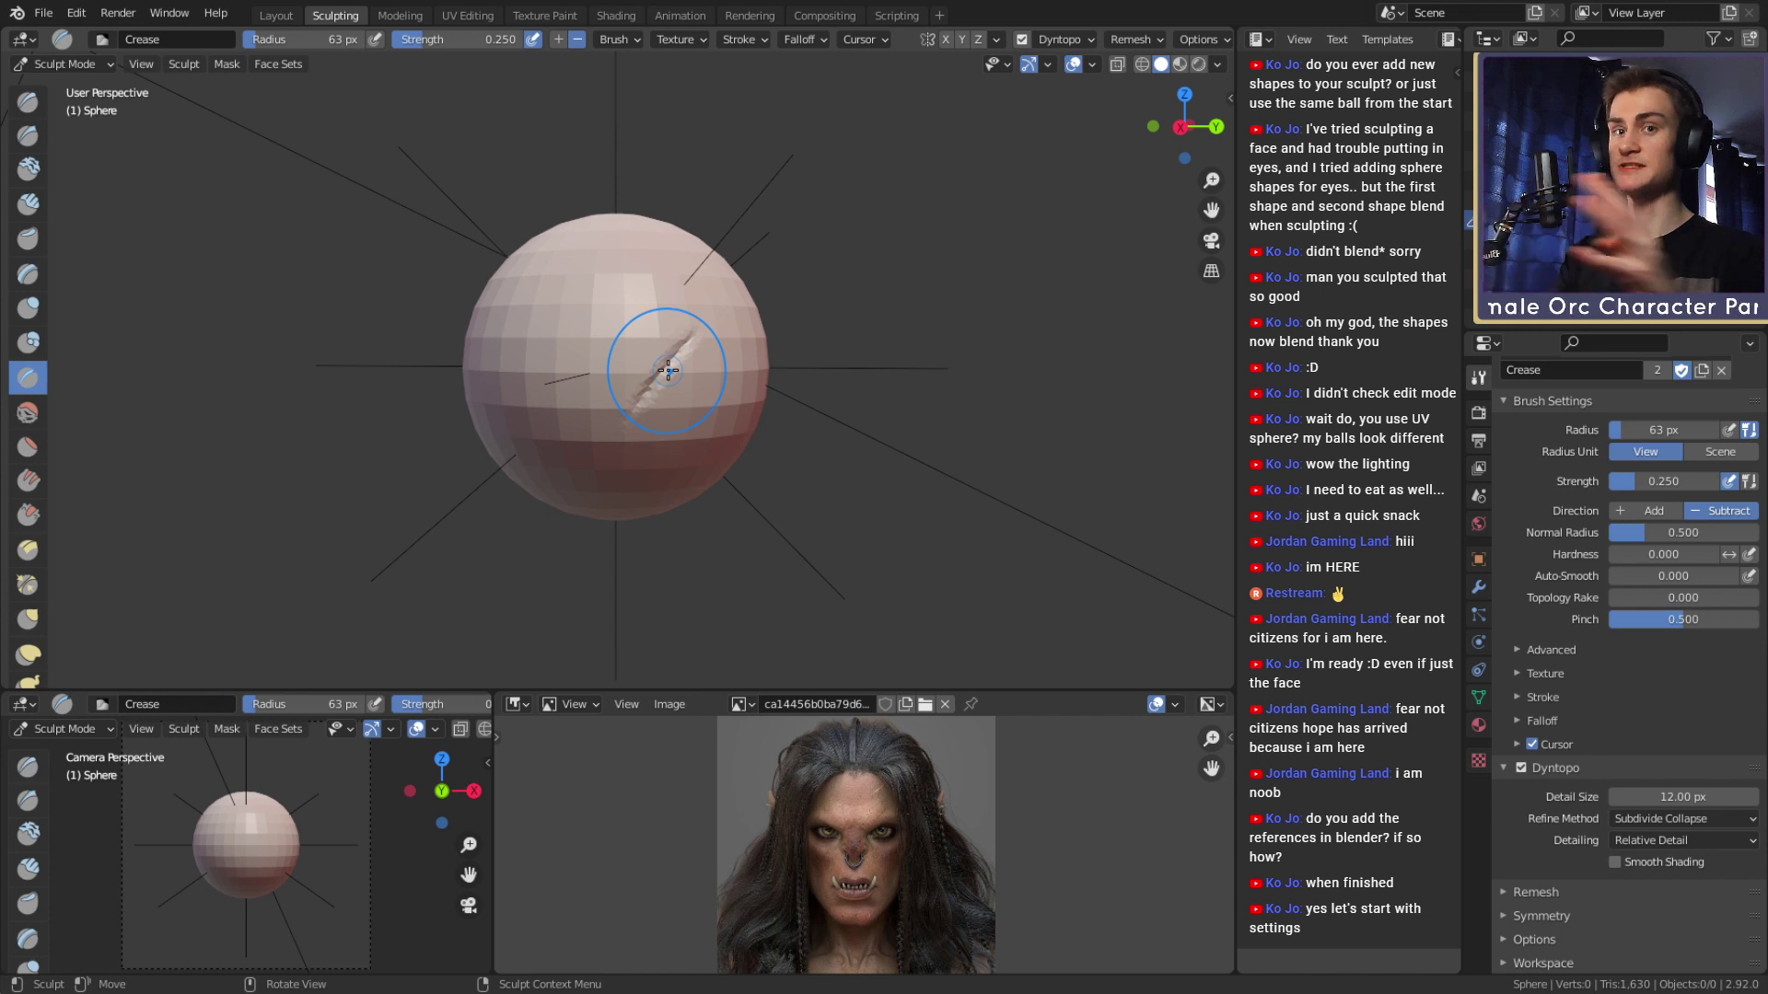
key("ctrl+z")
key("ctrl+z")
key("ctrl+z")
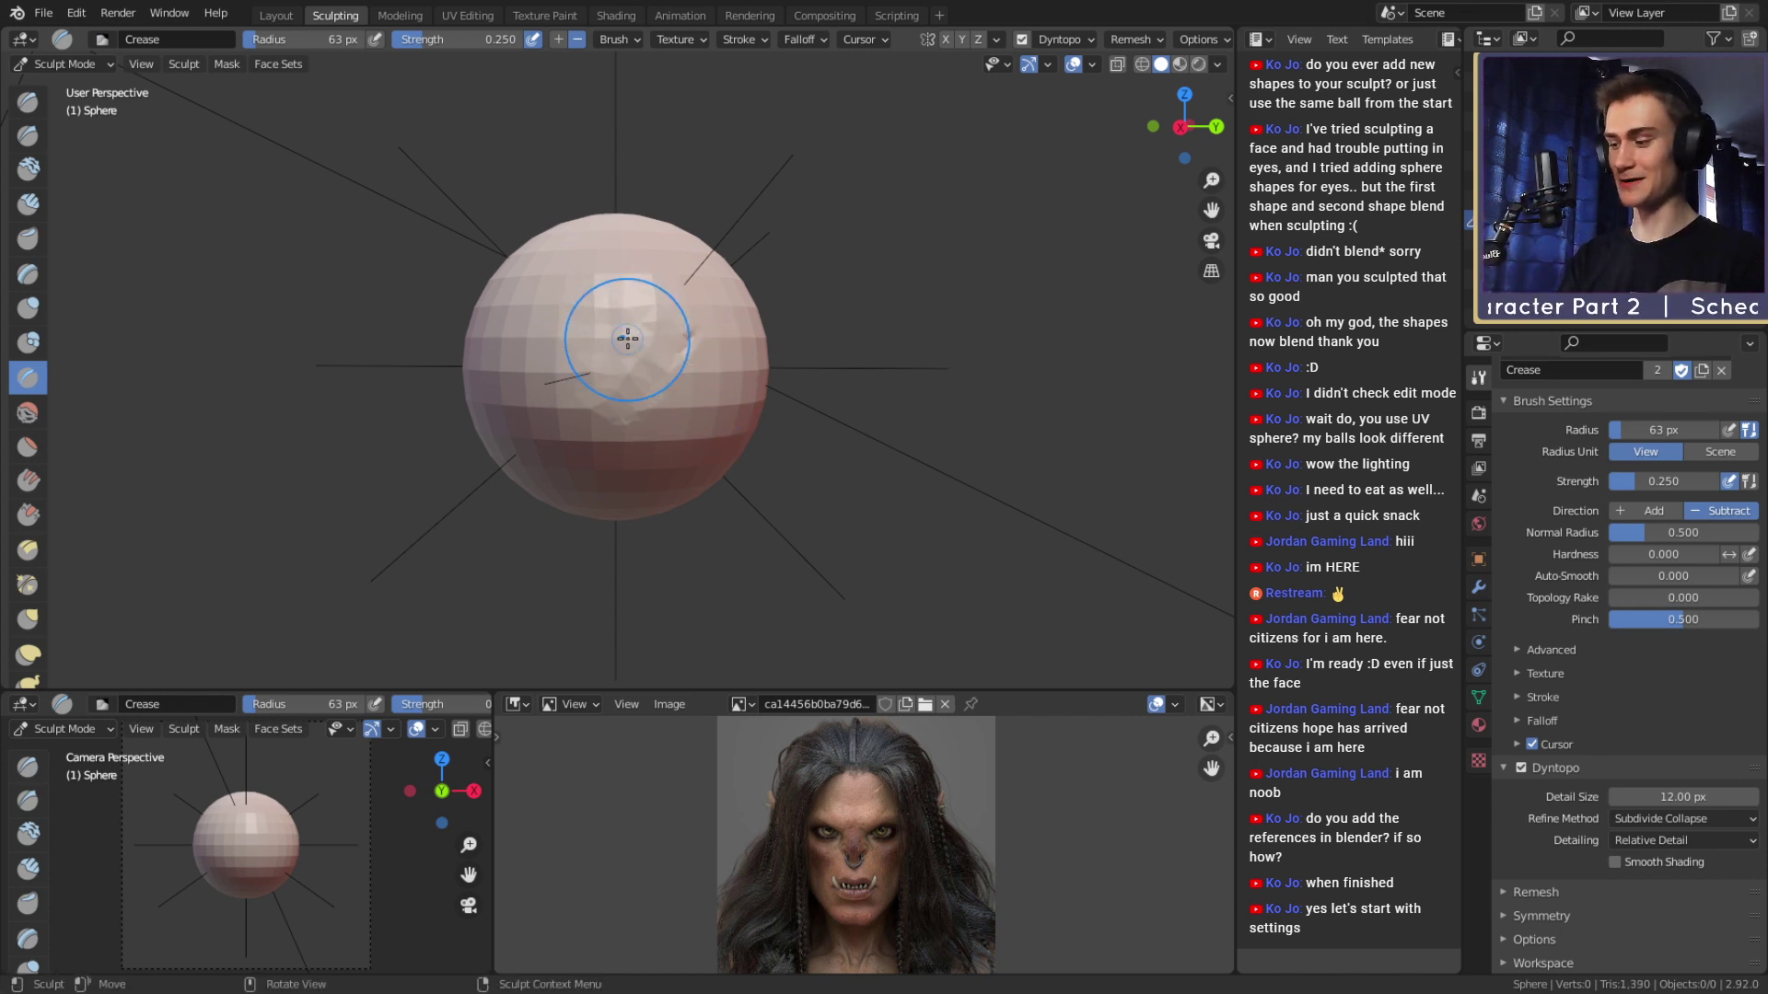
Try a Crease stroke with the 63 px radius across the sphere's front and undo it.
left_click_drag(627, 338, 703, 268)
mouse_move(783, 373)
middle_mouse_down()
mouse_move(819, 384)
mouse_move(828, 419)
mouse_move(678, 378)
middle_mouse_up()
key("ctrl+z")
key("ctrl+z")
key("ctrl+z")
Set the Crease brush radius to 40 px and change the Dyntopo detailing to Constant Detail.
key("f")
left_click(811, 433)
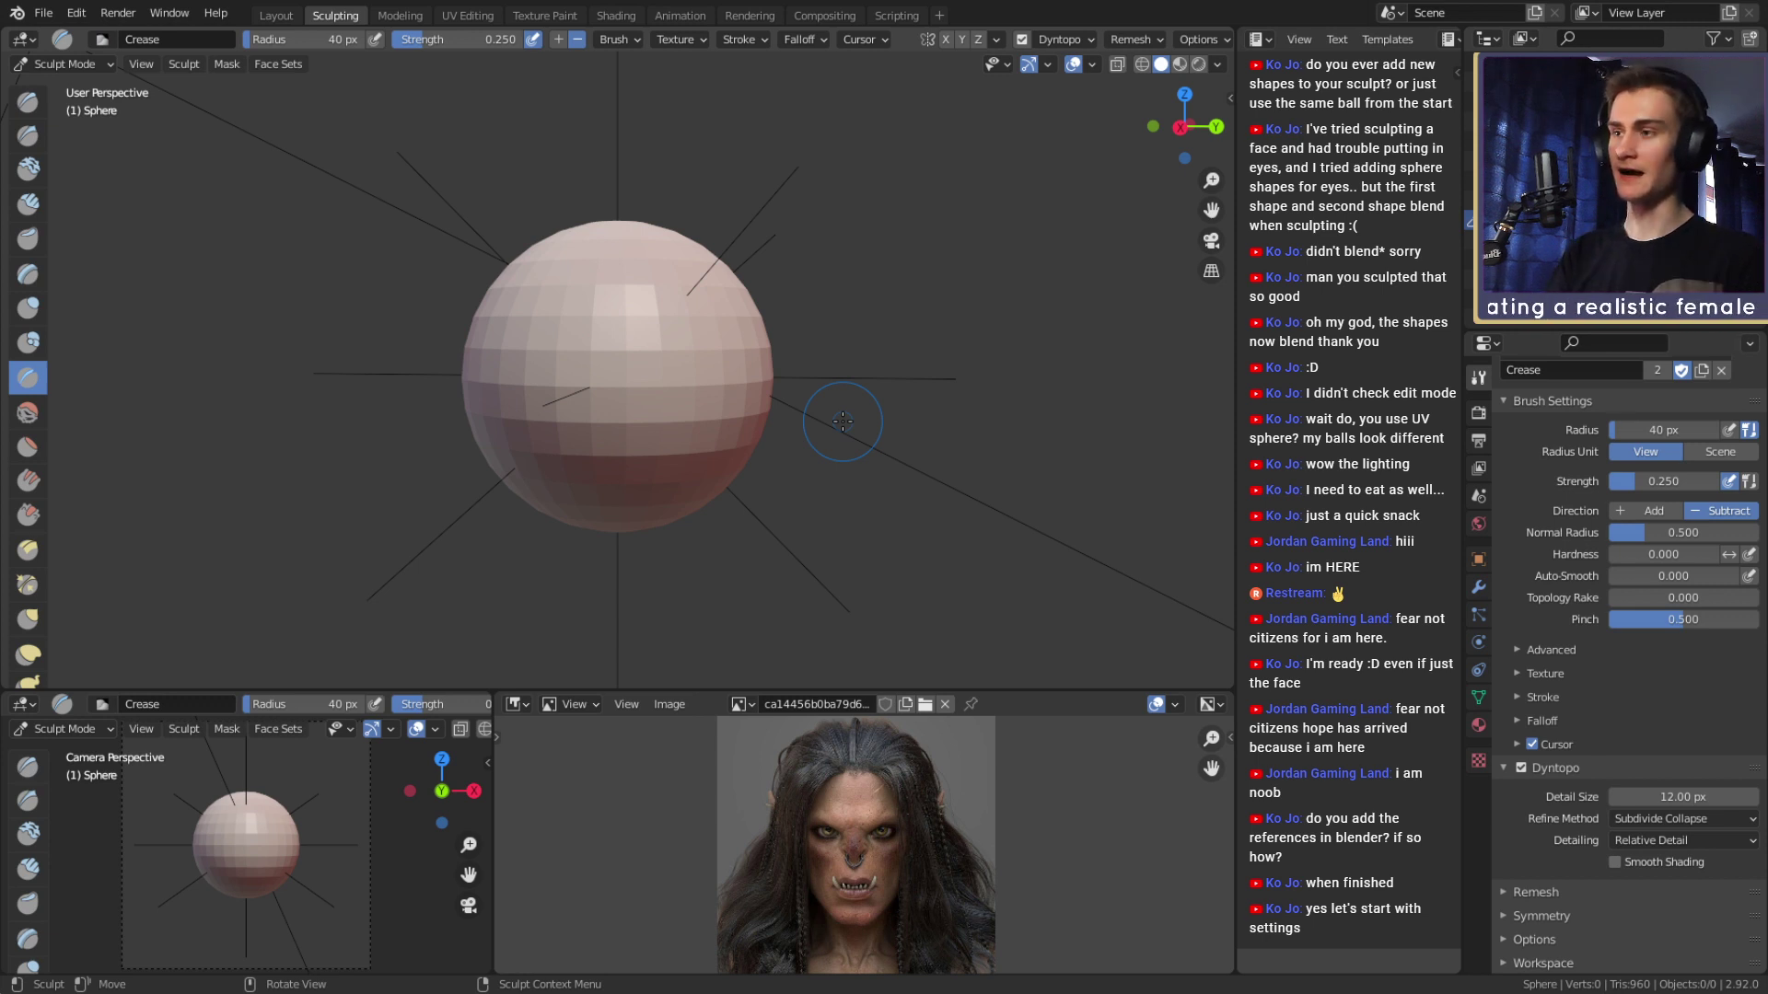
left_click(1641, 842)
left_click(1638, 885)
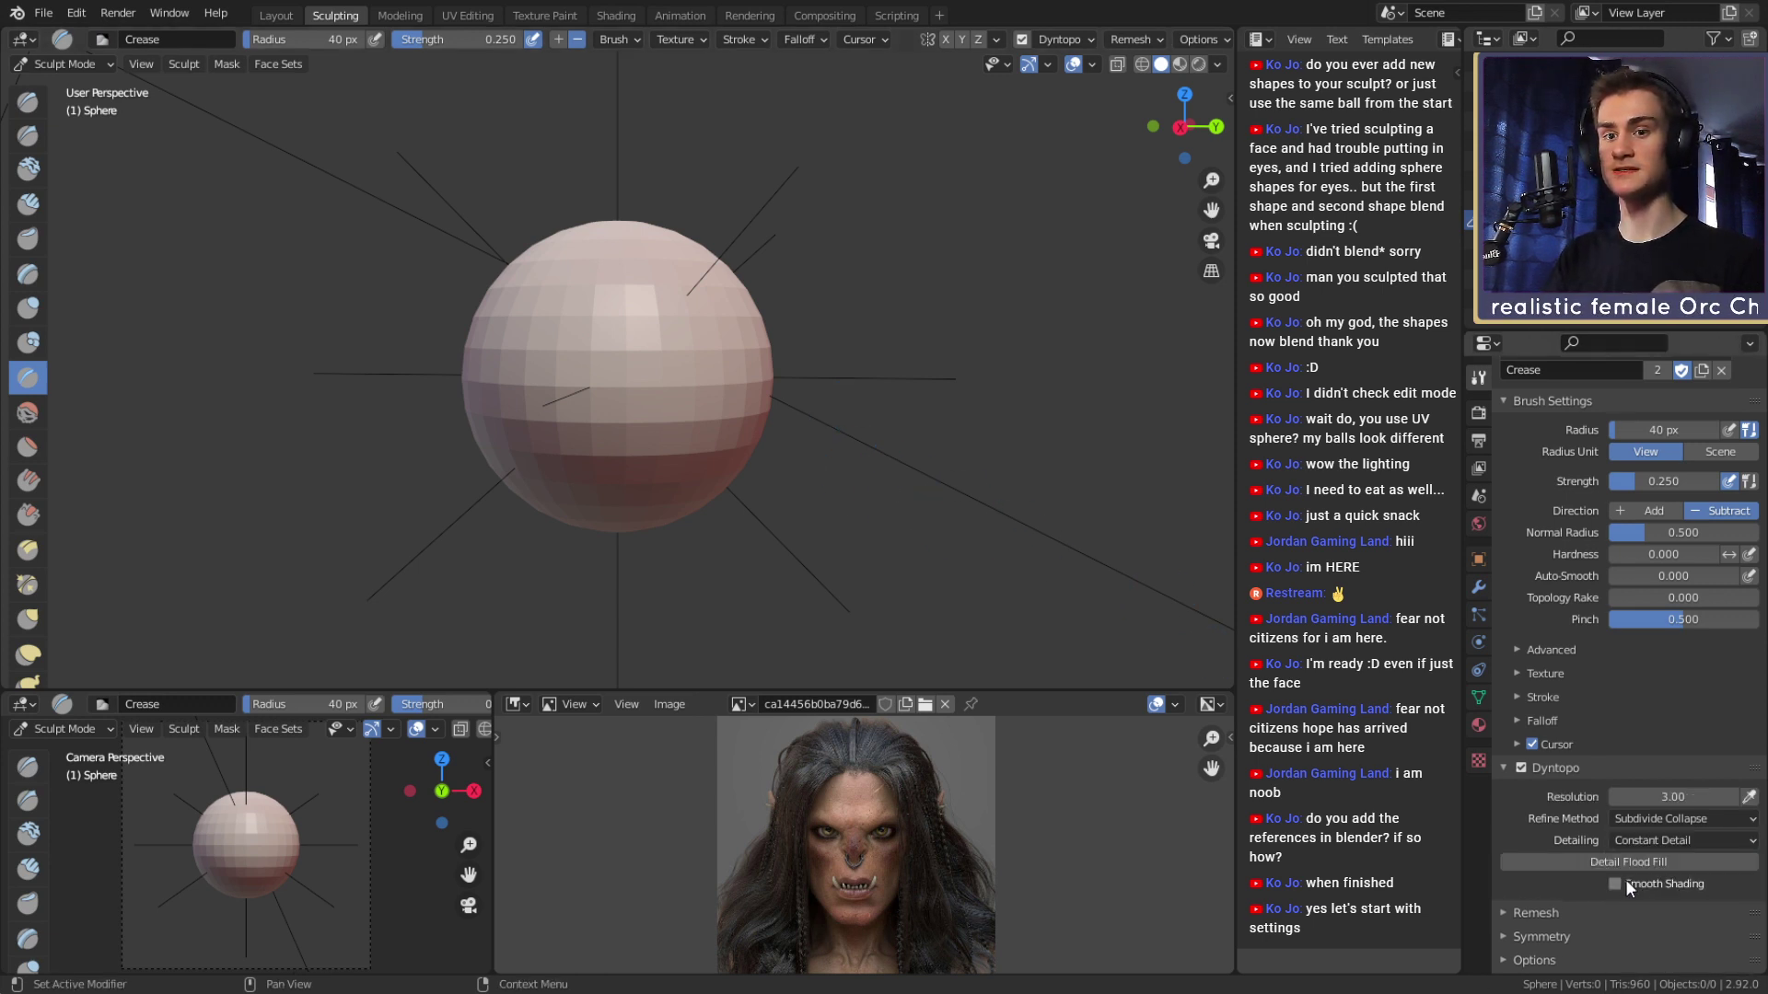
Reduce the Crease brush radius to 31 px over a smaller view of the sphere.
middle_click_drag(915, 474, 845, 408)
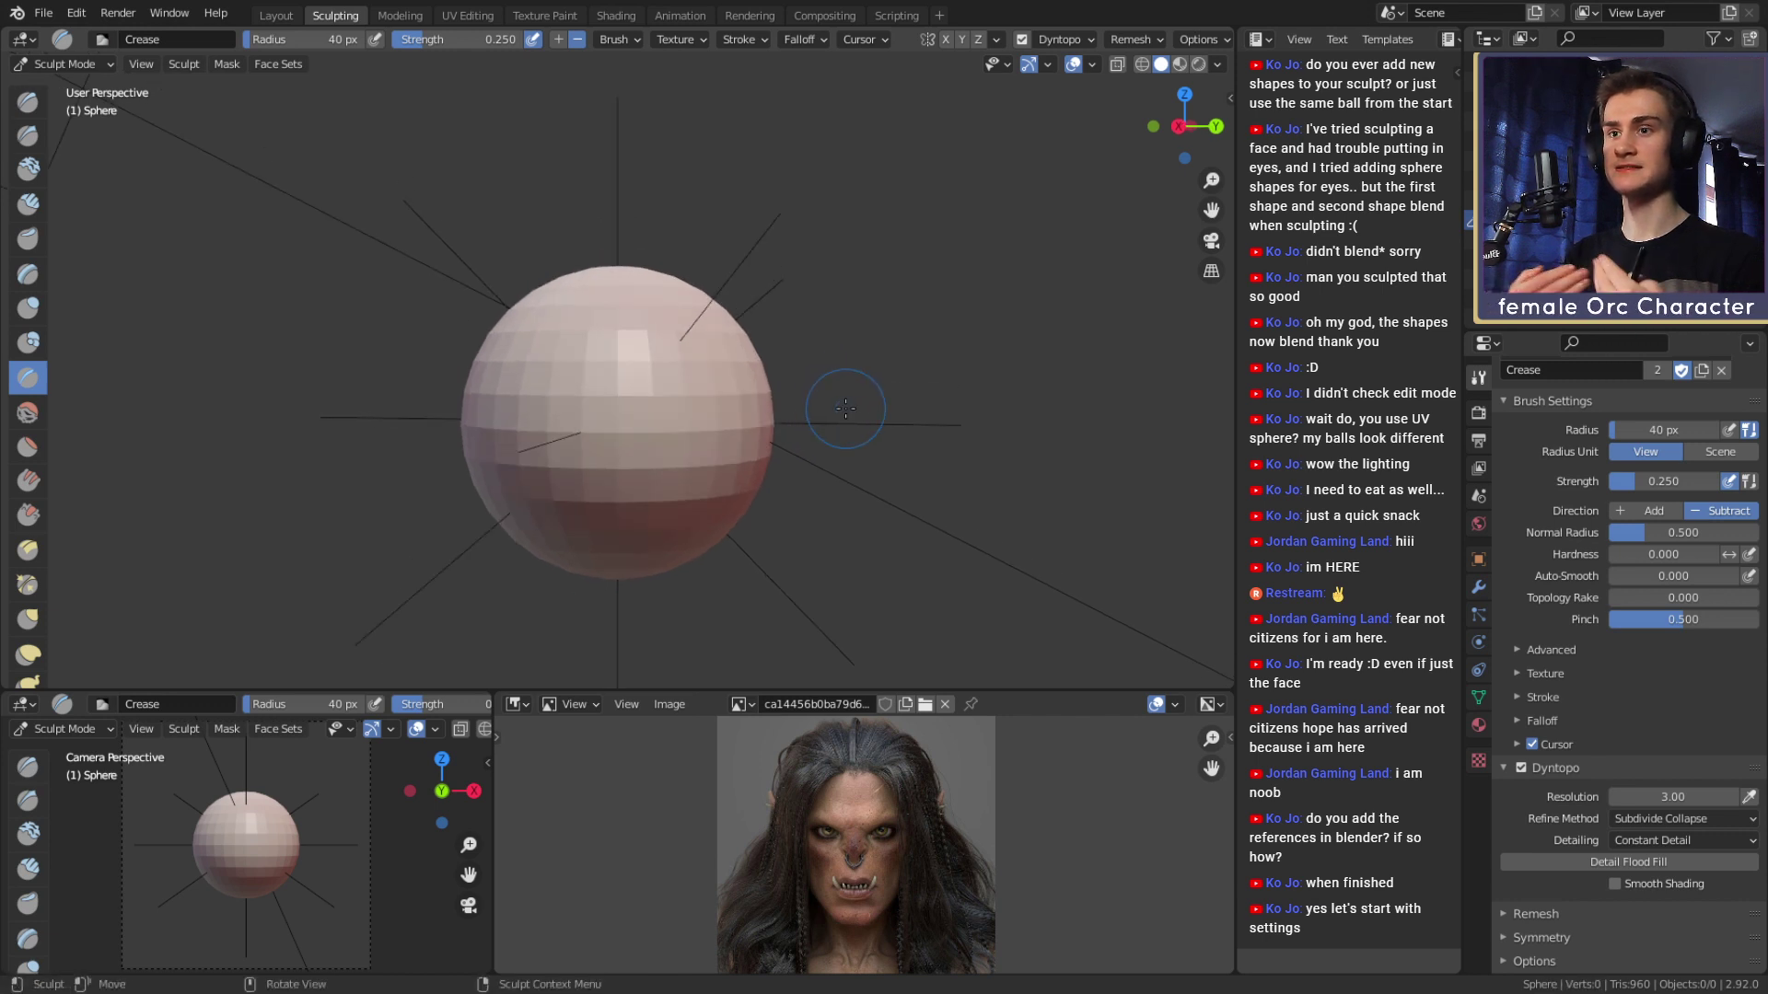
scroll(840, 501, "down", 4)
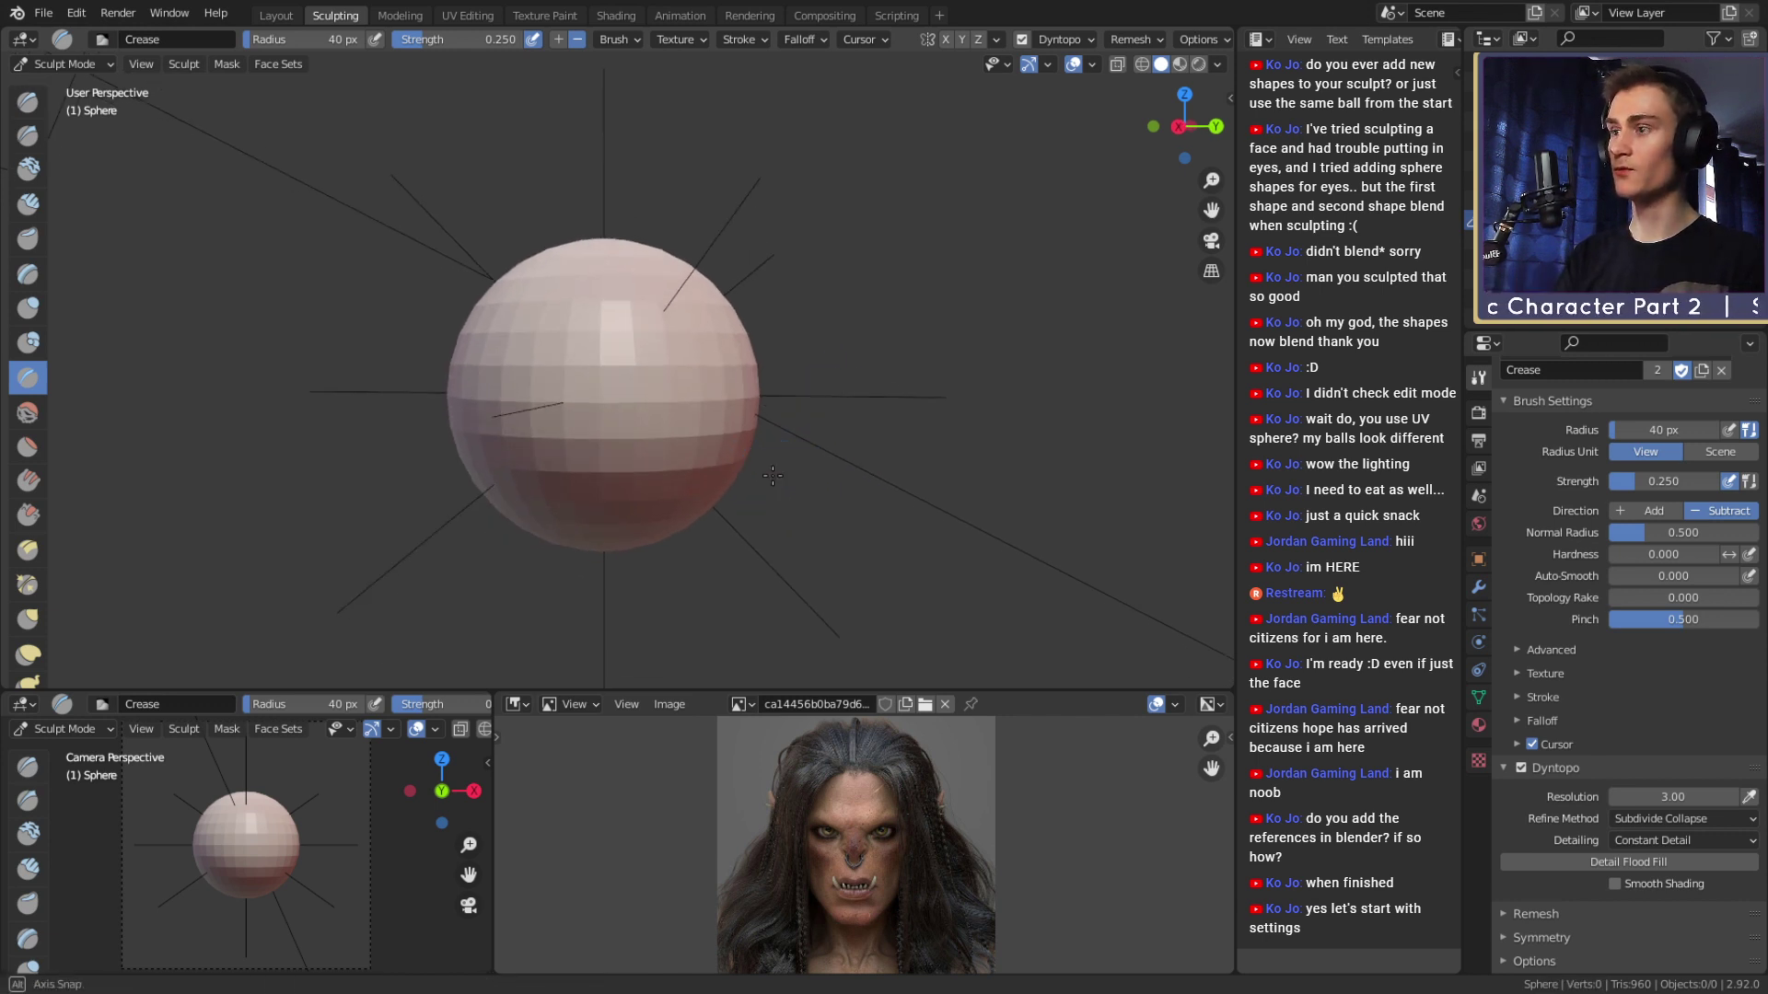
middle_click_drag(737, 423, 715, 404)
scroll(632, 383, "up", 3)
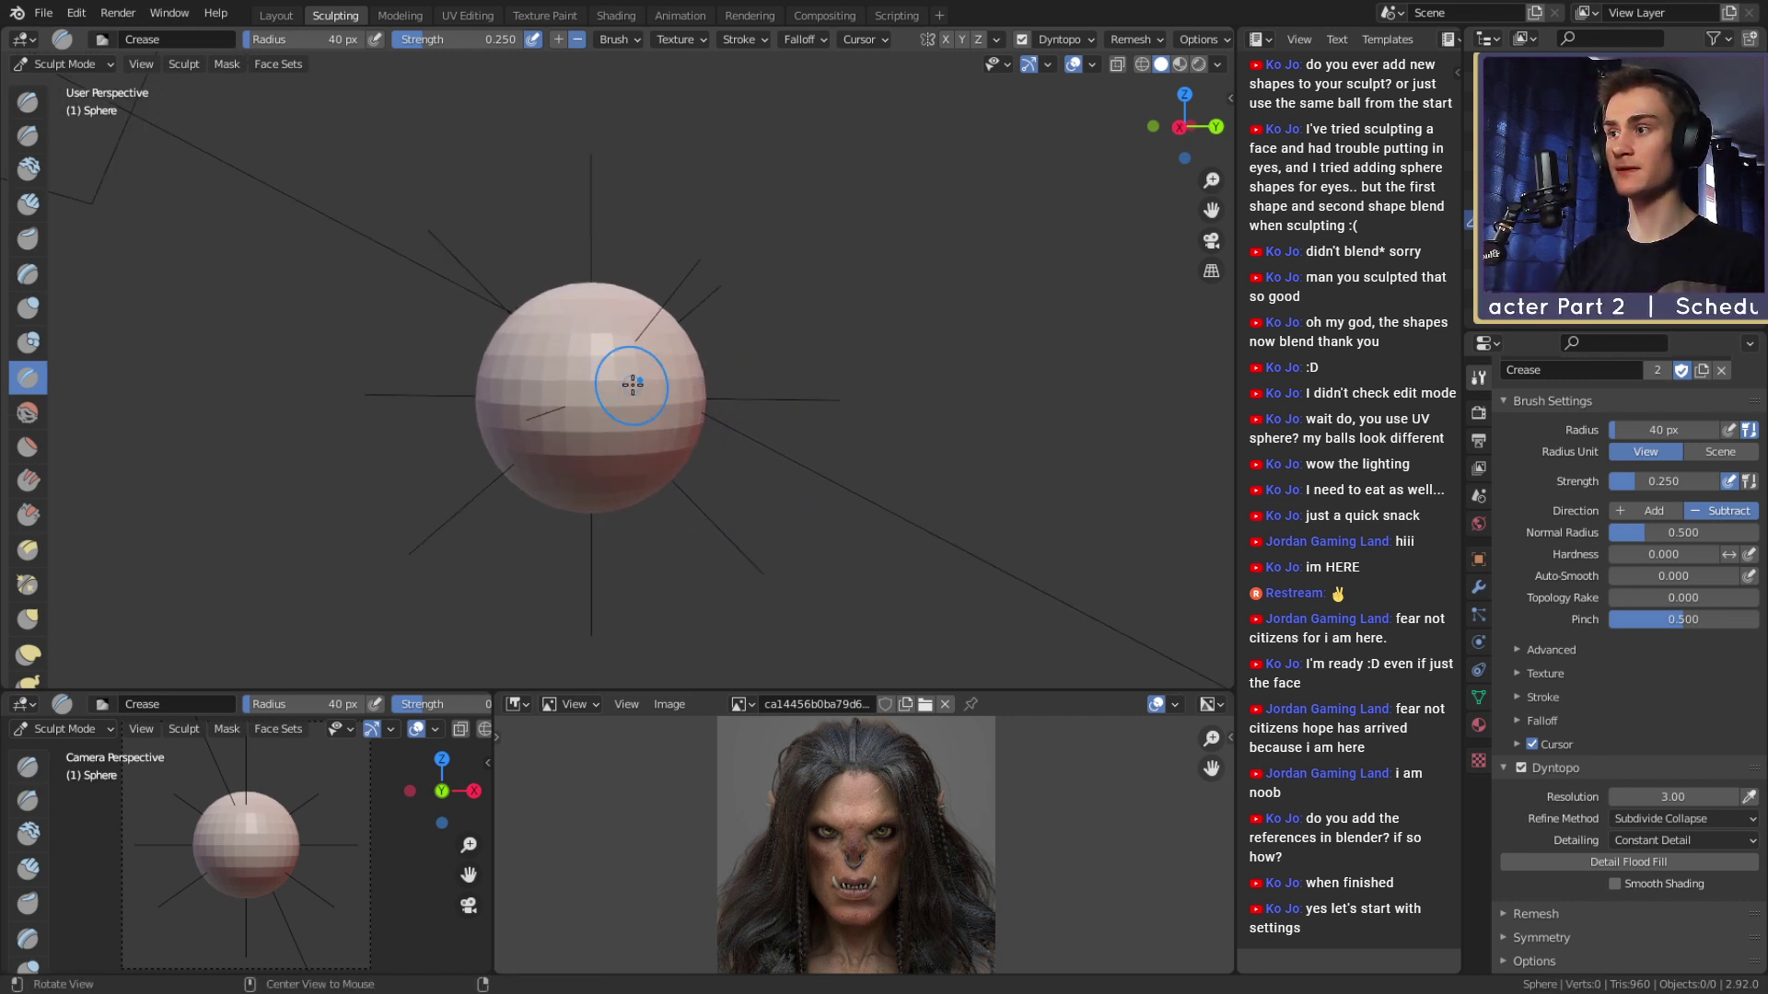
key("f")
left_click(612, 383)
scroll(612, 383, "down", 2)
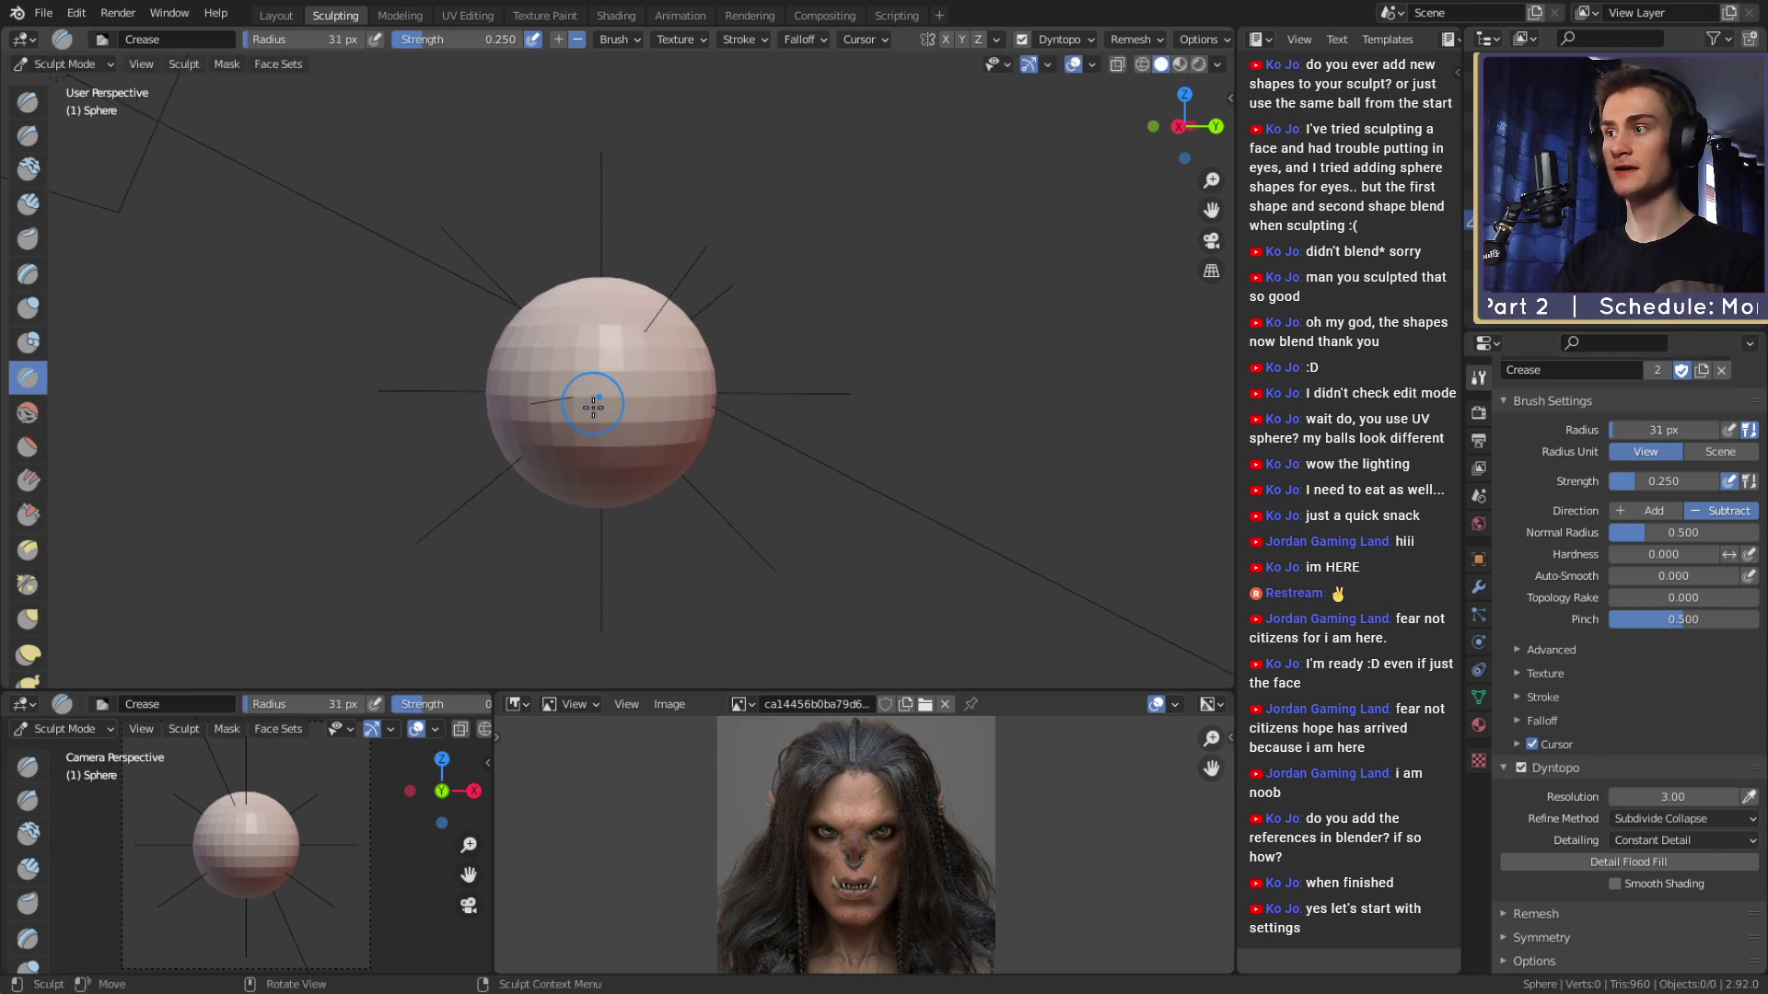
Set the Dyntopo resolution for Constant Detail to 20.
left_click(1668, 797)
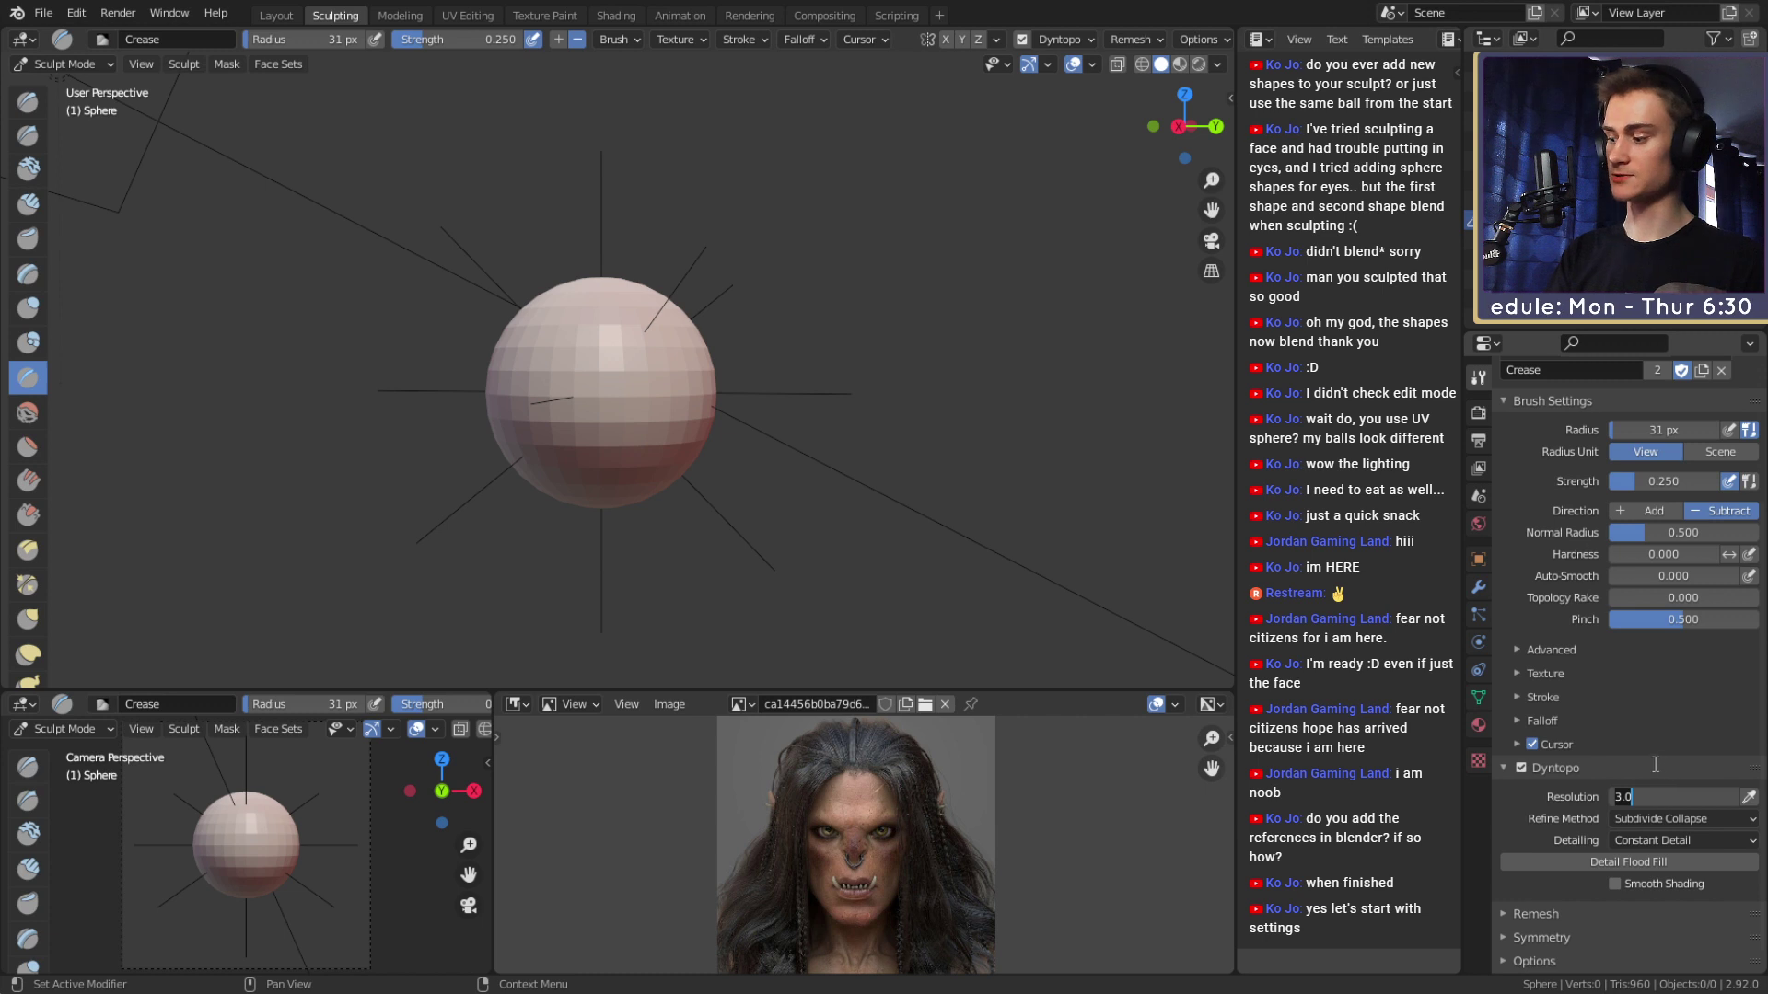
type("20")
key("Return")
Set the Crease brush radius to 37 px over a closer view of the sphere.
scroll(645, 396, "up", 2)
key("f")
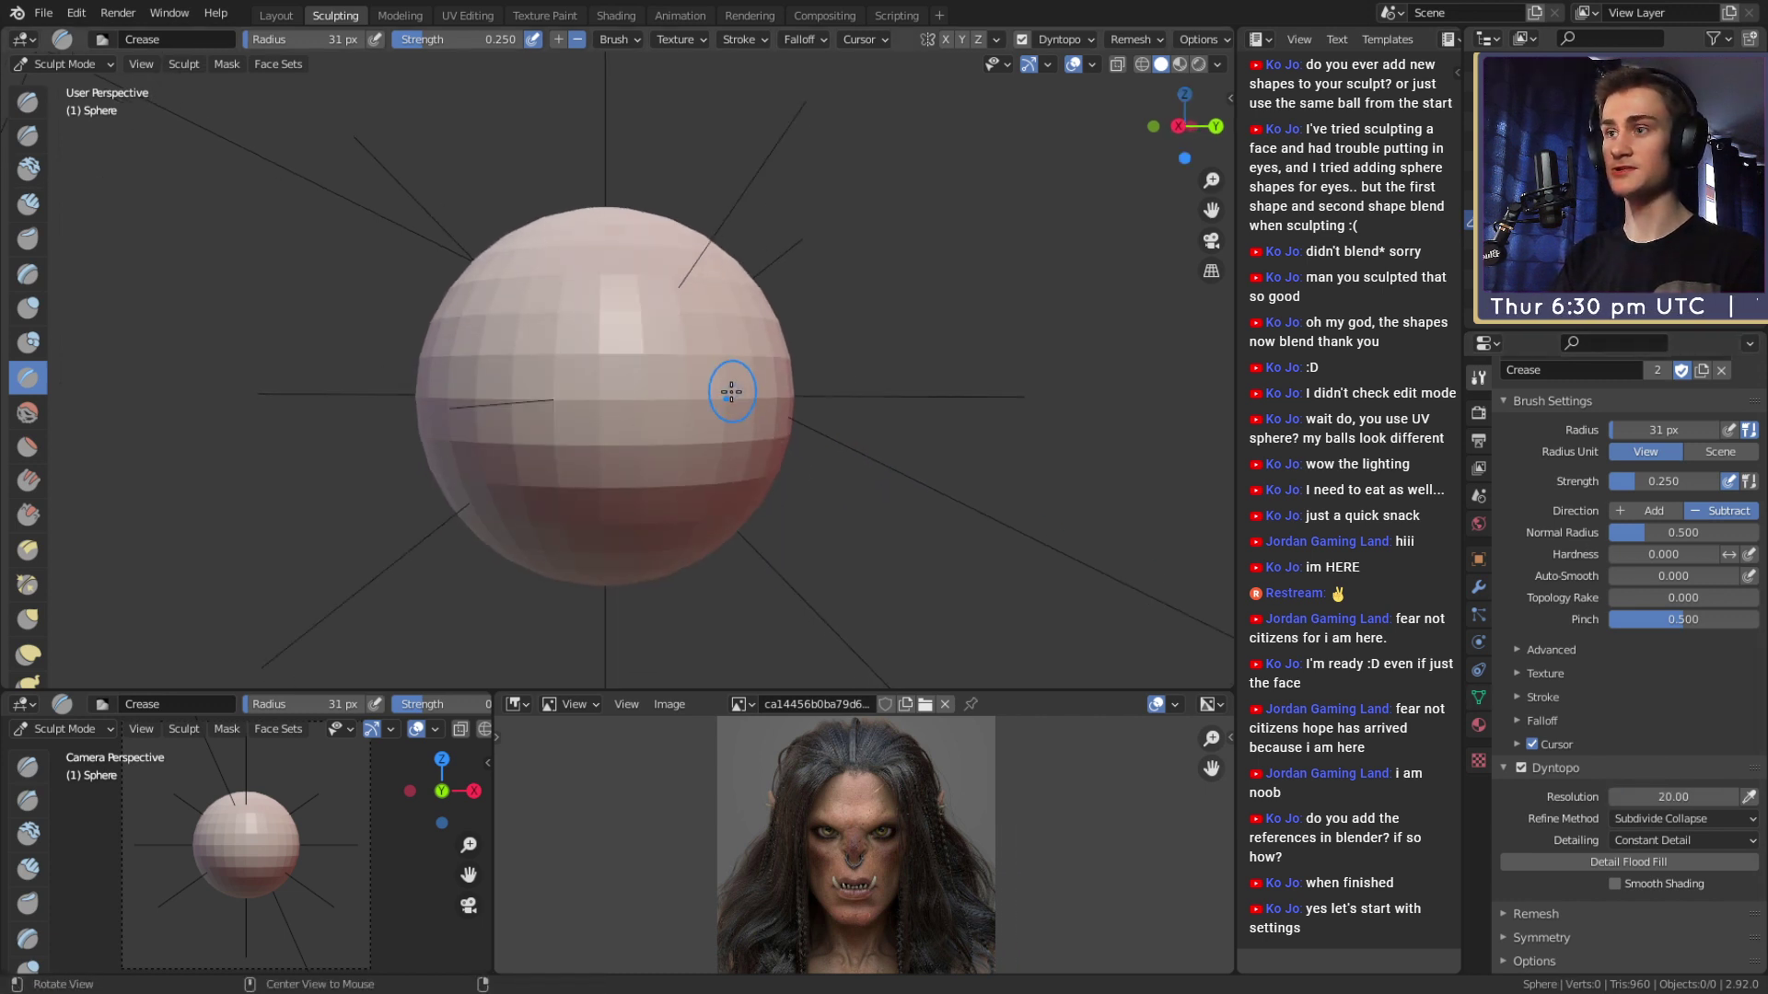
left_click(731, 395)
key("f")
left_click(612, 367)
middle_click_drag(613, 367, 605, 296)
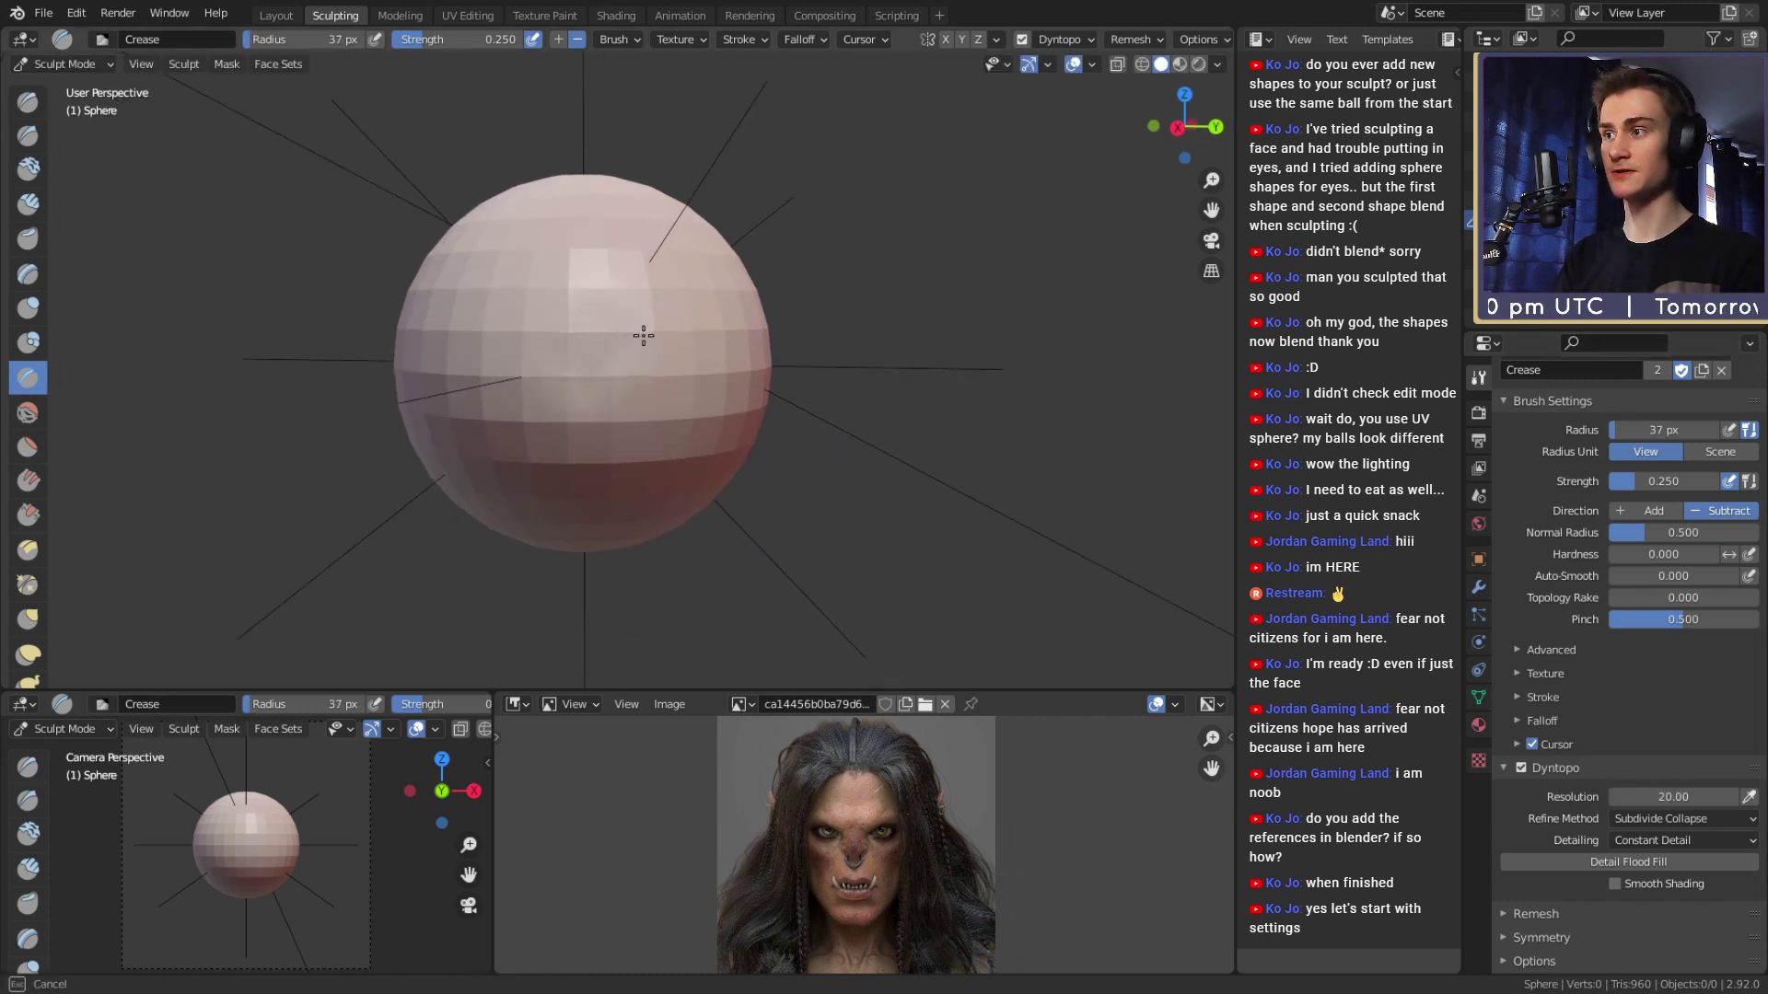
Switch to the Clay Strips brush, try strokes across the sphere's front at two zoom levels and undo them.
key("c")
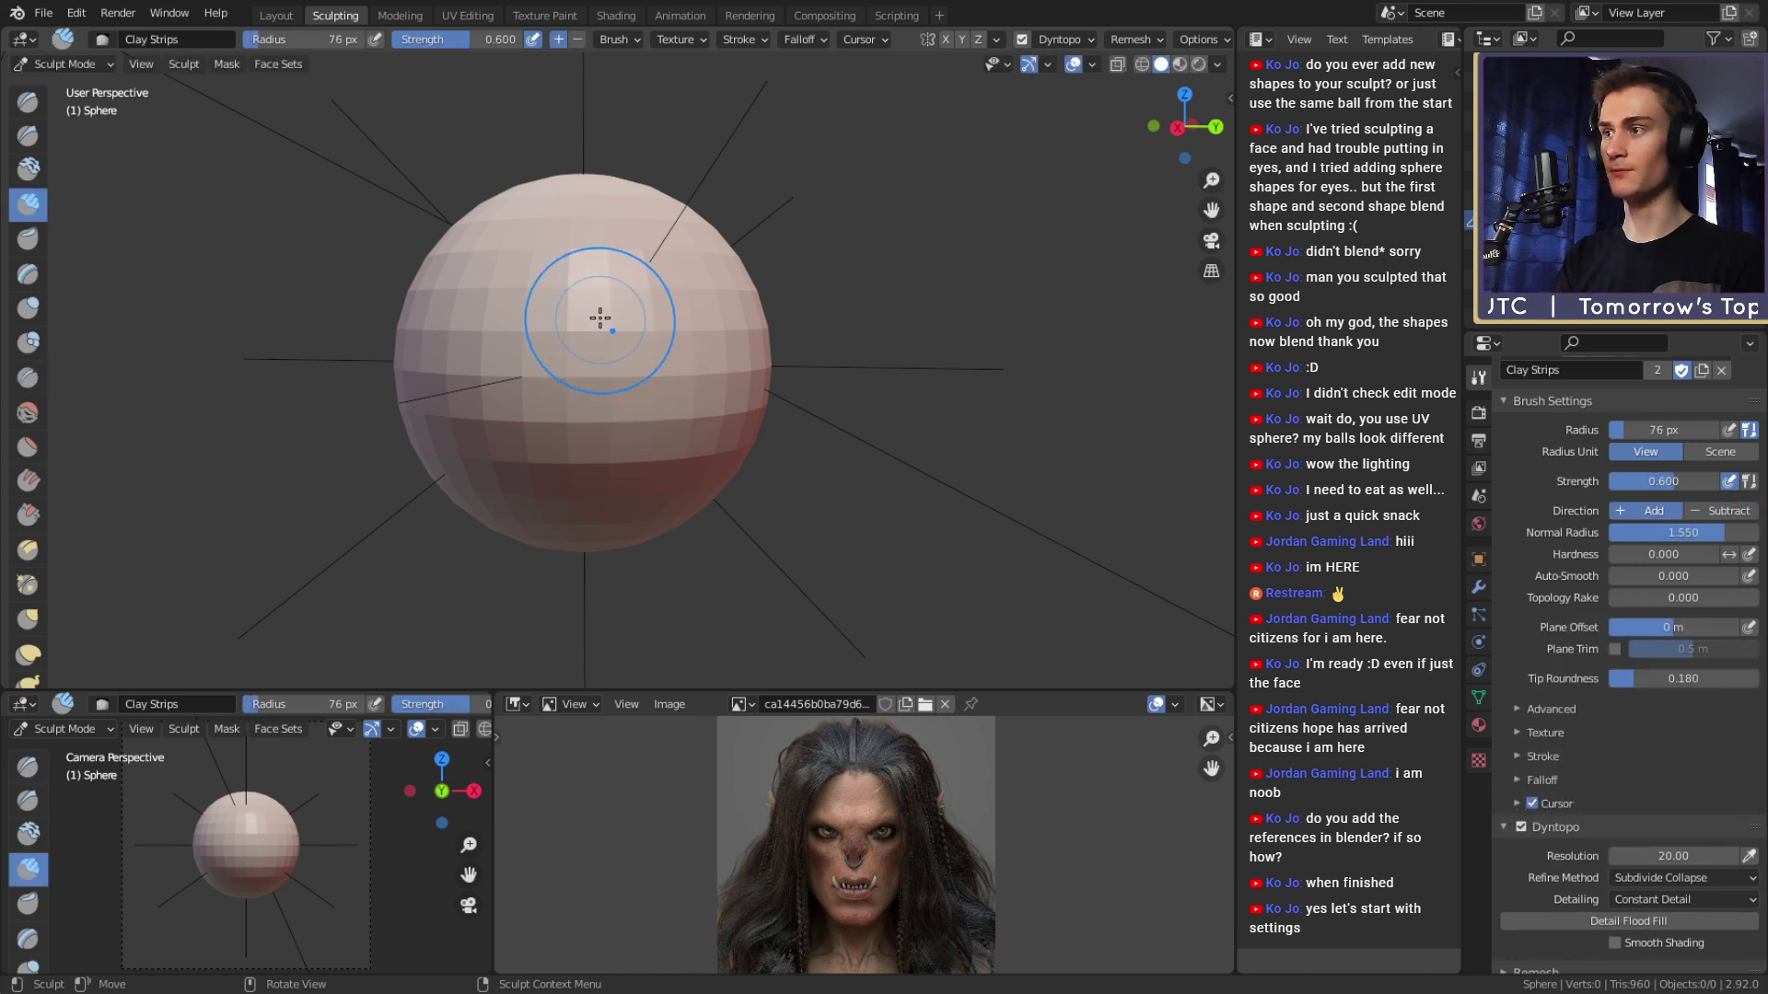
mouse_move(600, 317)
left_mouse_down()
mouse_move(589, 405)
mouse_move(592, 355)
mouse_move(688, 394)
left_mouse_up()
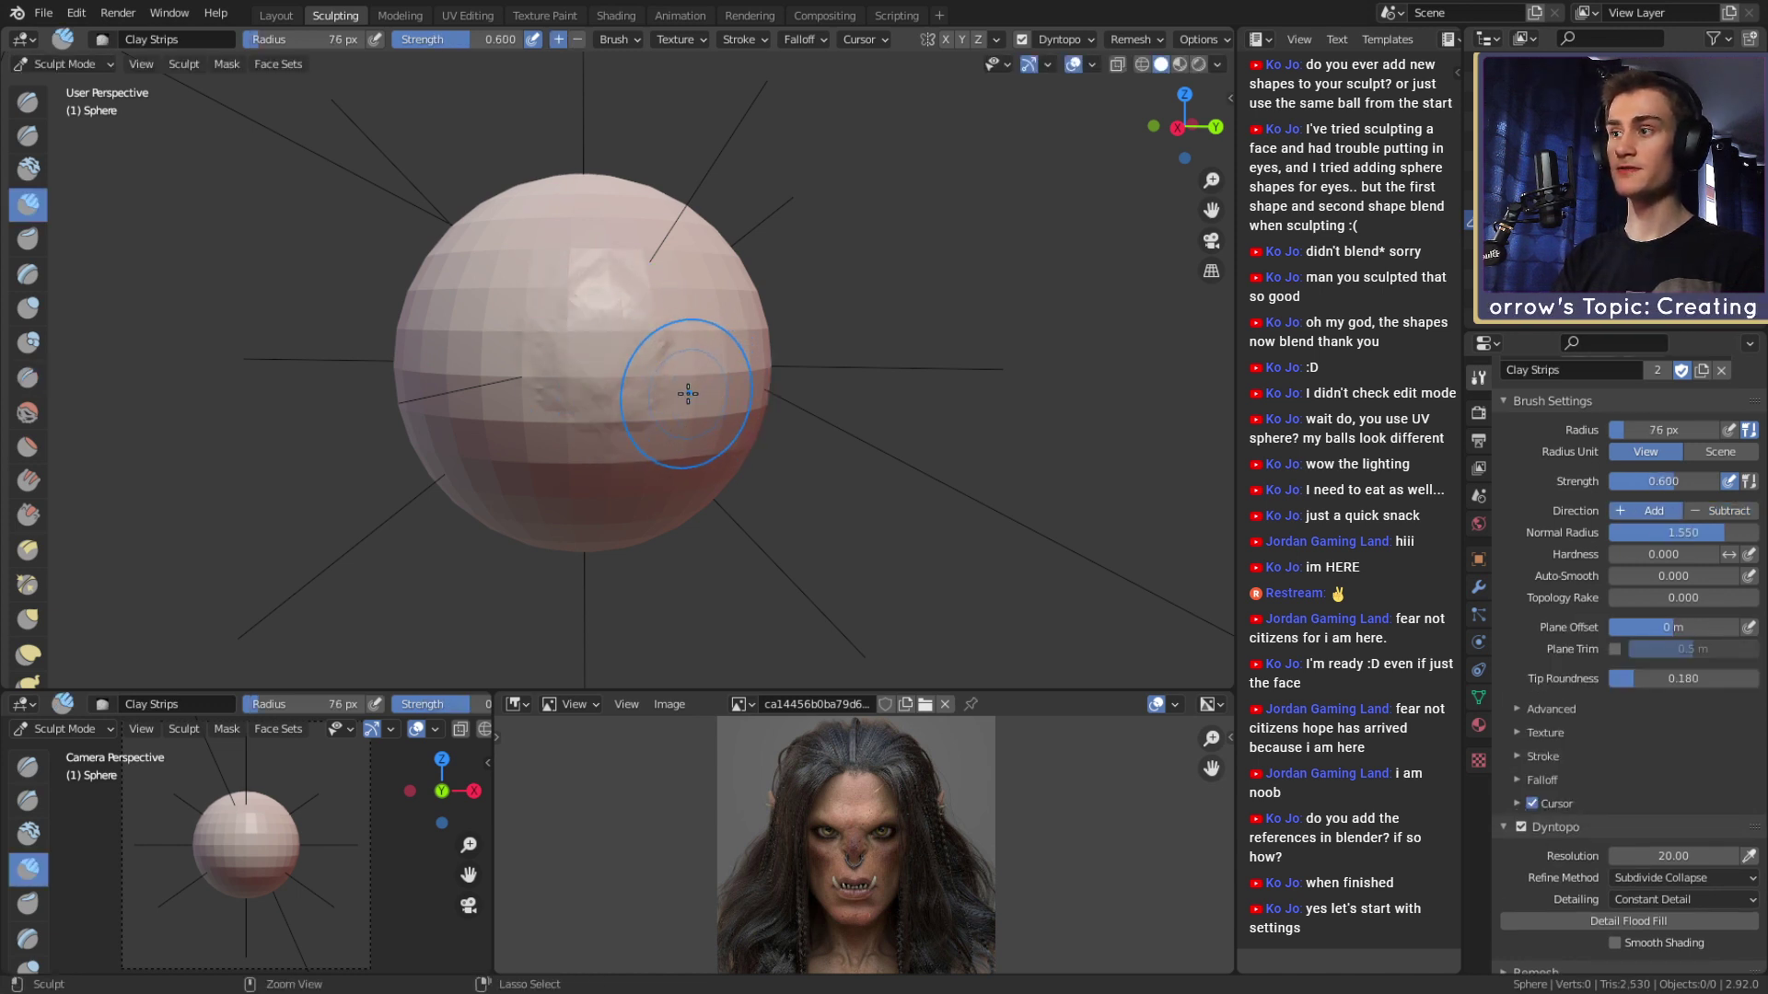
key("ctrl+z")
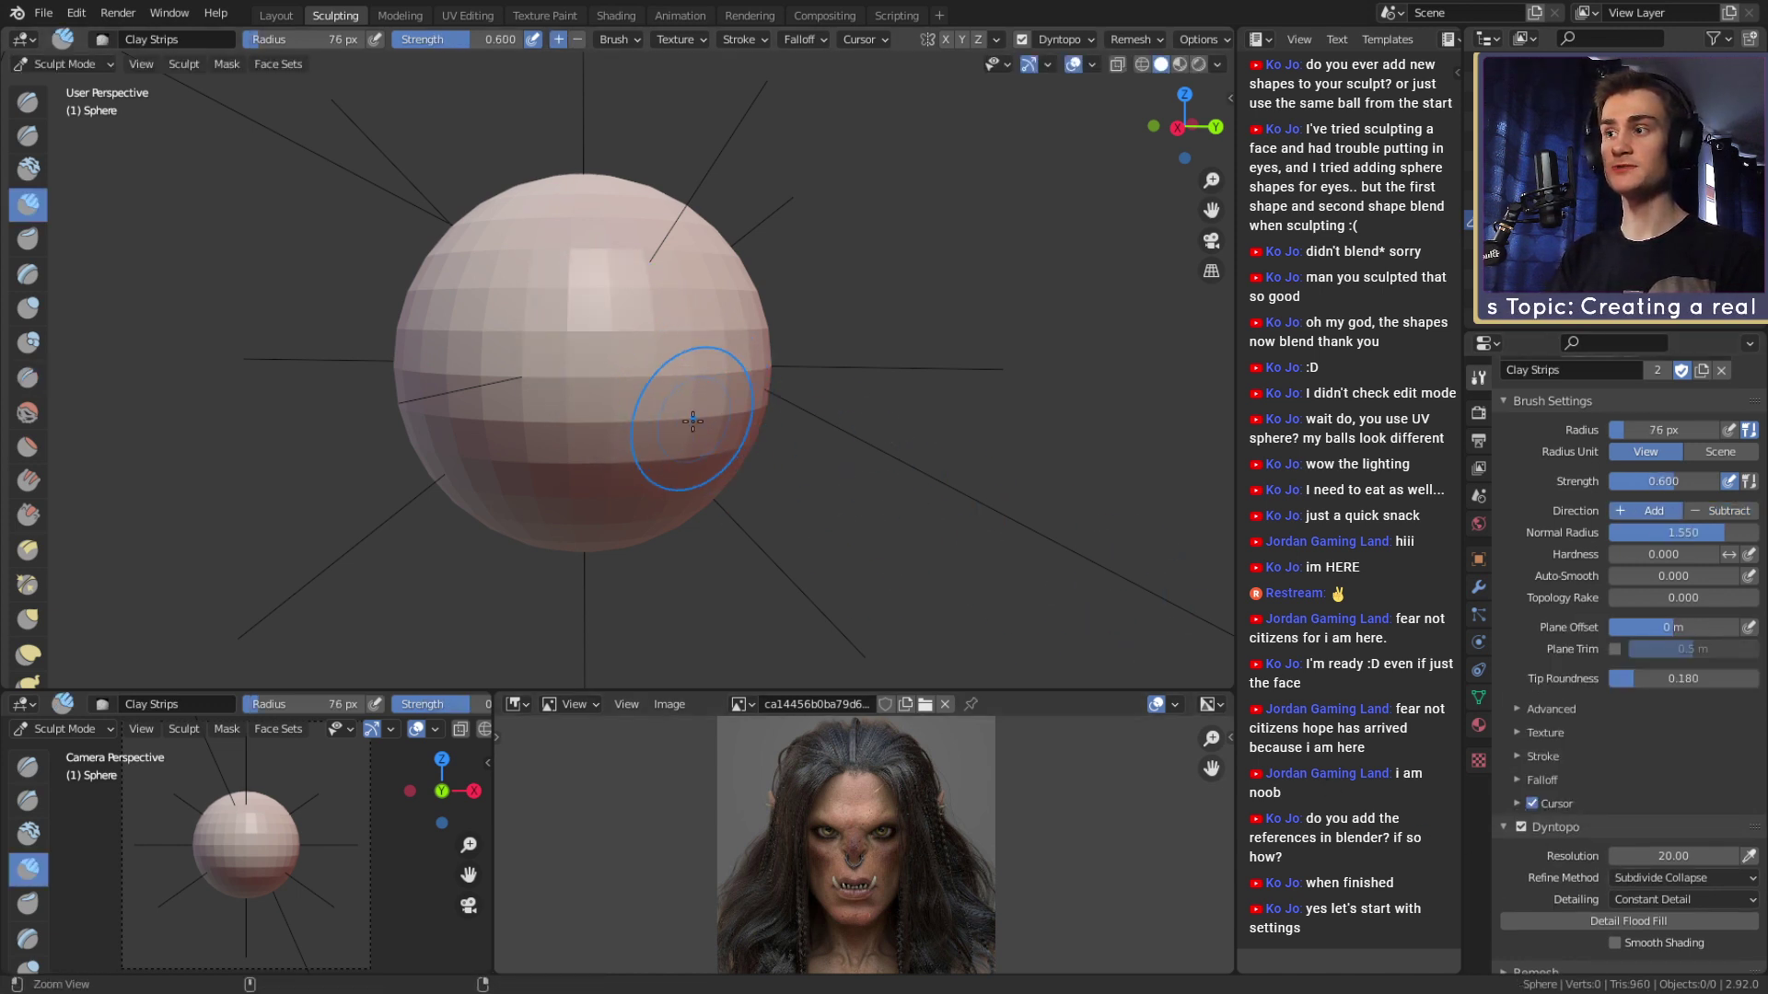
scroll(692, 421, "up", 6)
mouse_move(647, 339)
left_mouse_down()
mouse_move(585, 419)
mouse_move(734, 324)
mouse_move(564, 236)
left_mouse_up()
key("ctrl+z")
scroll(813, 435, "down", 6)
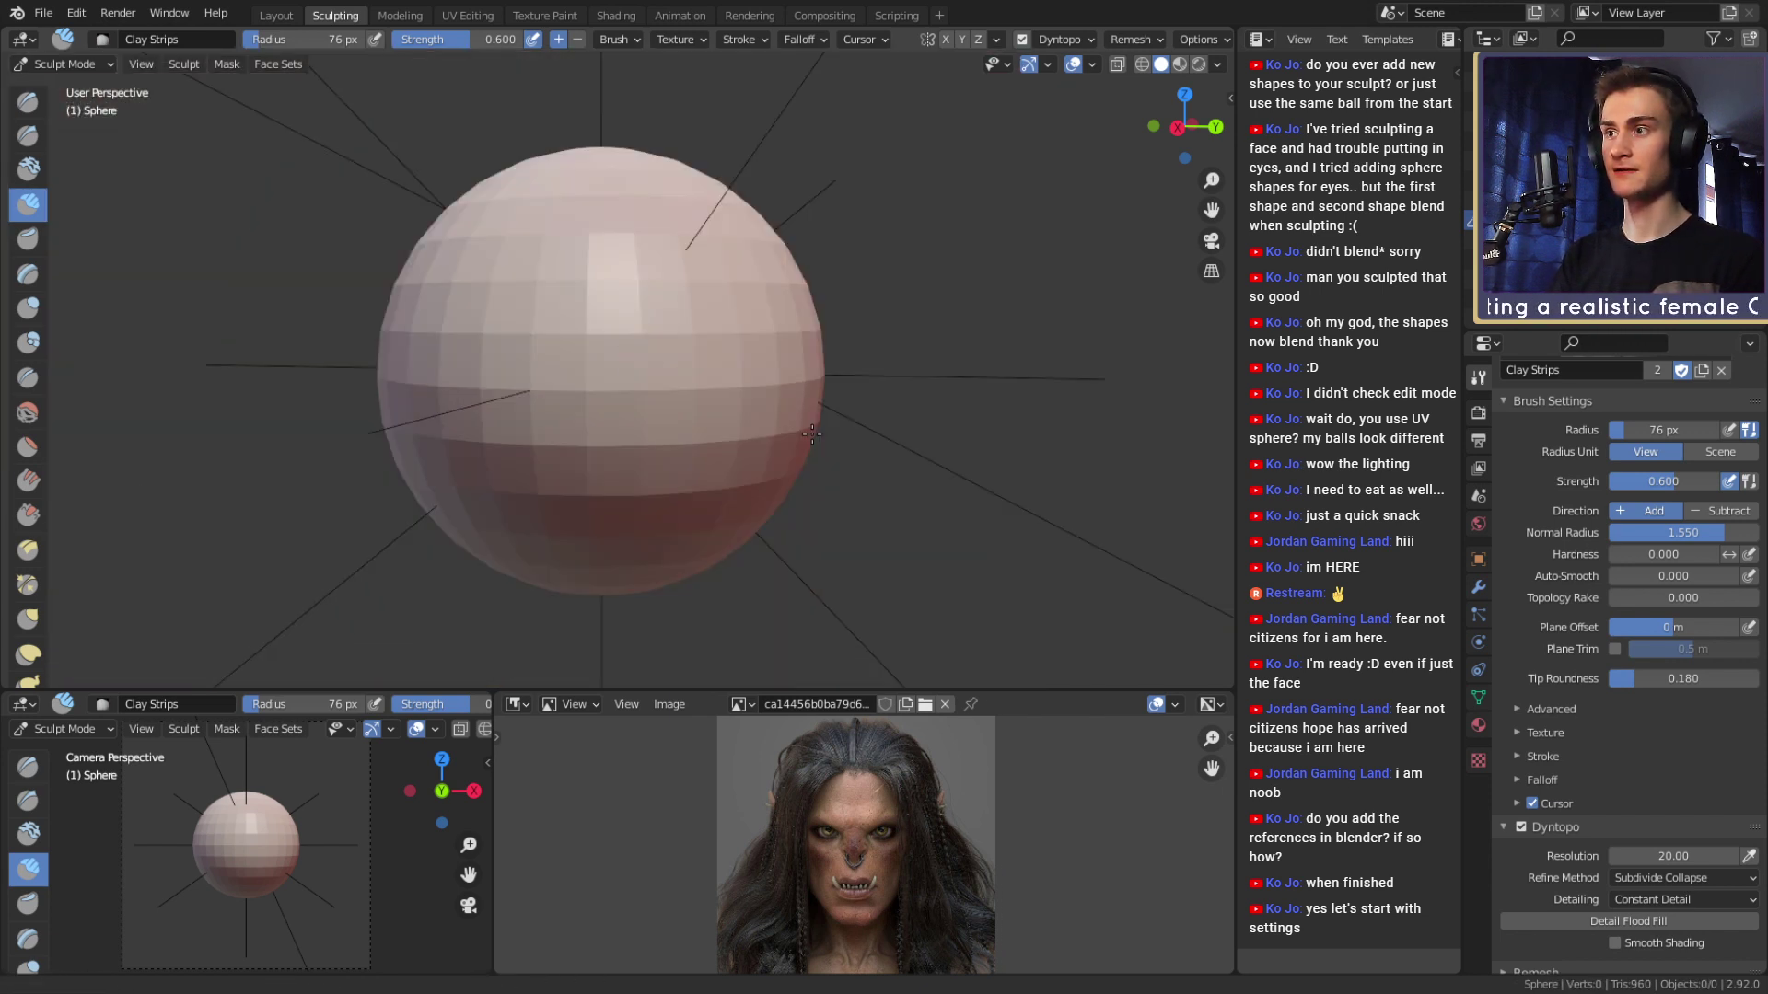
Reduce the Clay Strips radius to 17 px, try a short stroke on the sphere's front and undo it.
scroll(812, 434, "down", 4)
key("f")
left_click(607, 368)
left_click_drag(592, 359, 637, 348)
key("ctrl+z")
scroll(761, 322, "up", 4)
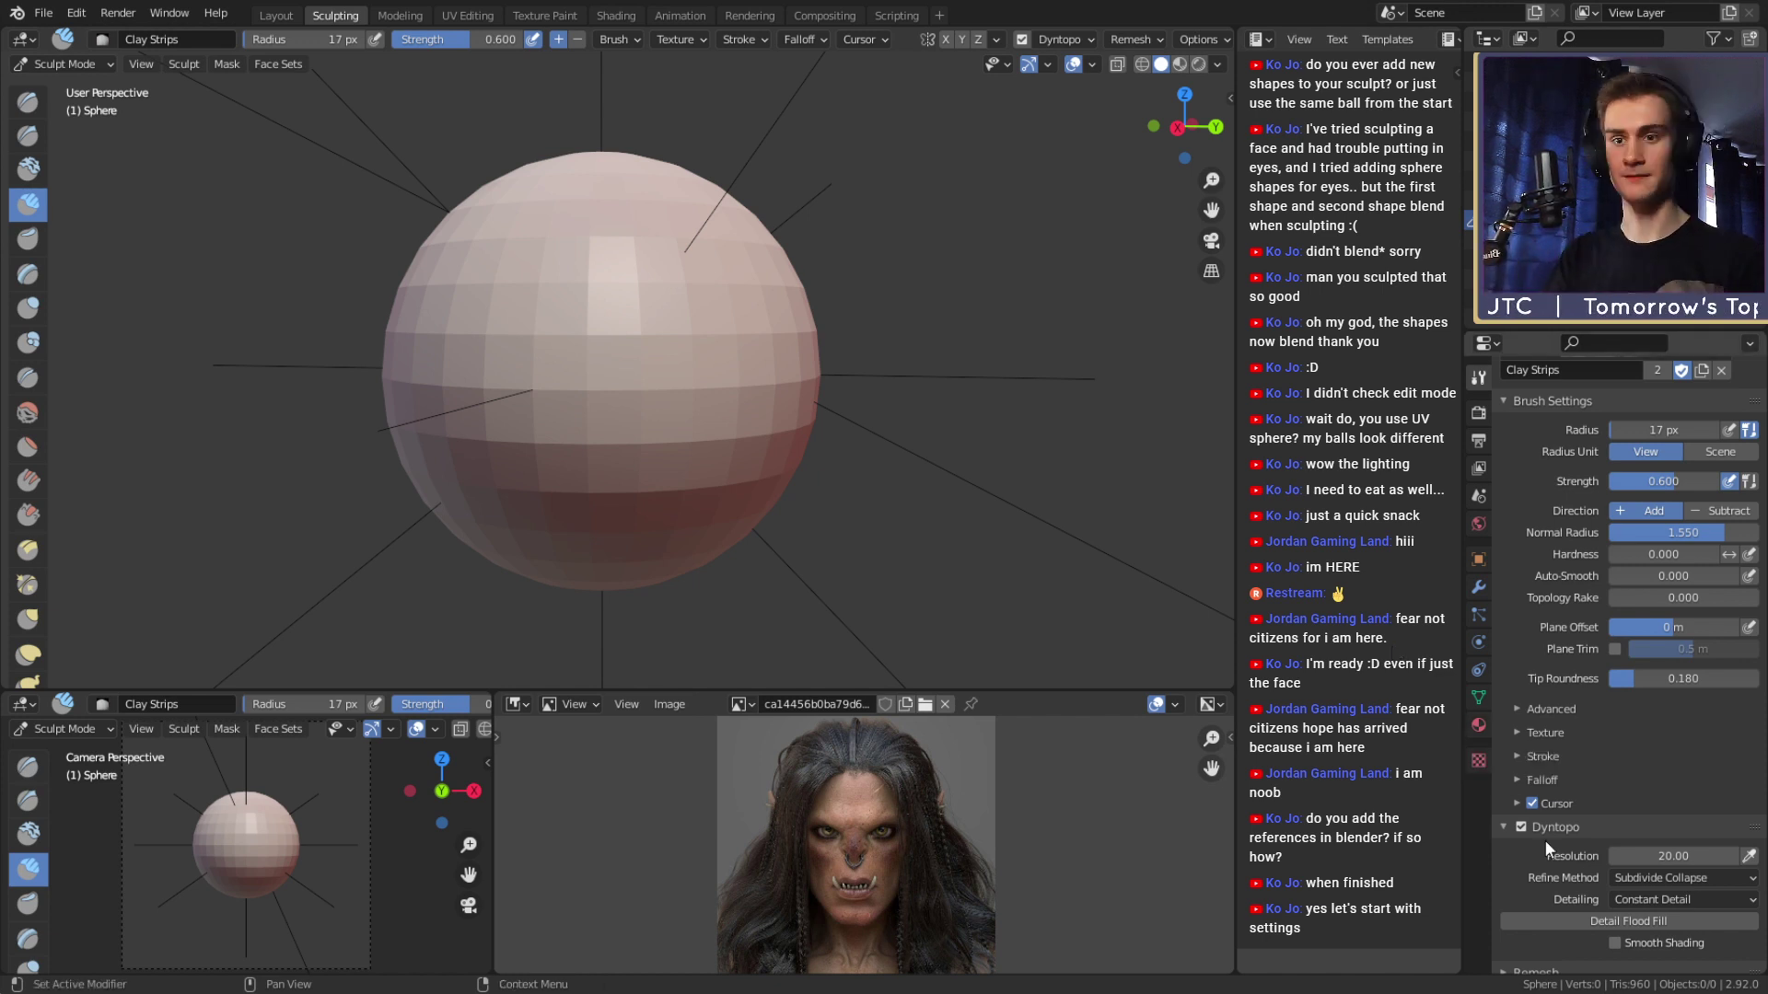
Expand the Symmetry settings below the Dyntopo and Remesh sections.
scroll(1560, 892, "down", 1)
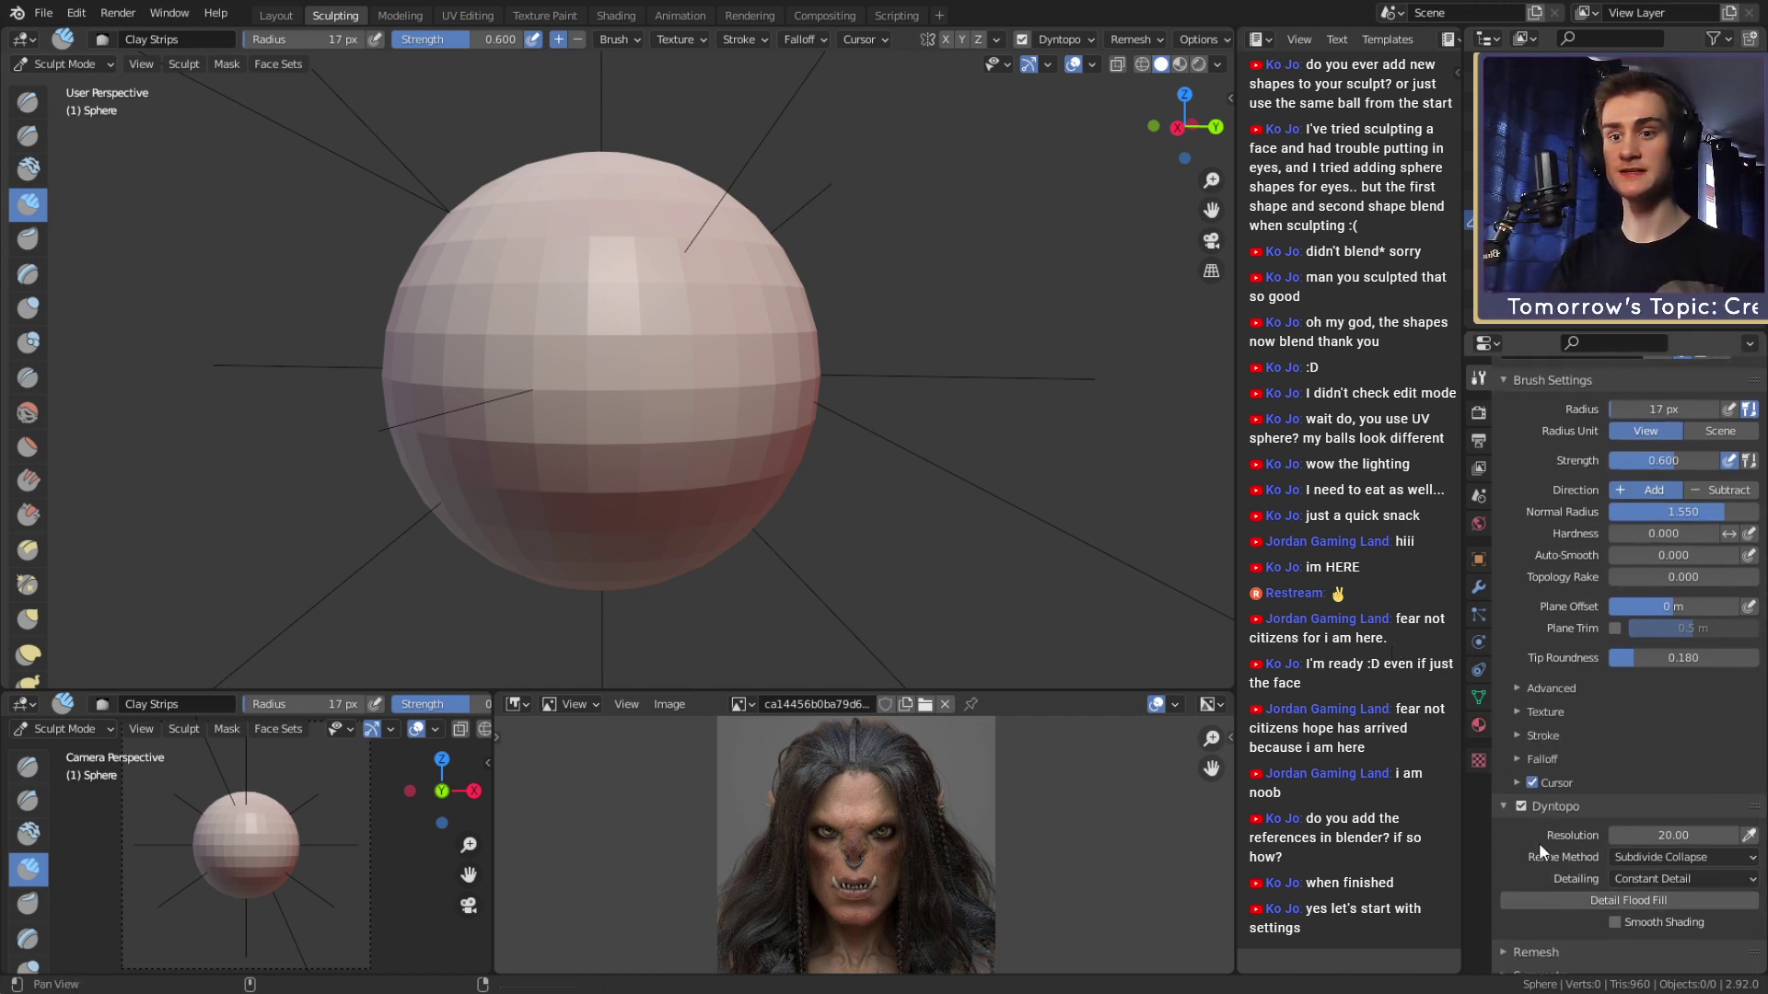
scroll(1542, 875, "up", 2)
scroll(1541, 879, "down", 4)
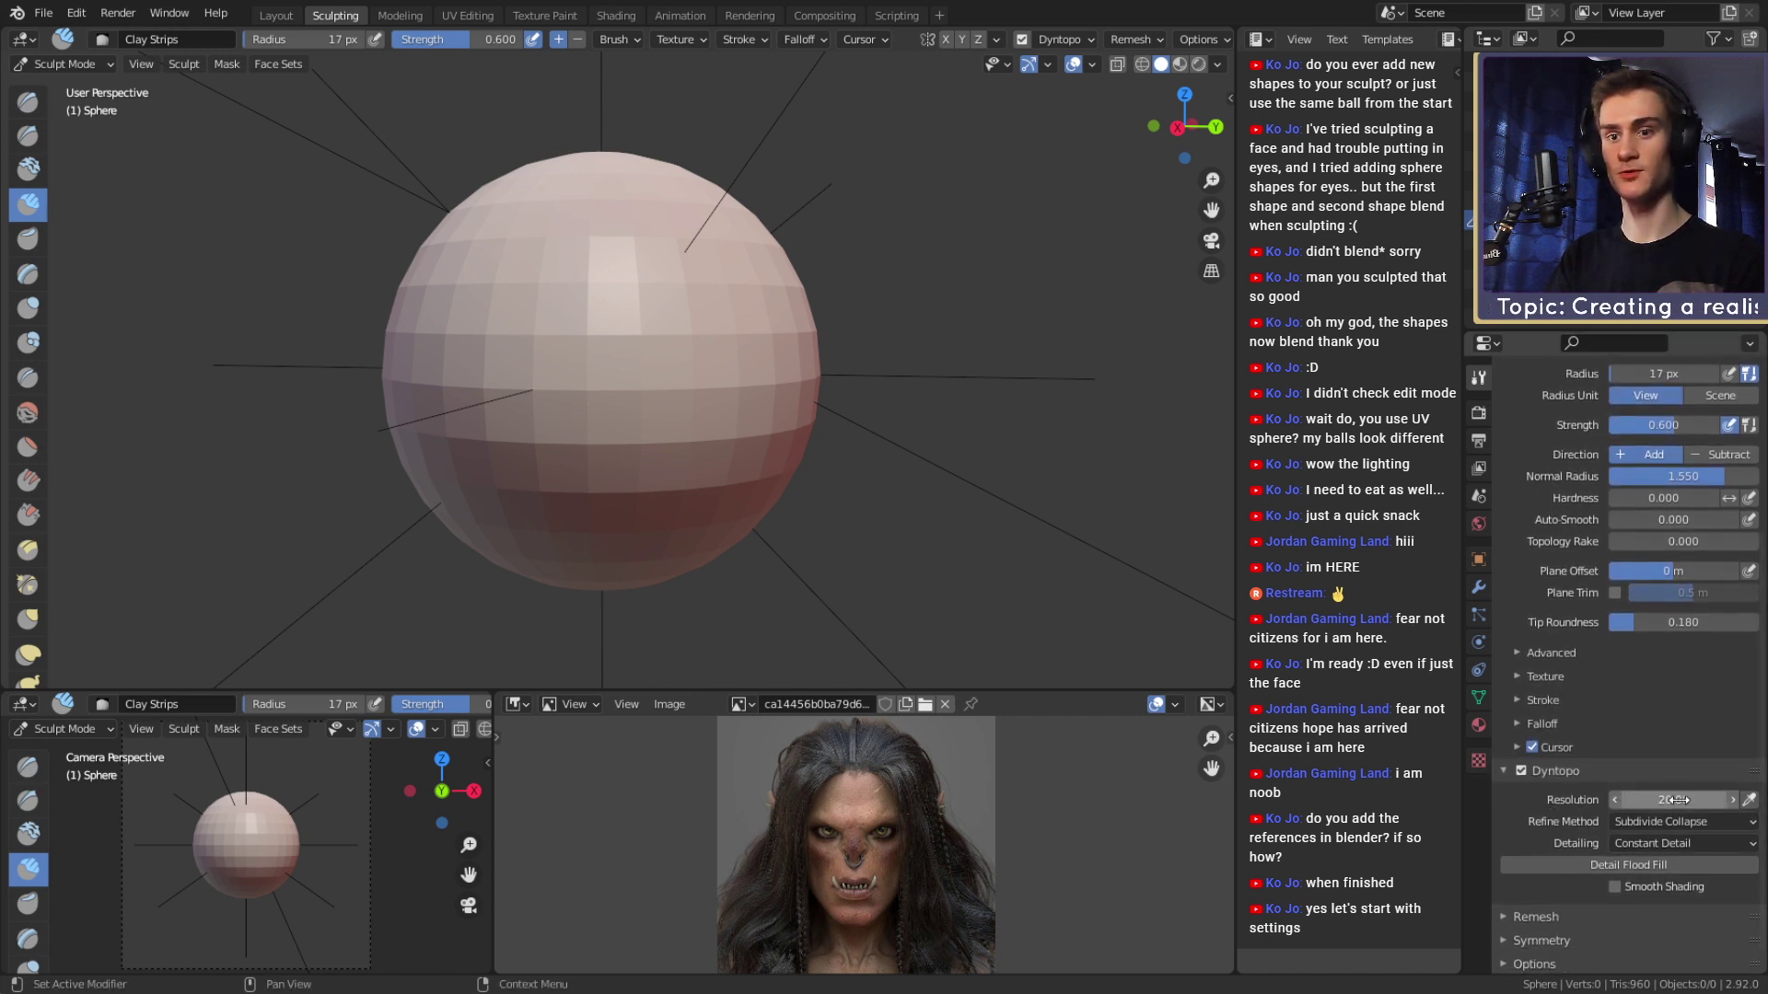
scroll(1602, 794, "down", 1)
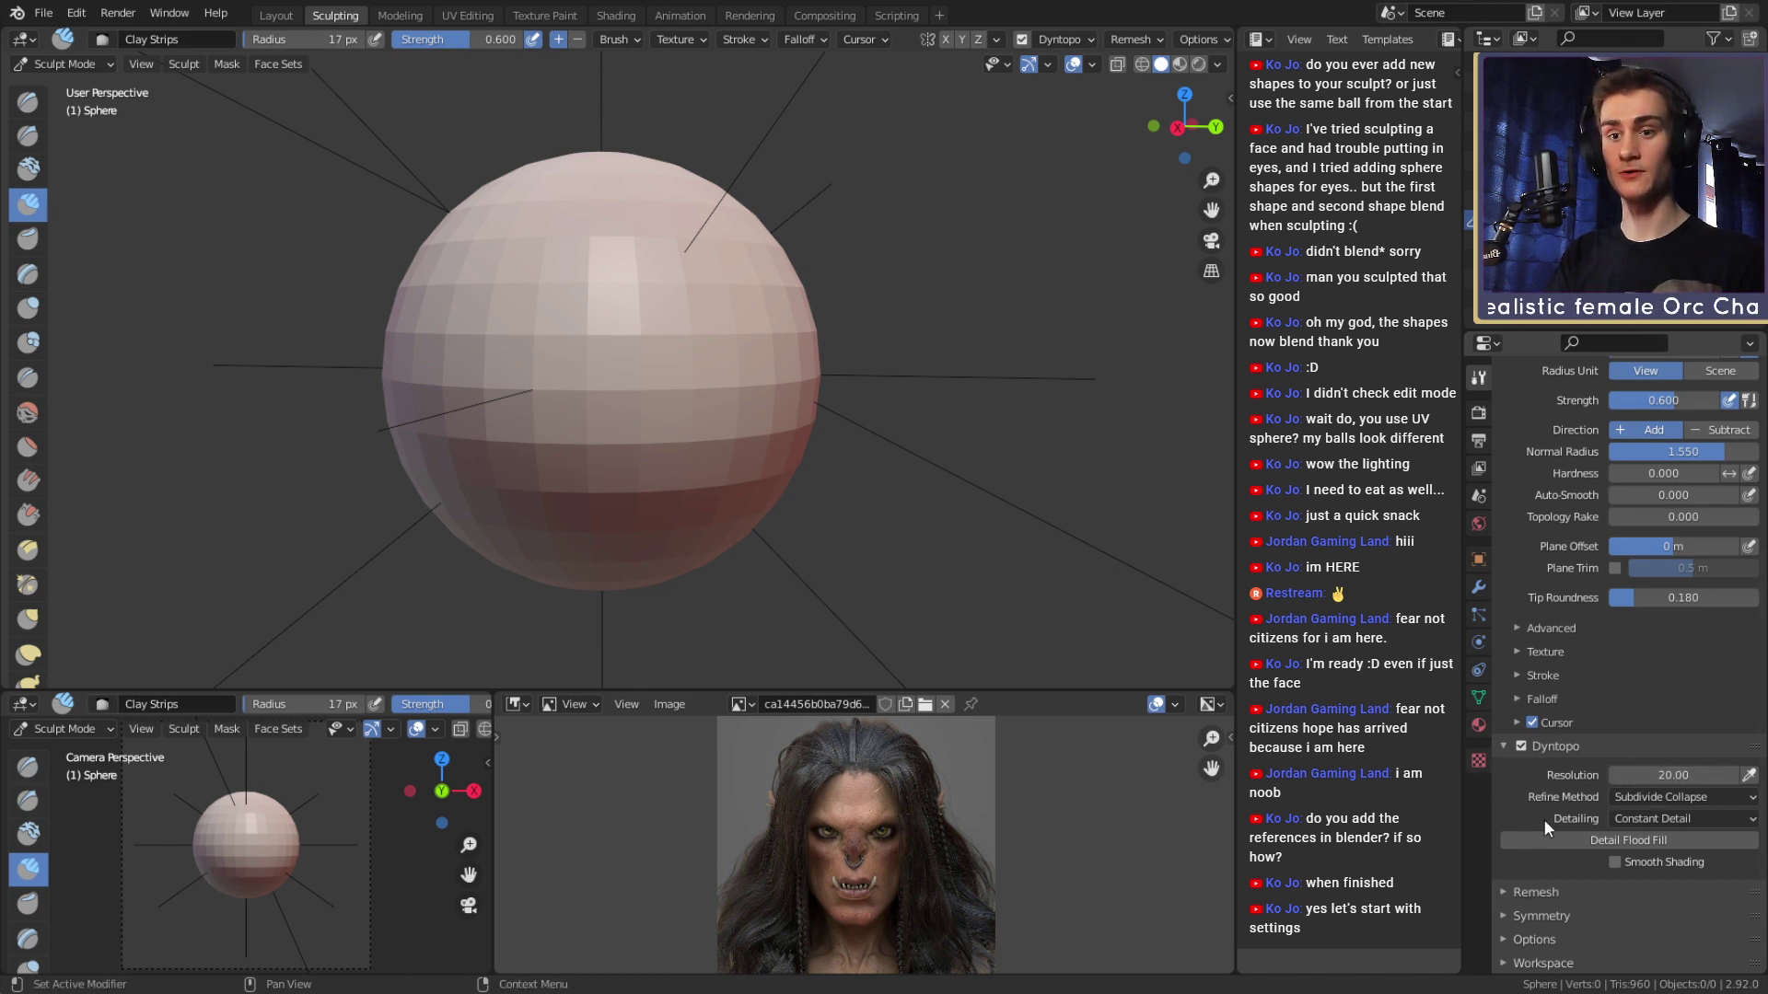
left_click(1497, 912)
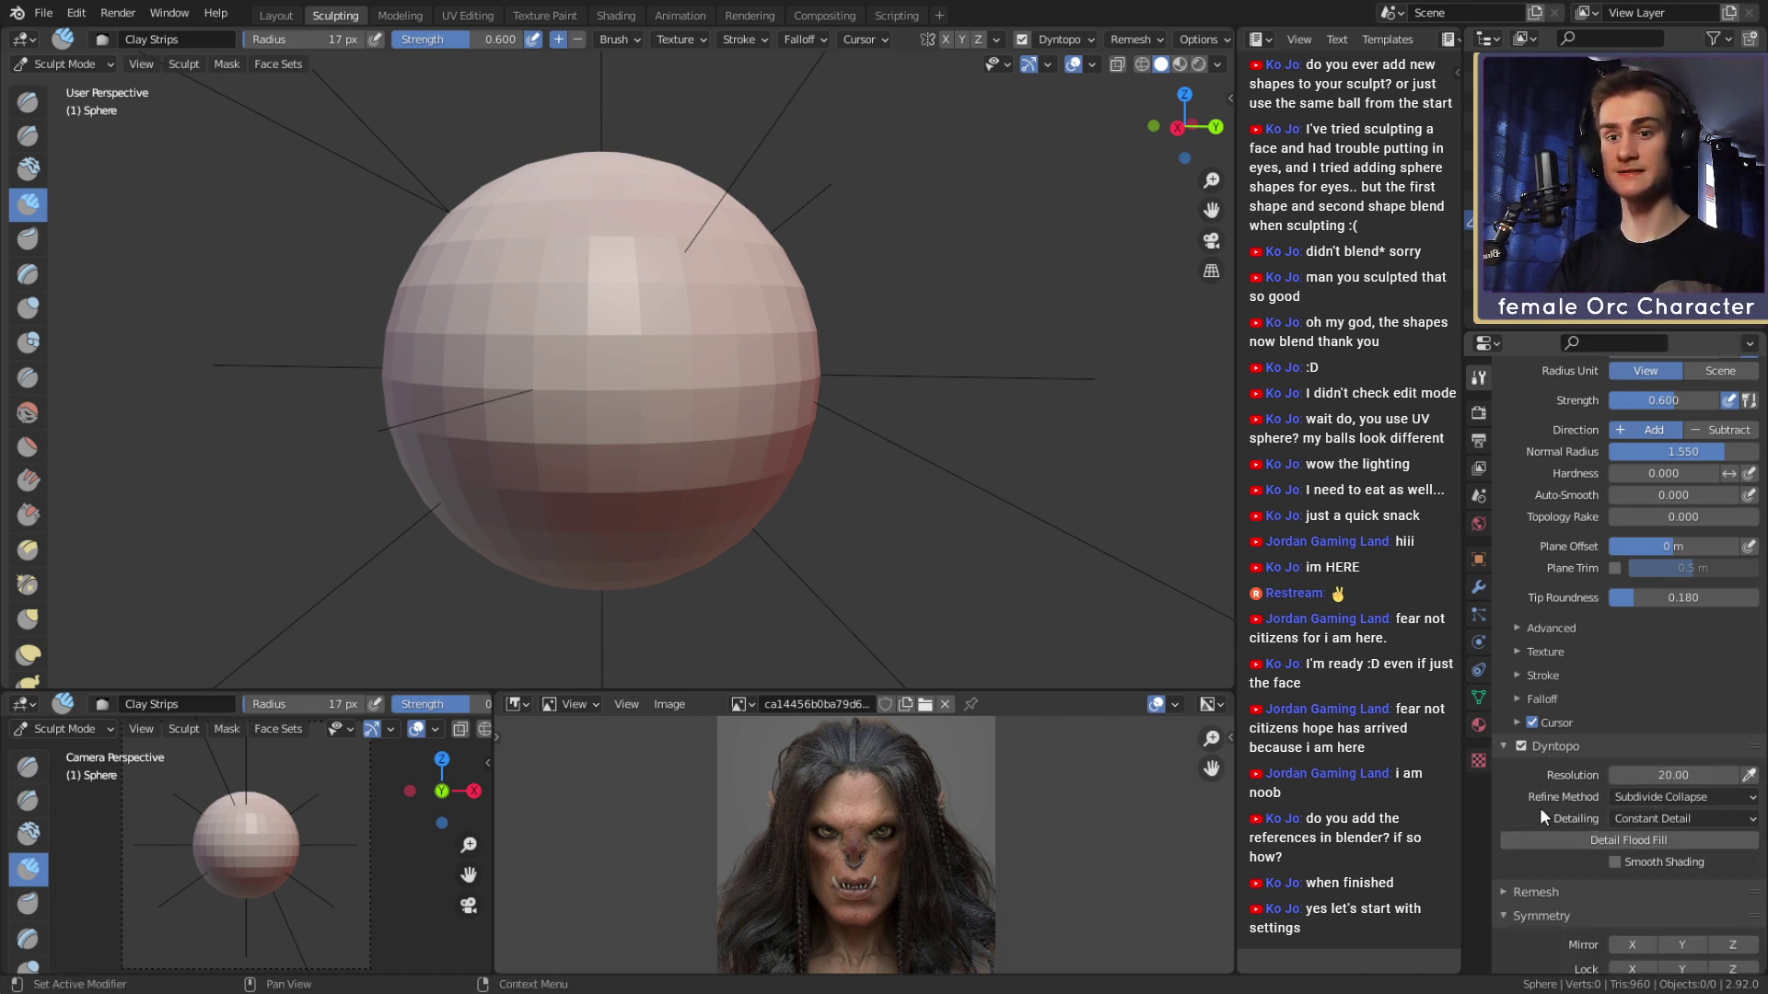
scroll(1556, 810, "down", 5)
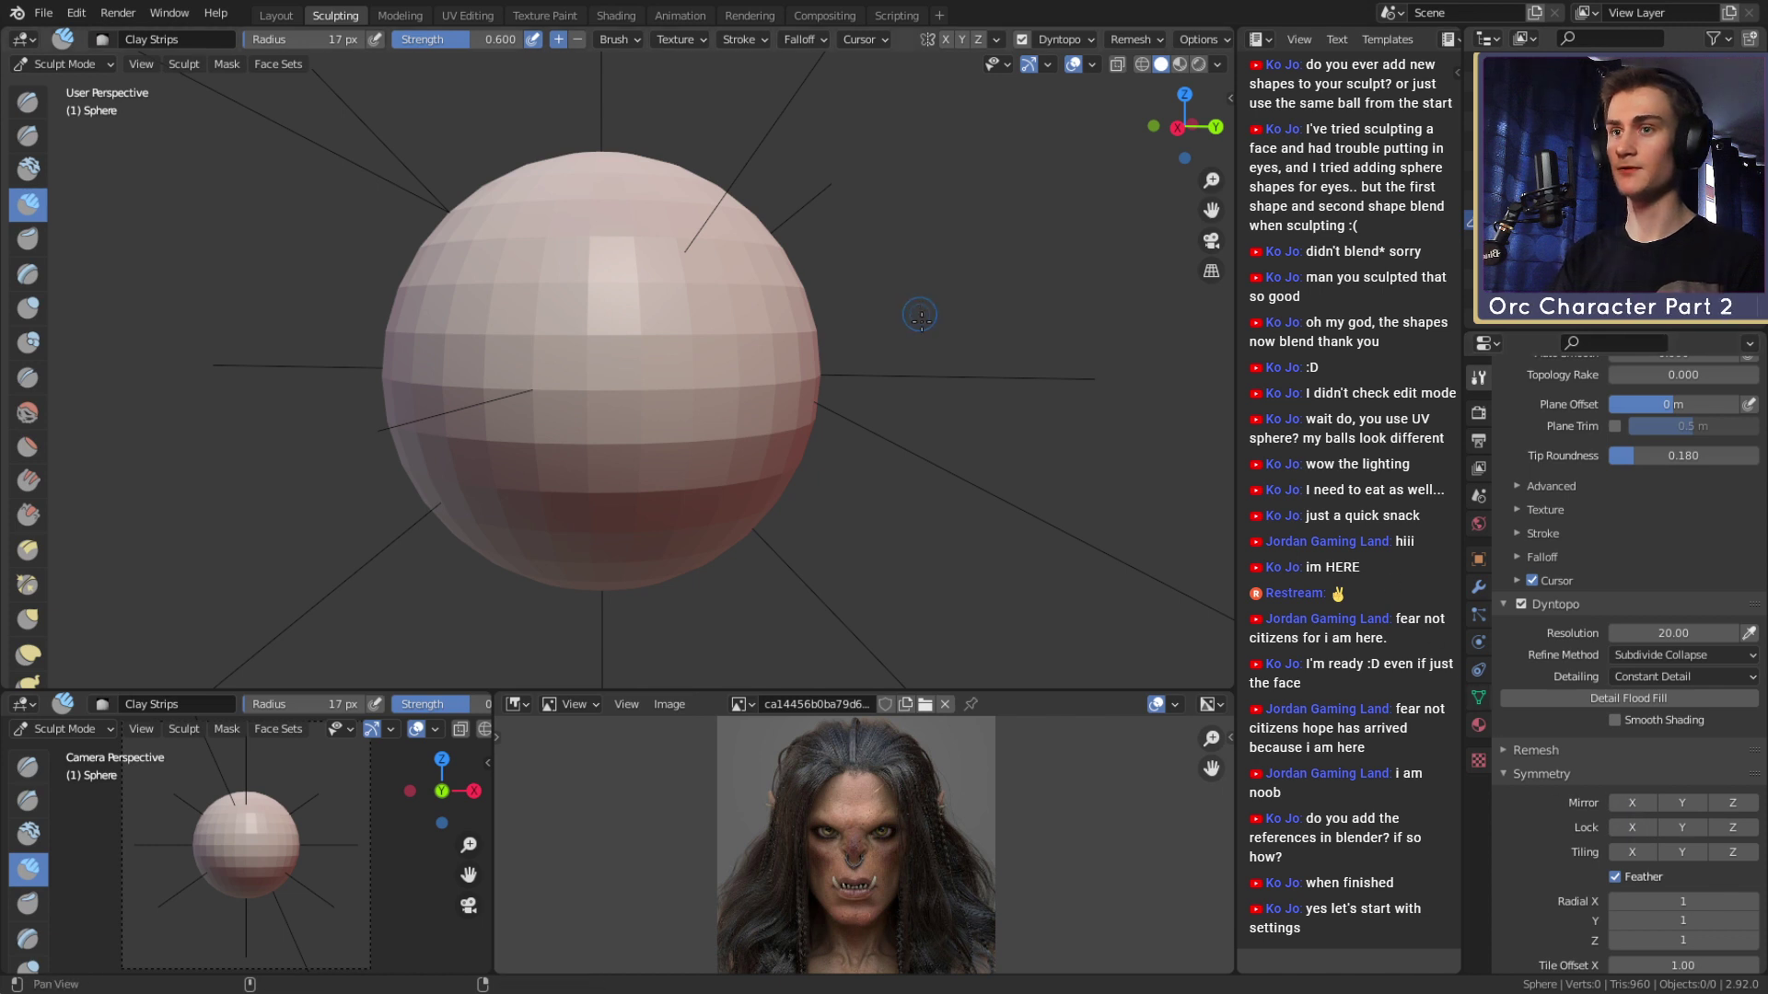
Try a 127 px Clay Strips radius and the Grab brush, and return to Clay Strips with a 66 px radius.
scroll(801, 382, "down", 3)
key("f")
left_click(896, 456)
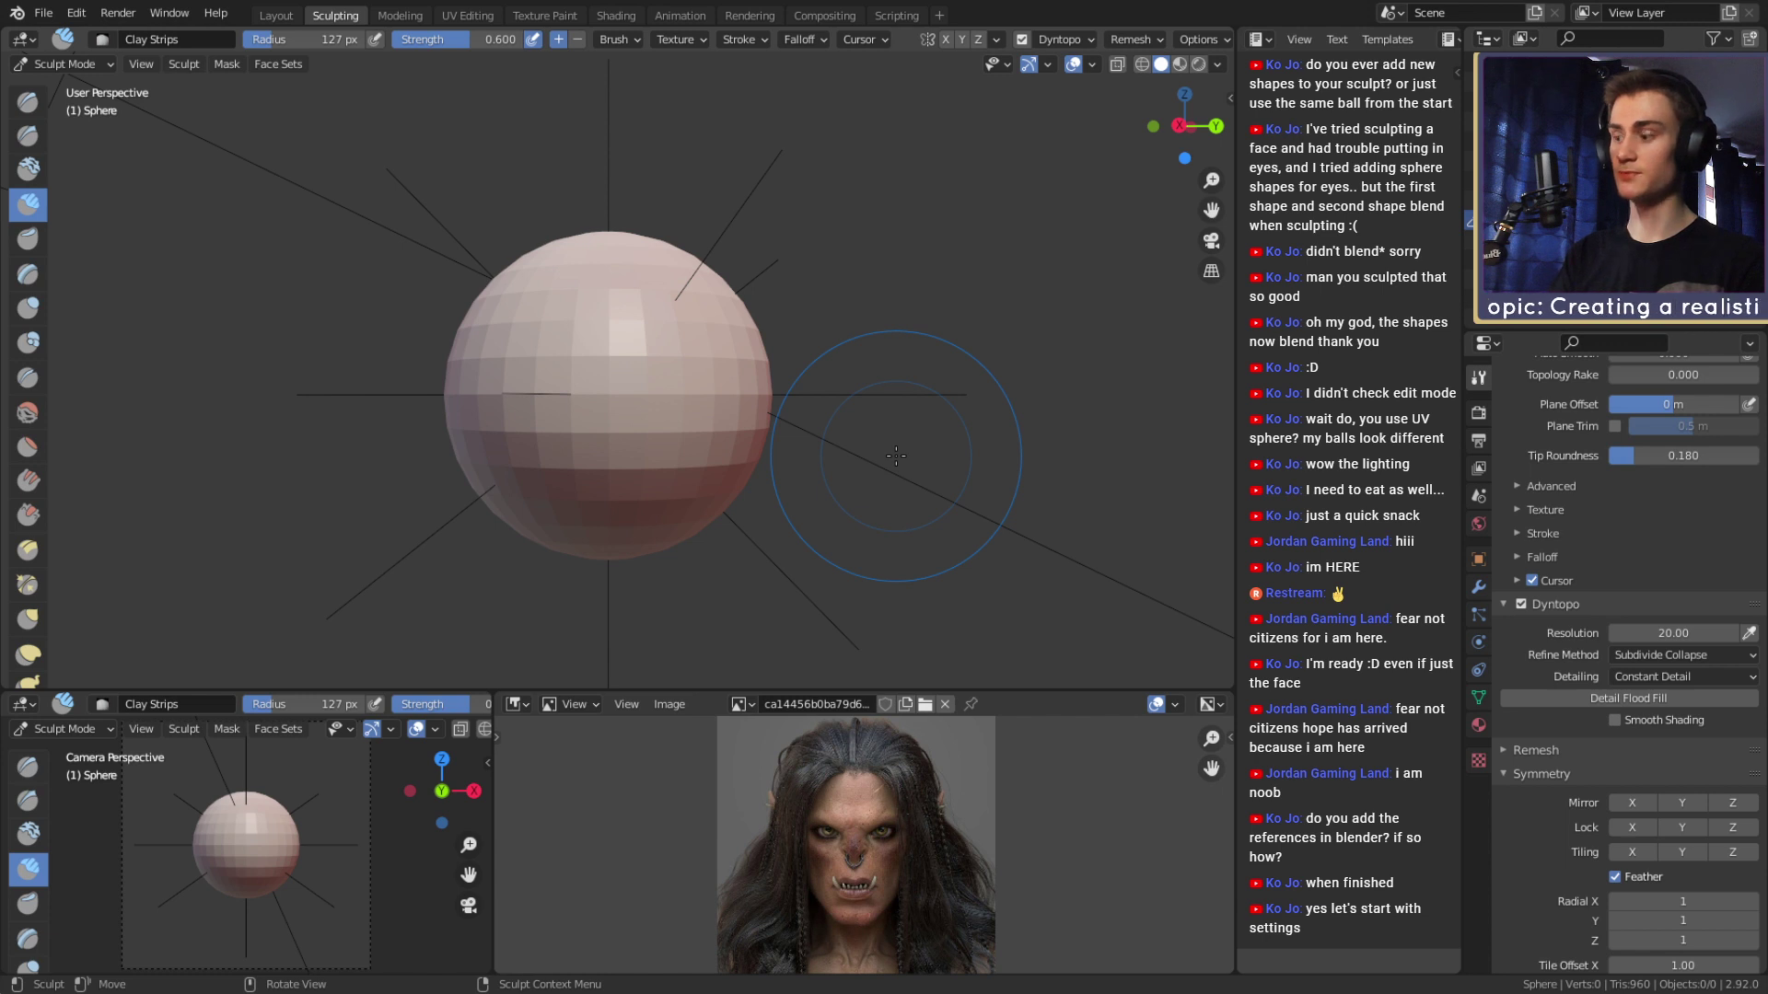
key("g")
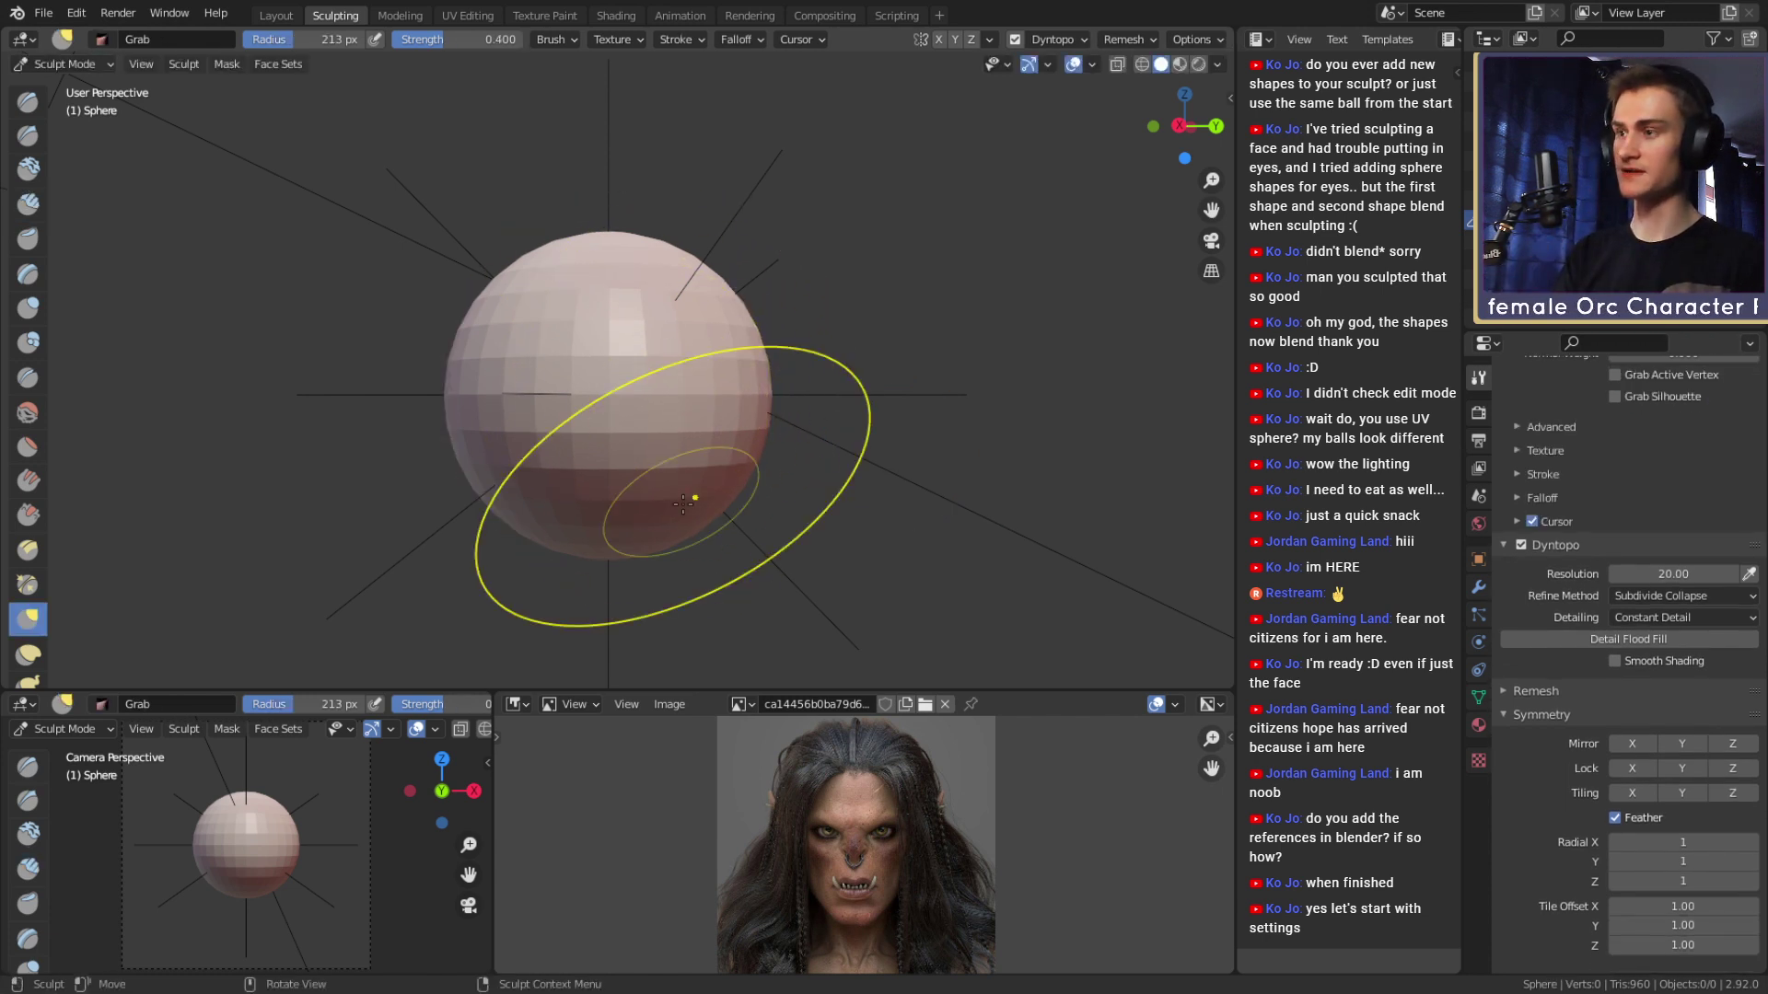
key("c")
key("f")
Enable mirror symmetry on the X axis for sculpting.
scroll(1621, 783, "down", 1)
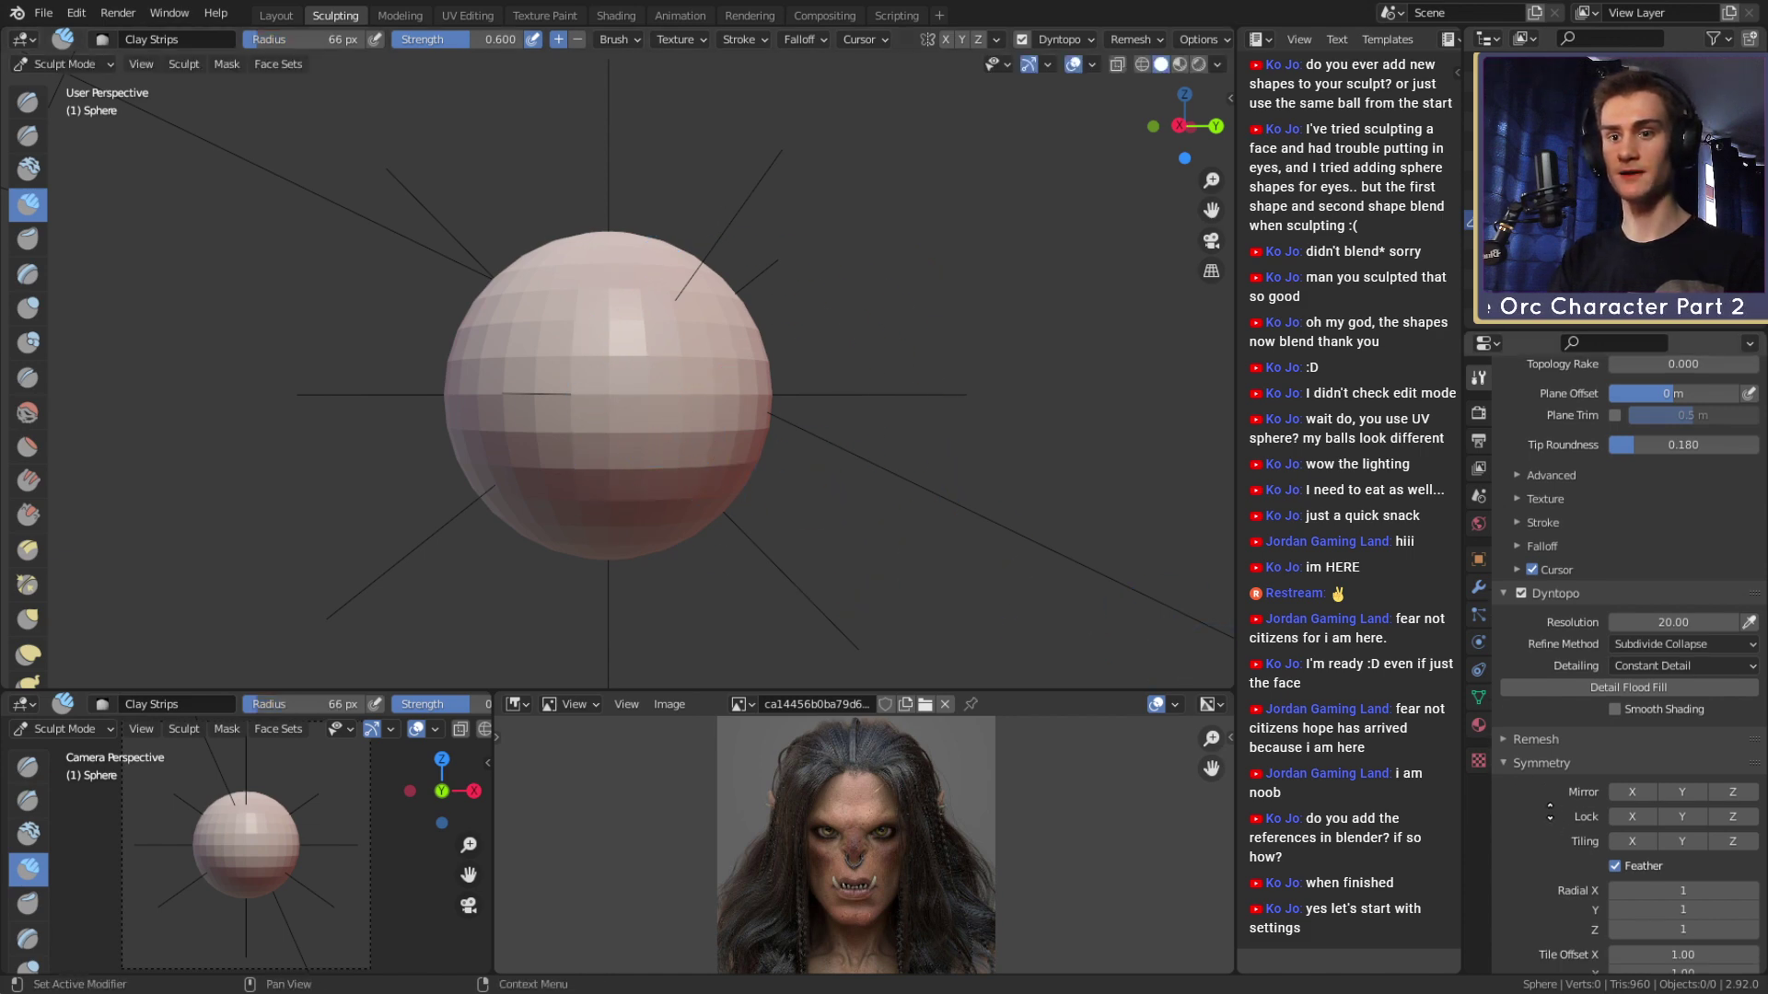
middle_click_drag(1568, 789, 1526, 908)
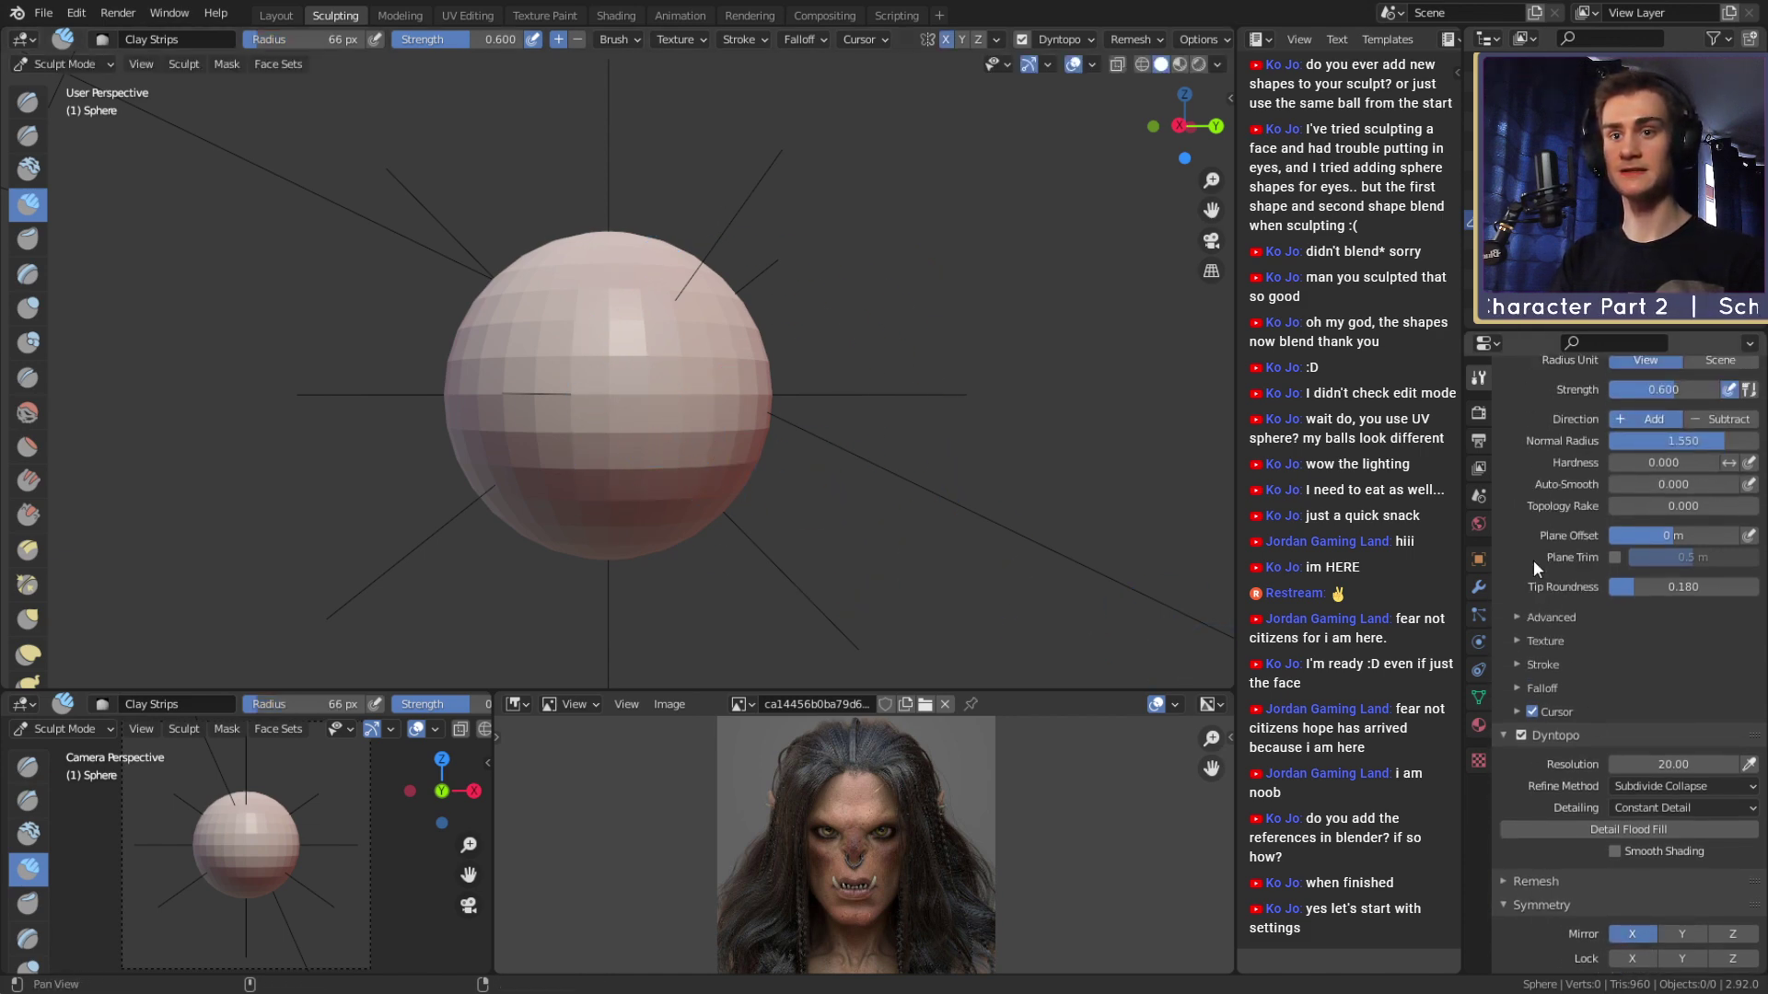
middle_click_drag(1533, 560, 1525, 840)
Set the Clay Strips brush radius to 42 px over a closer view of the sphere.
middle_click_drag(442, 277, 401, 286)
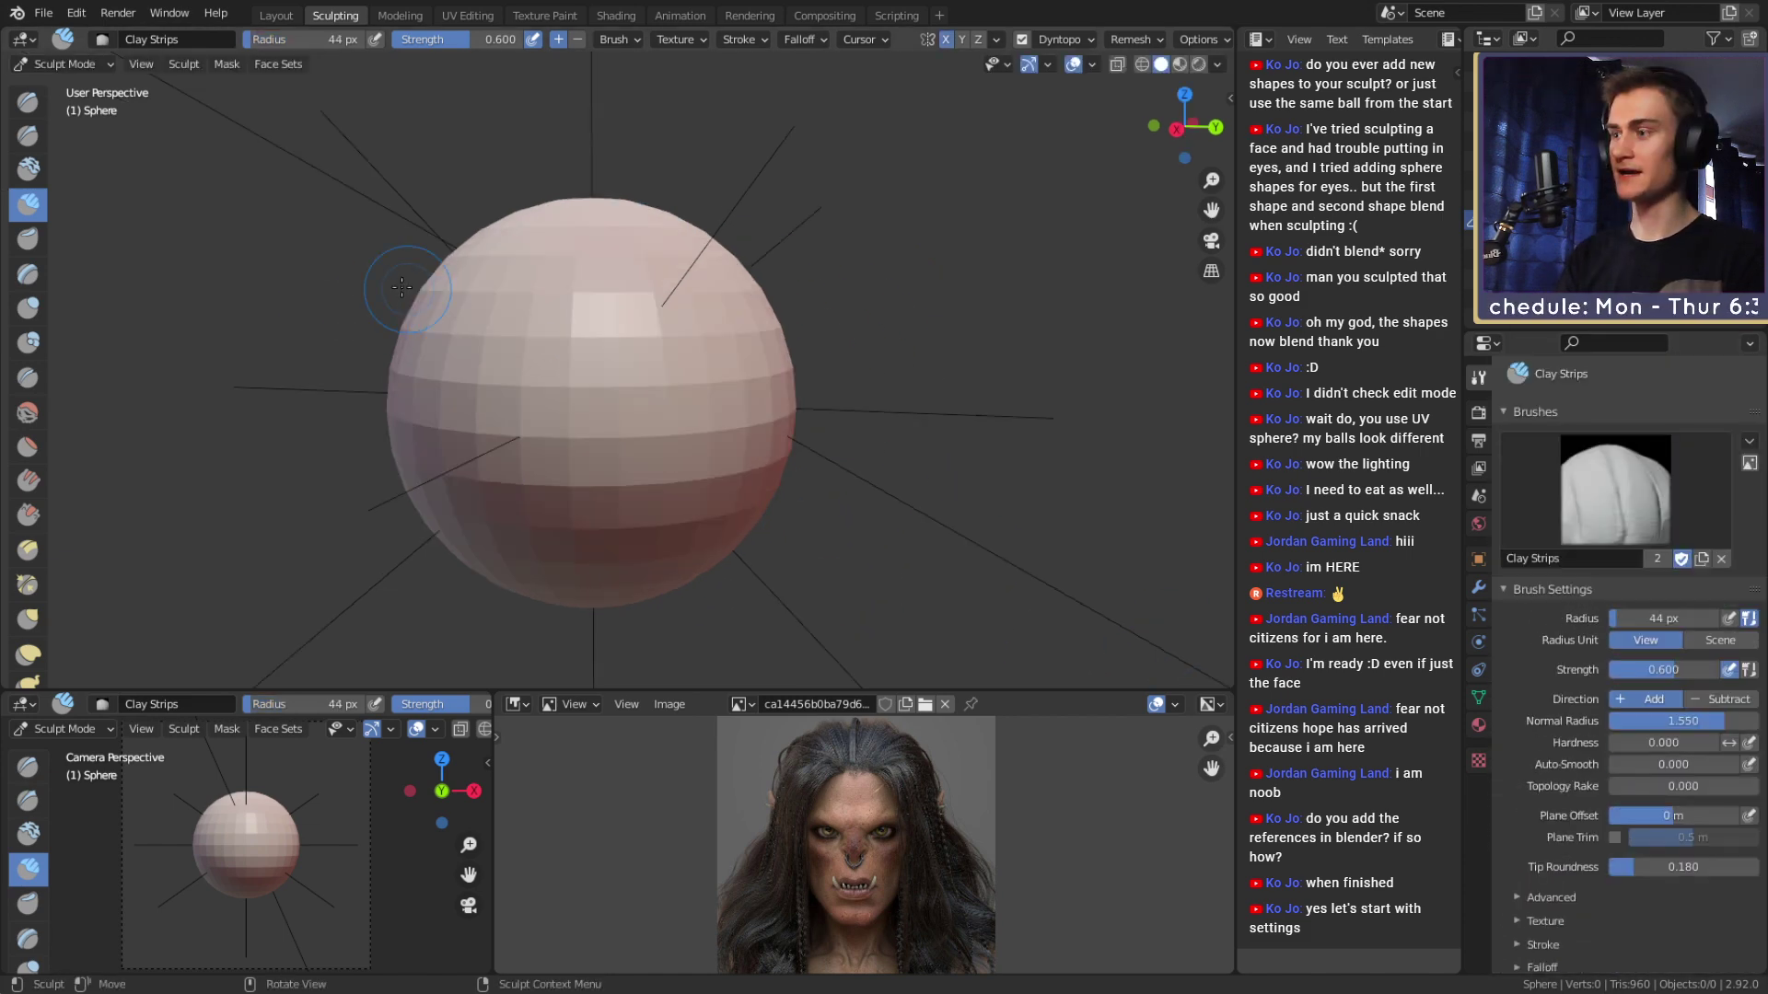
mouse_move(709, 373)
middle_mouse_down()
mouse_move(848, 383)
mouse_move(584, 335)
middle_mouse_up()
scroll(849, 383, "down", 3)
scroll(806, 353, "up", 3)
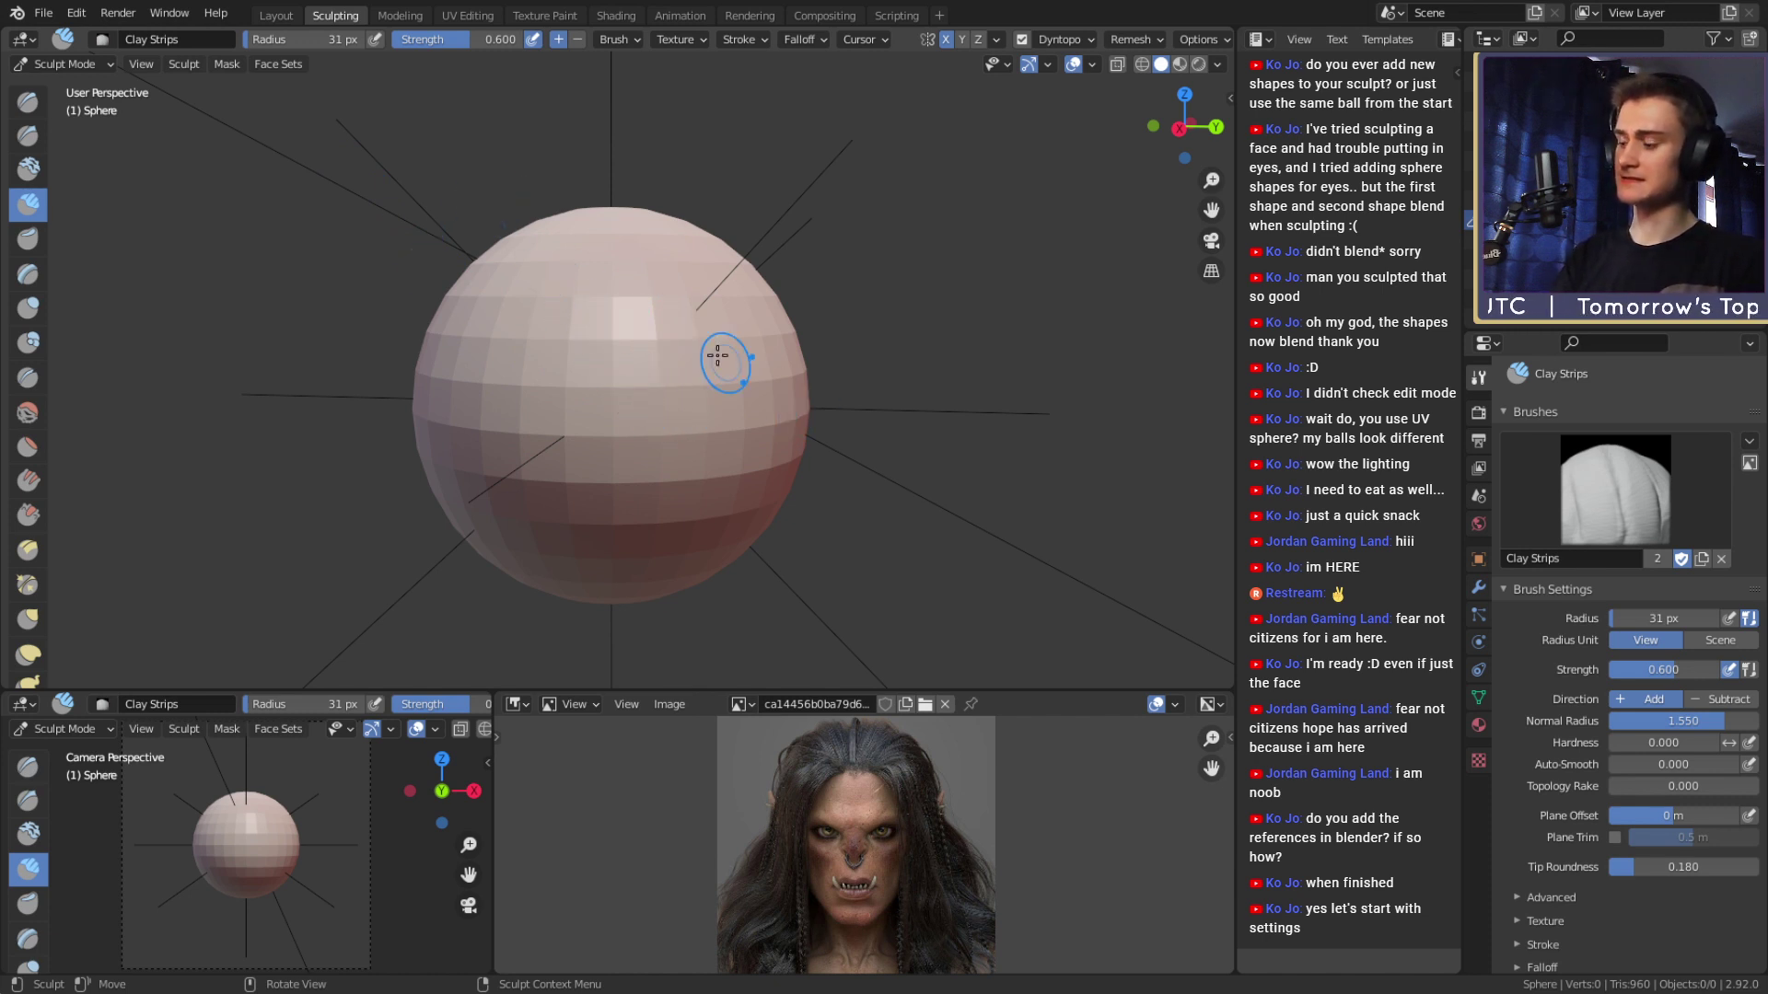
scroll(651, 350, "up", 2)
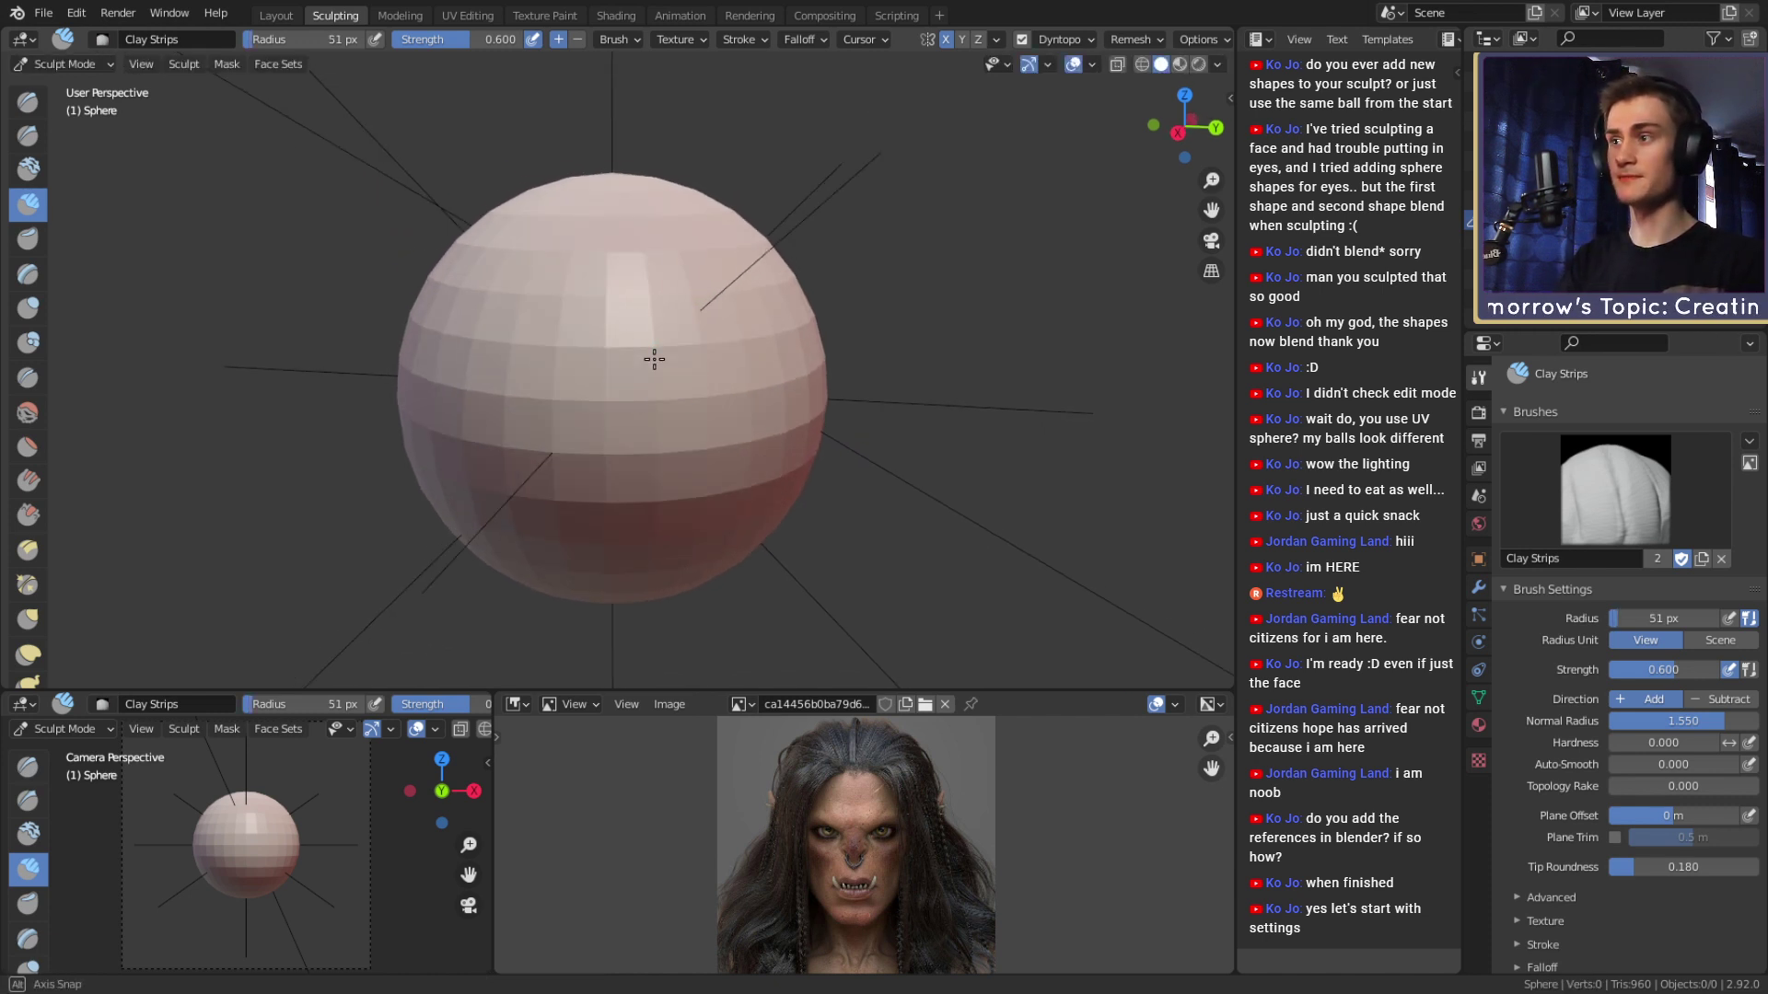
key("f")
left_click(637, 348)
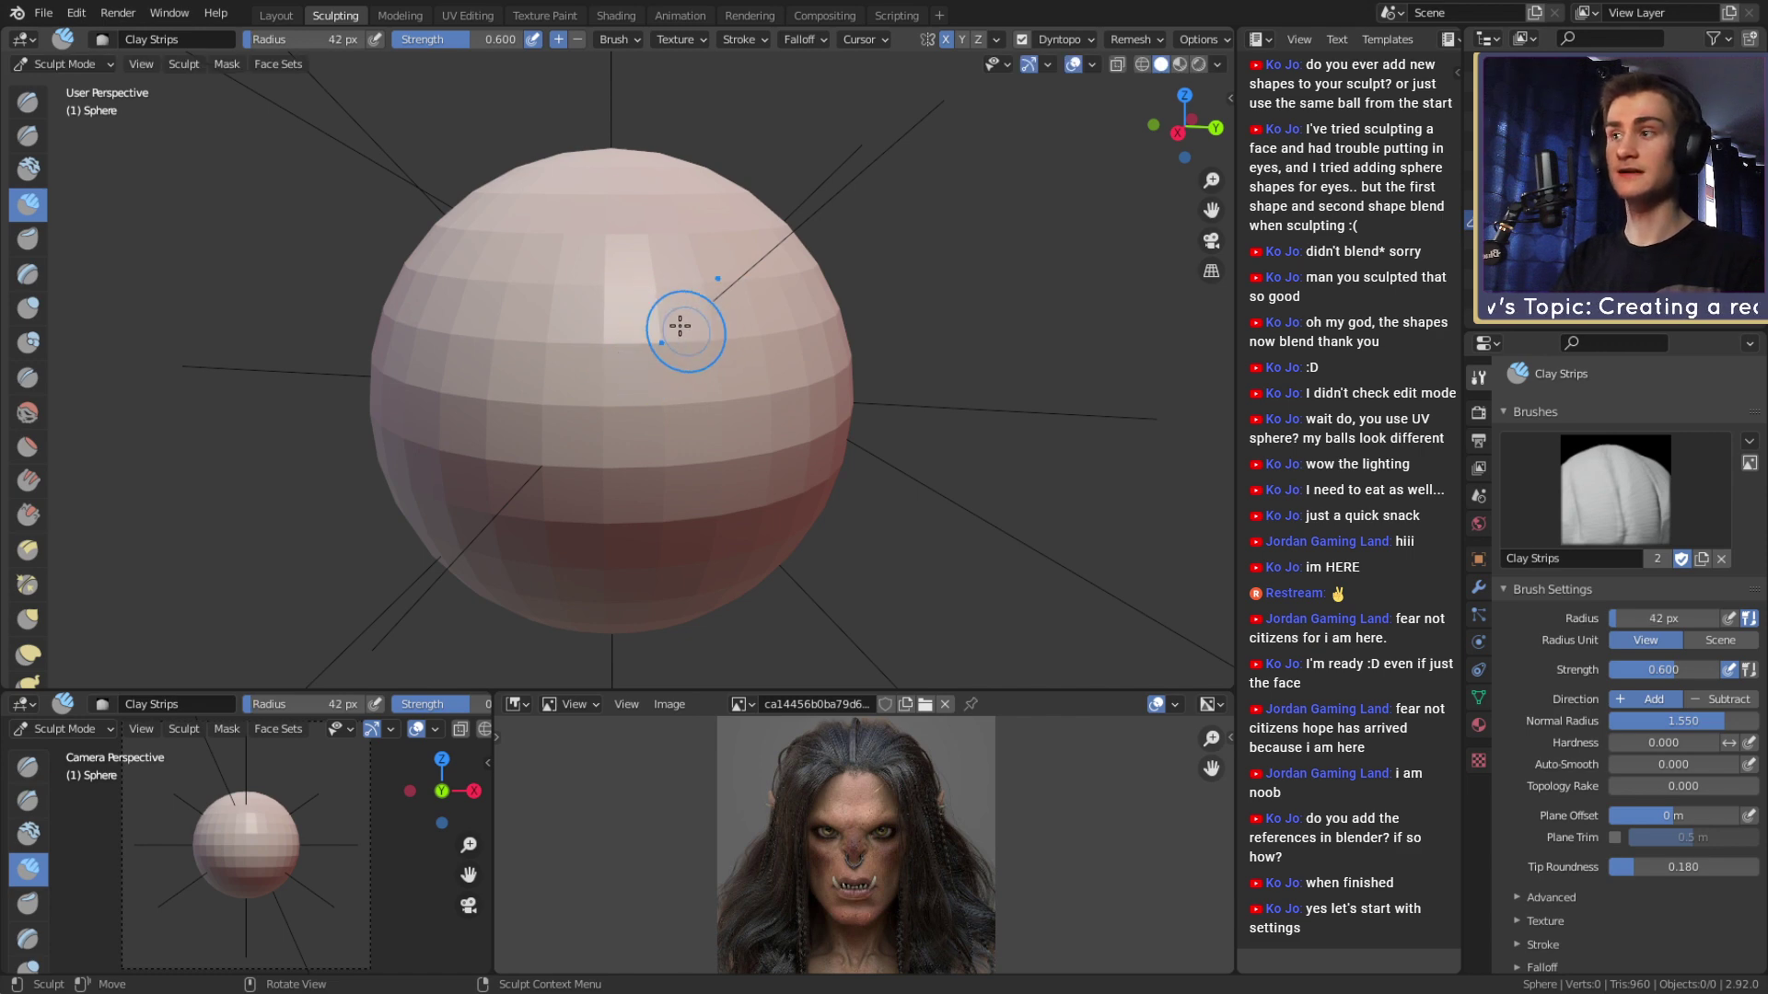
left_click_drag(700, 296, 587, 375)
mouse_move(710, 343)
left_mouse_down()
mouse_move(777, 323)
mouse_move(801, 387)
left_mouse_up()
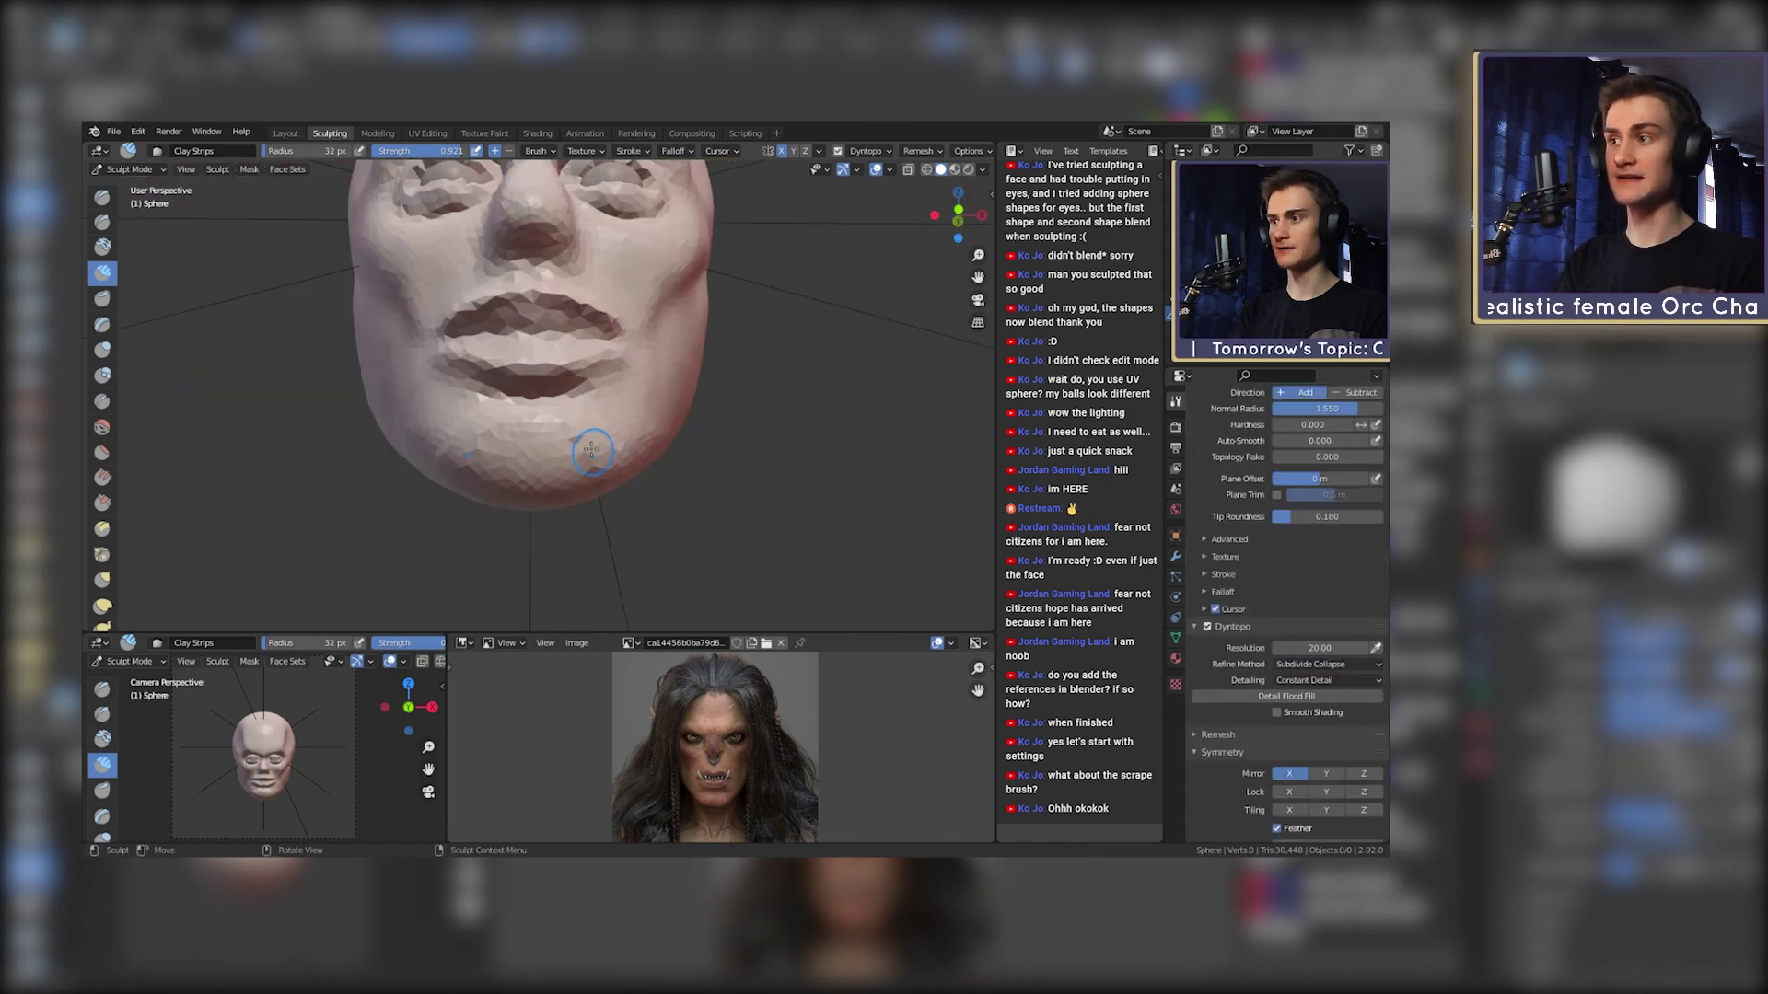
middle_click_drag(608, 506, 553, 422)
left_click_drag(553, 422, 543, 428)
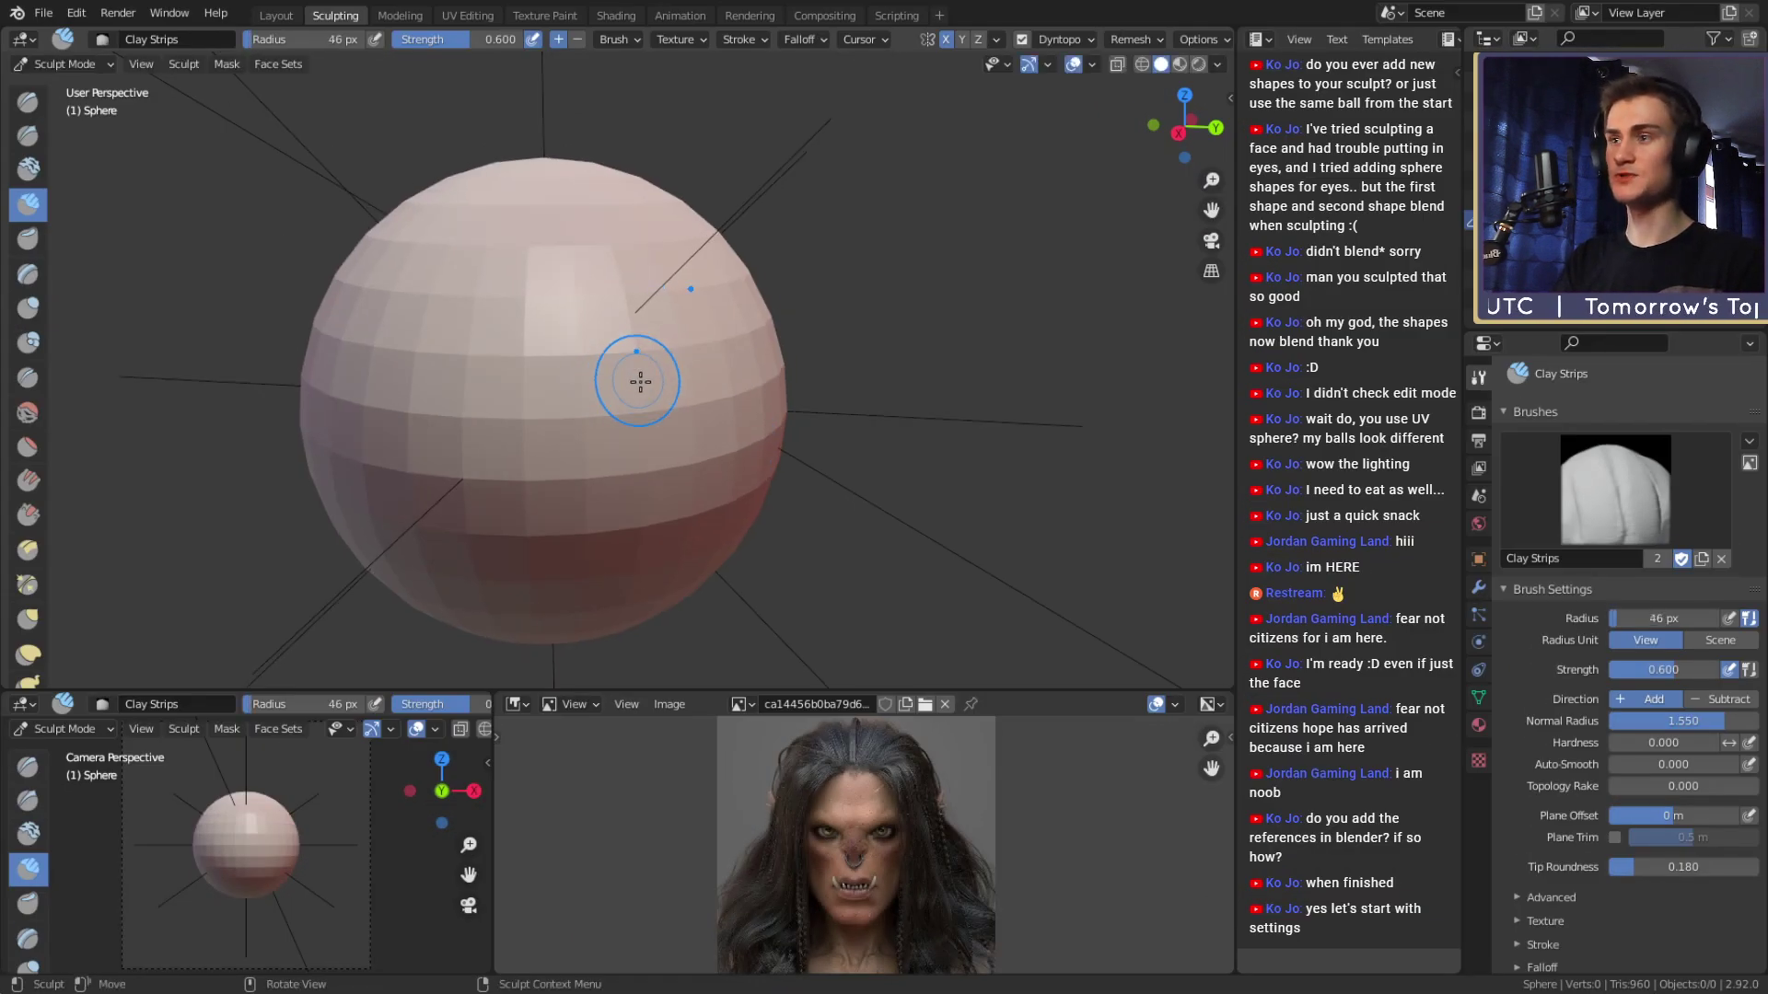
middle_click_drag(640, 381, 643, 383)
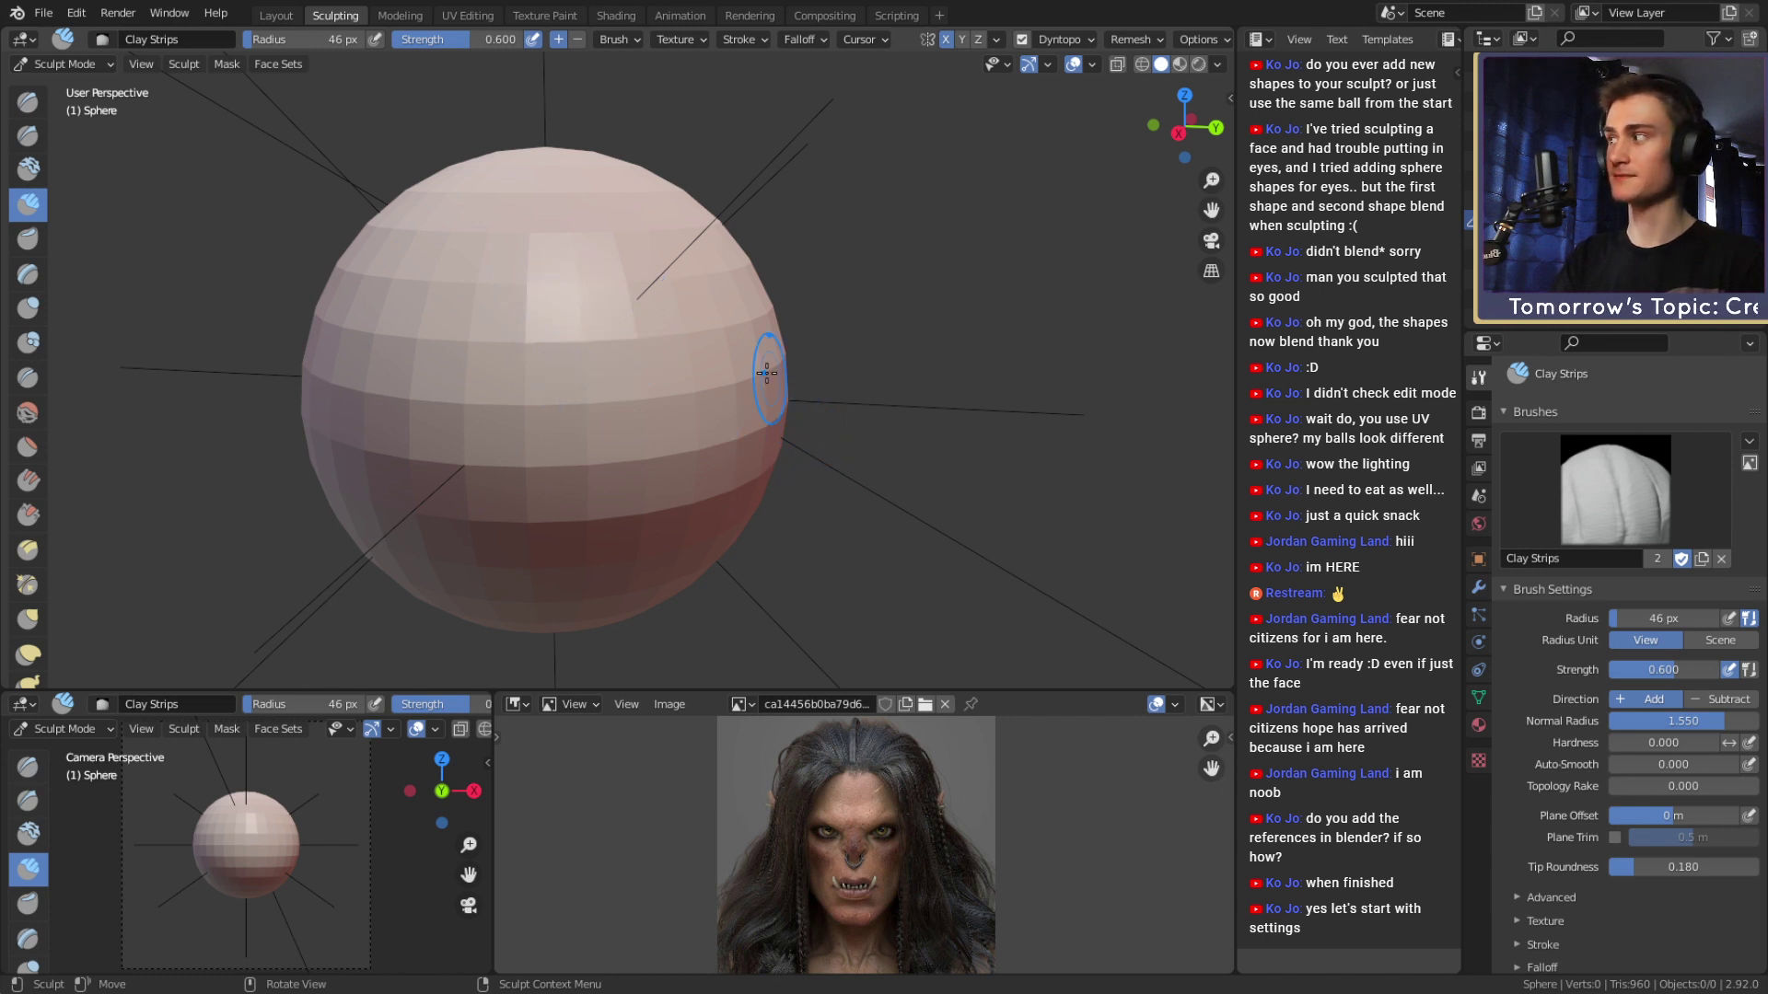
middle_click_drag(766, 373, 691, 295)
middle_click_drag(644, 368, 618, 354)
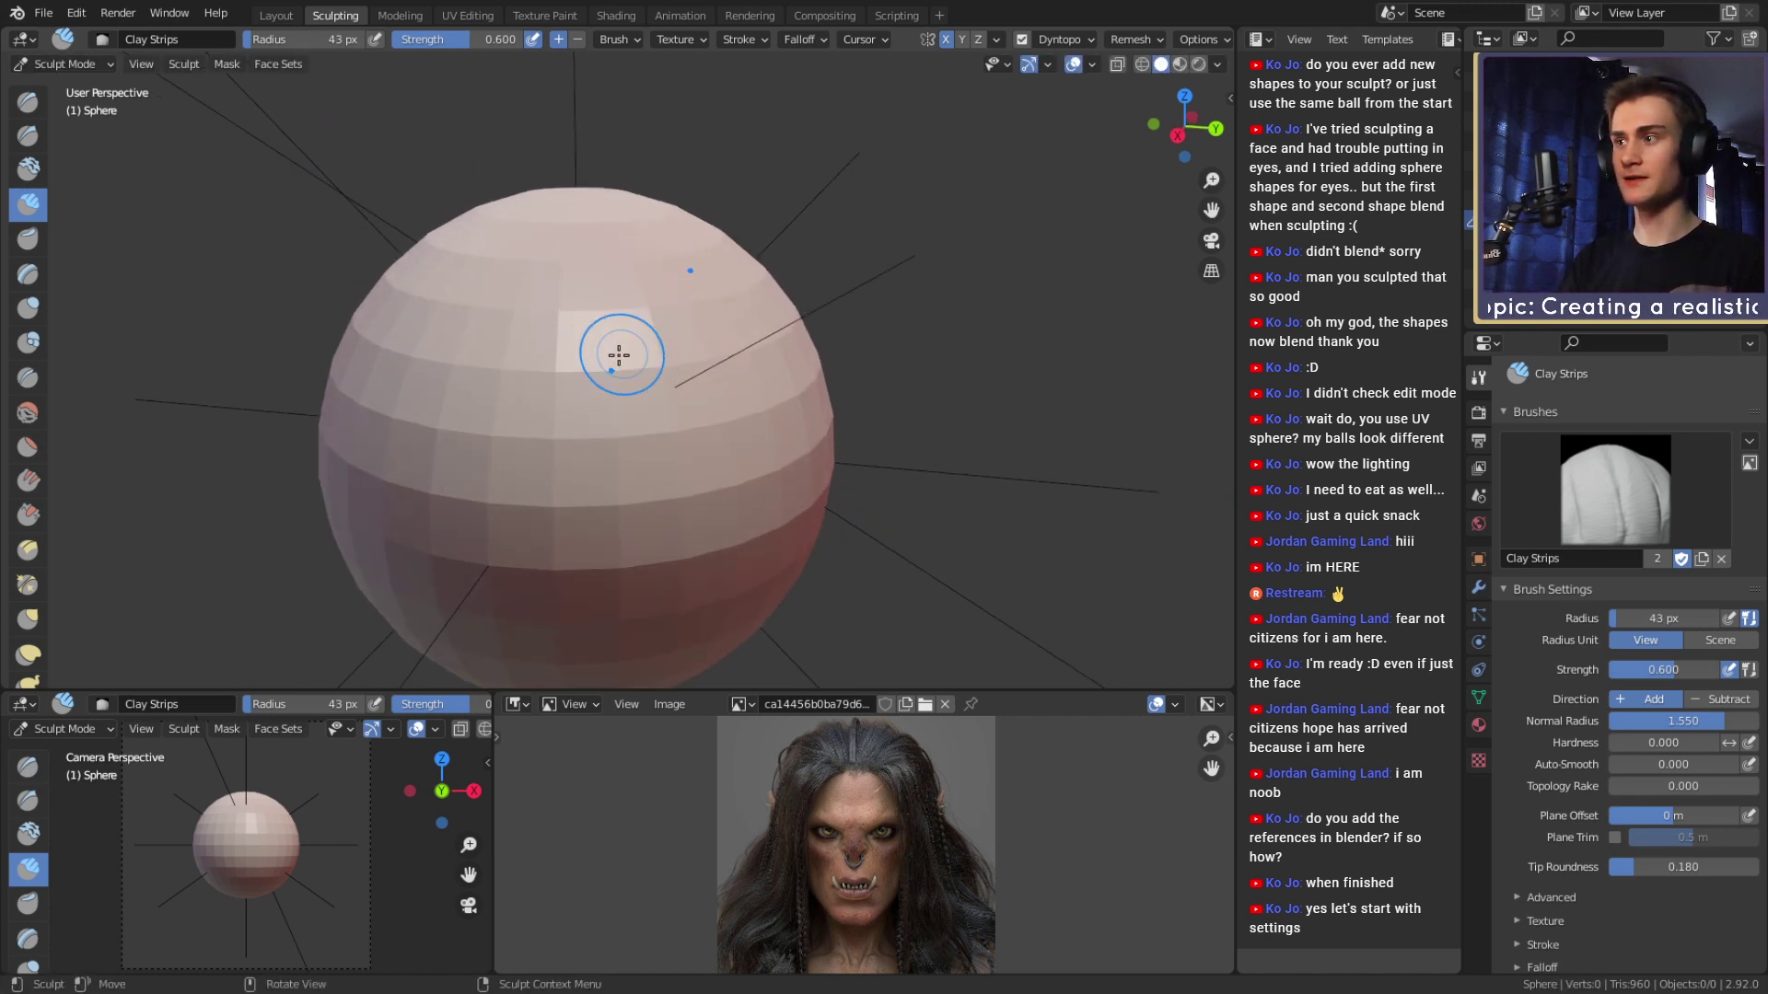
middle_click_drag(719, 414, 592, 396)
Try Clay Strips strokes with an 87 px radius across the sphere's front and undo them.
left_click_drag(659, 379, 644, 433)
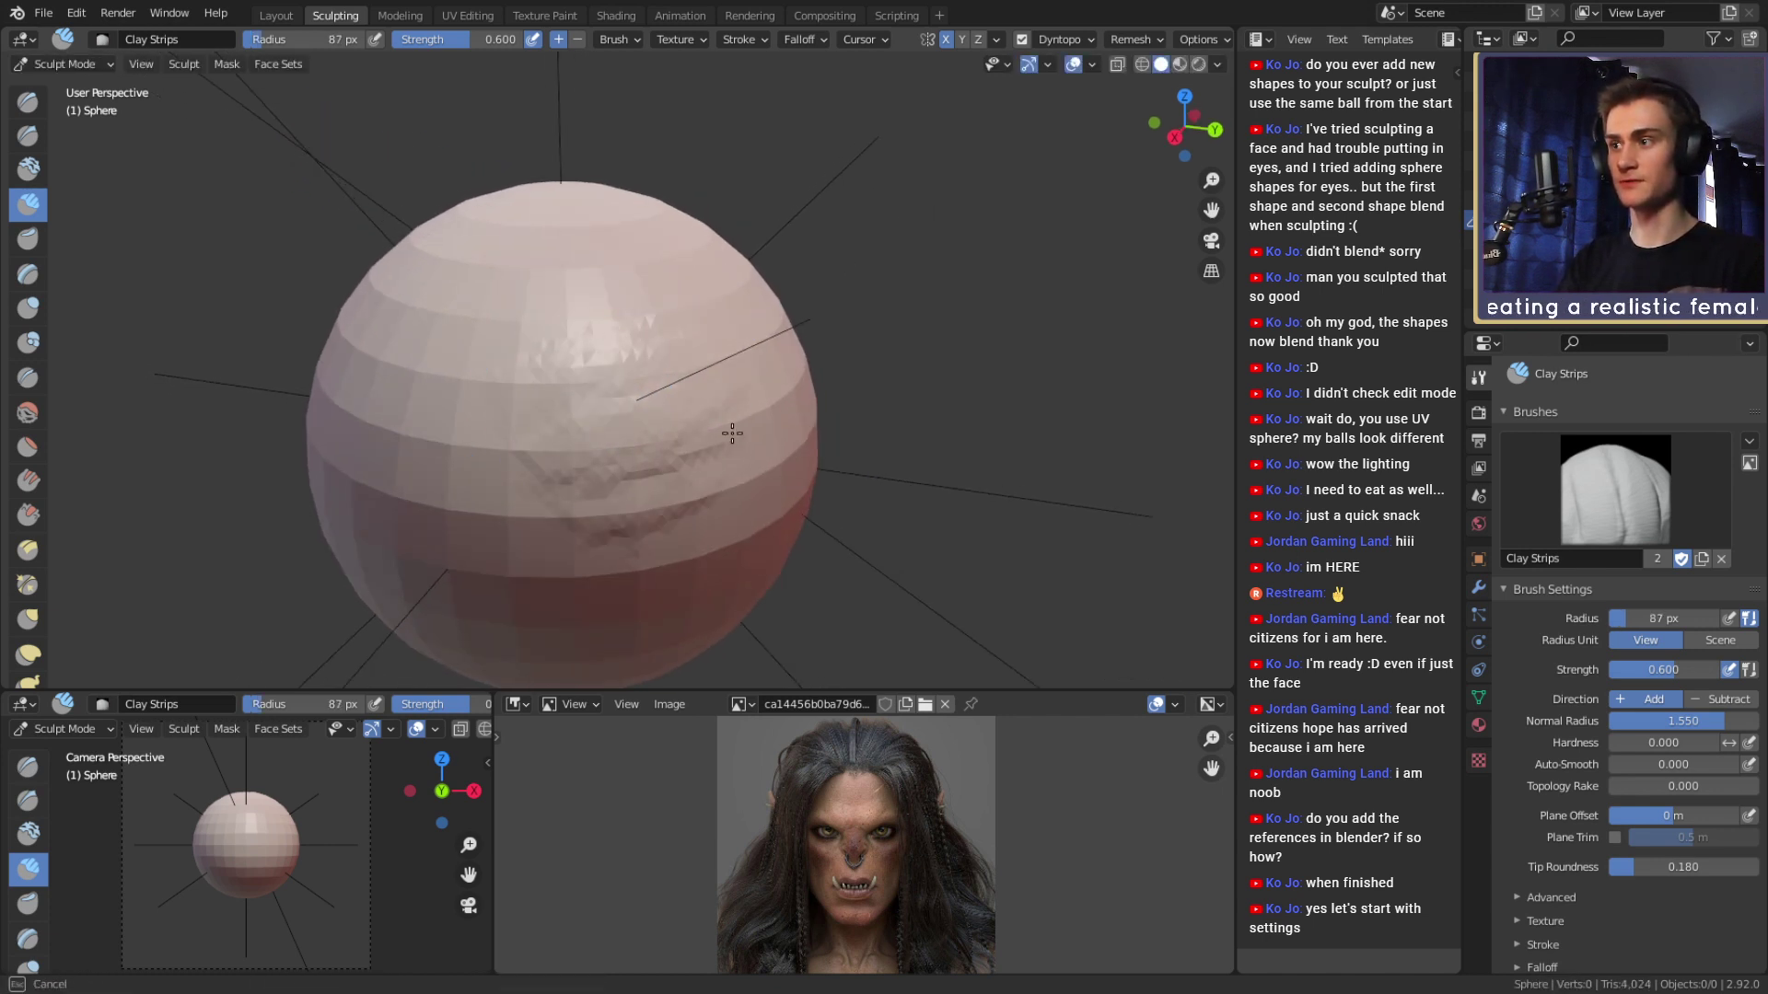
key("f")
left_click(640, 384)
key("ctrl+z")
key("ctrl+z")
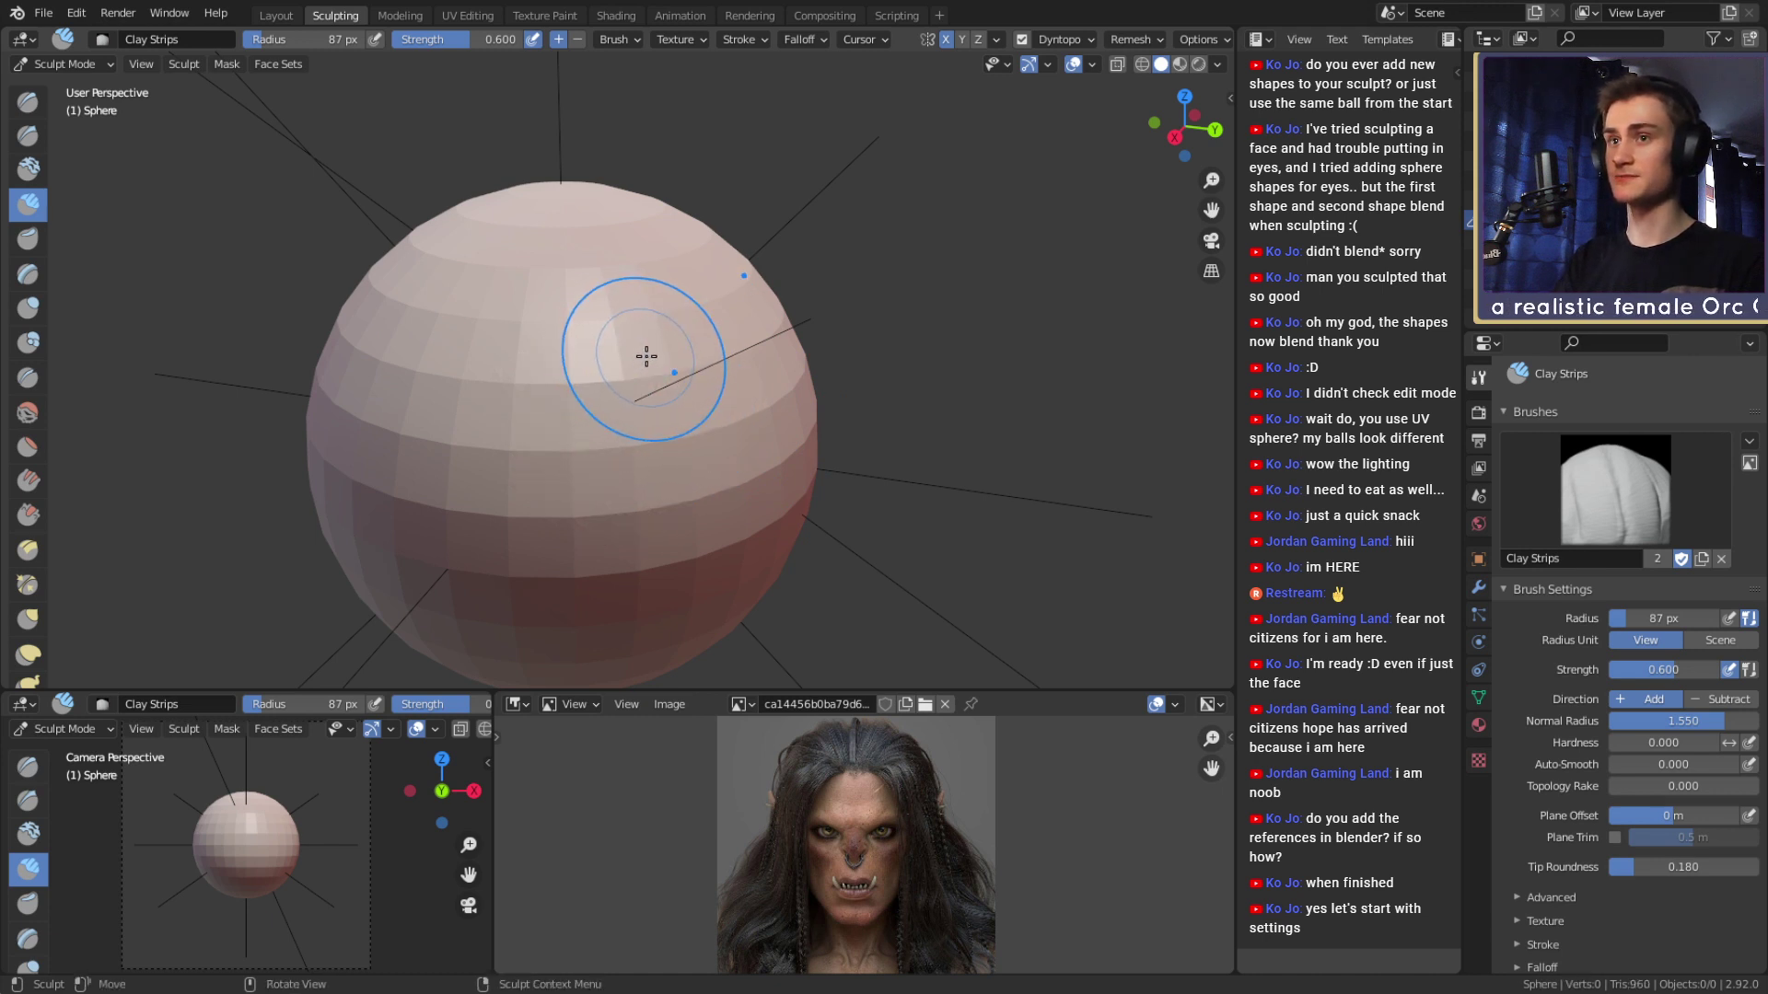
Set the Clay Strips radius to 28 px and build up overlapping strokes across the sphere's front.
key("f")
left_click(620, 363)
middle_click_drag(632, 375, 656, 426)
left_click_drag(511, 438, 571, 264)
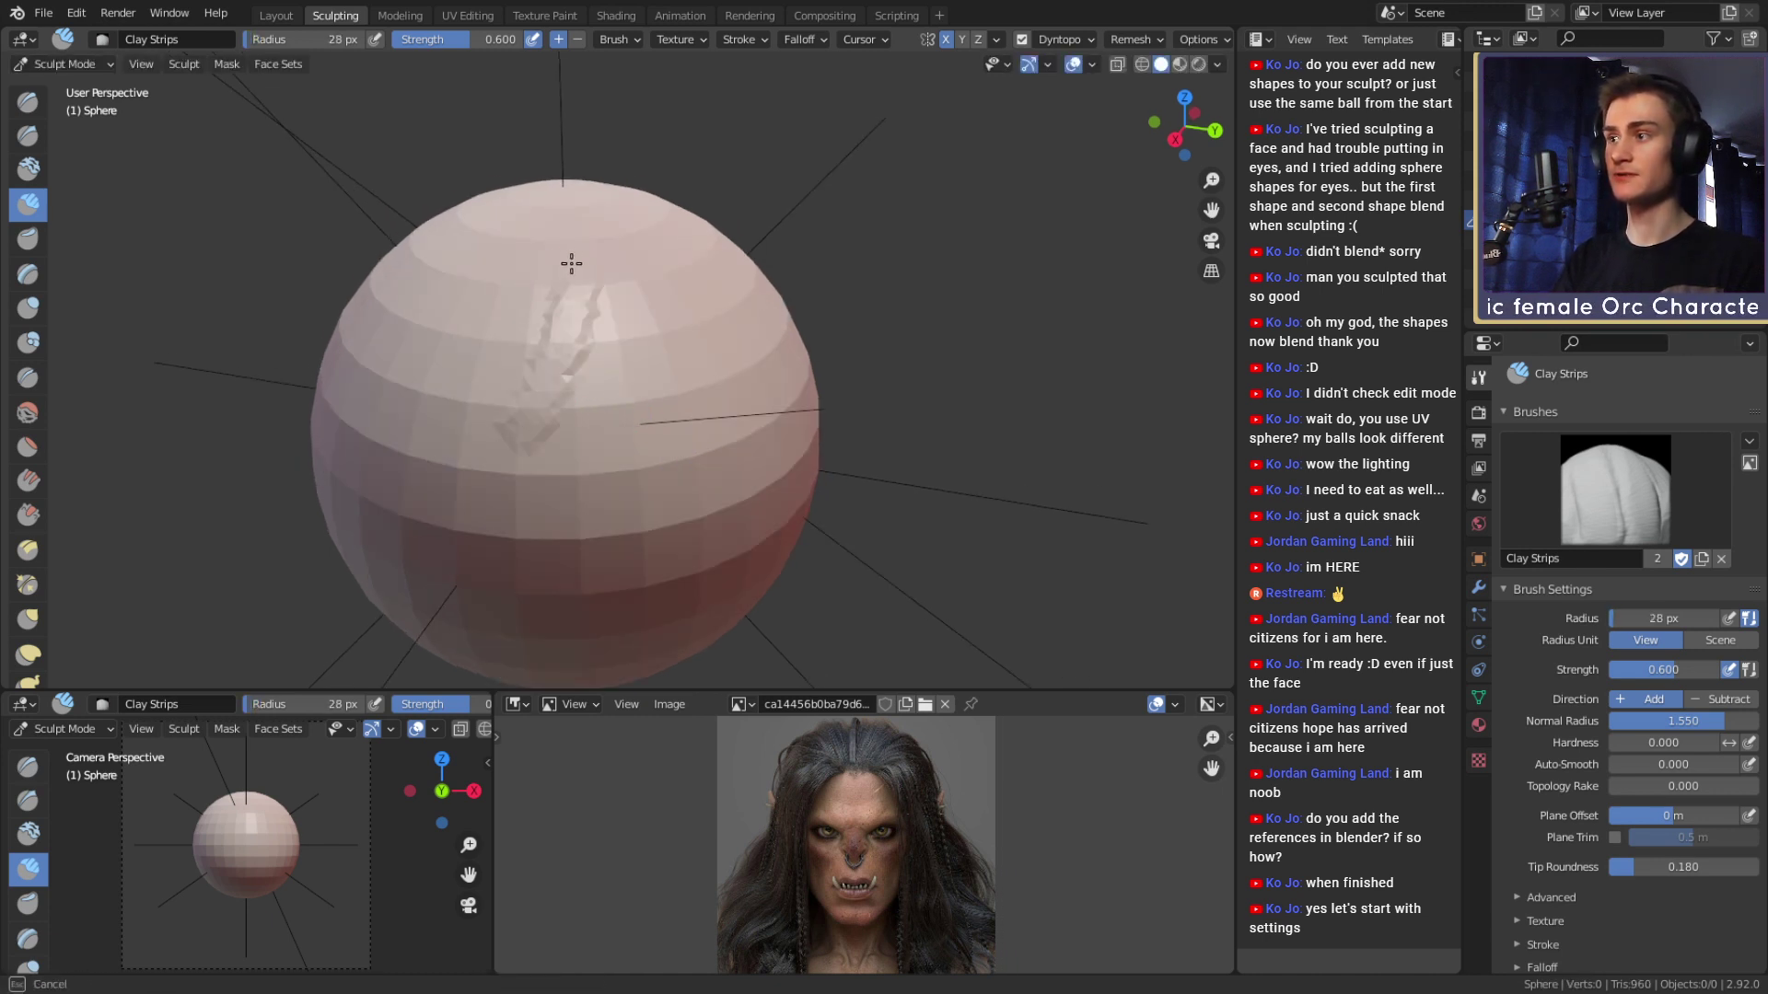
left_click_drag(617, 406, 585, 494)
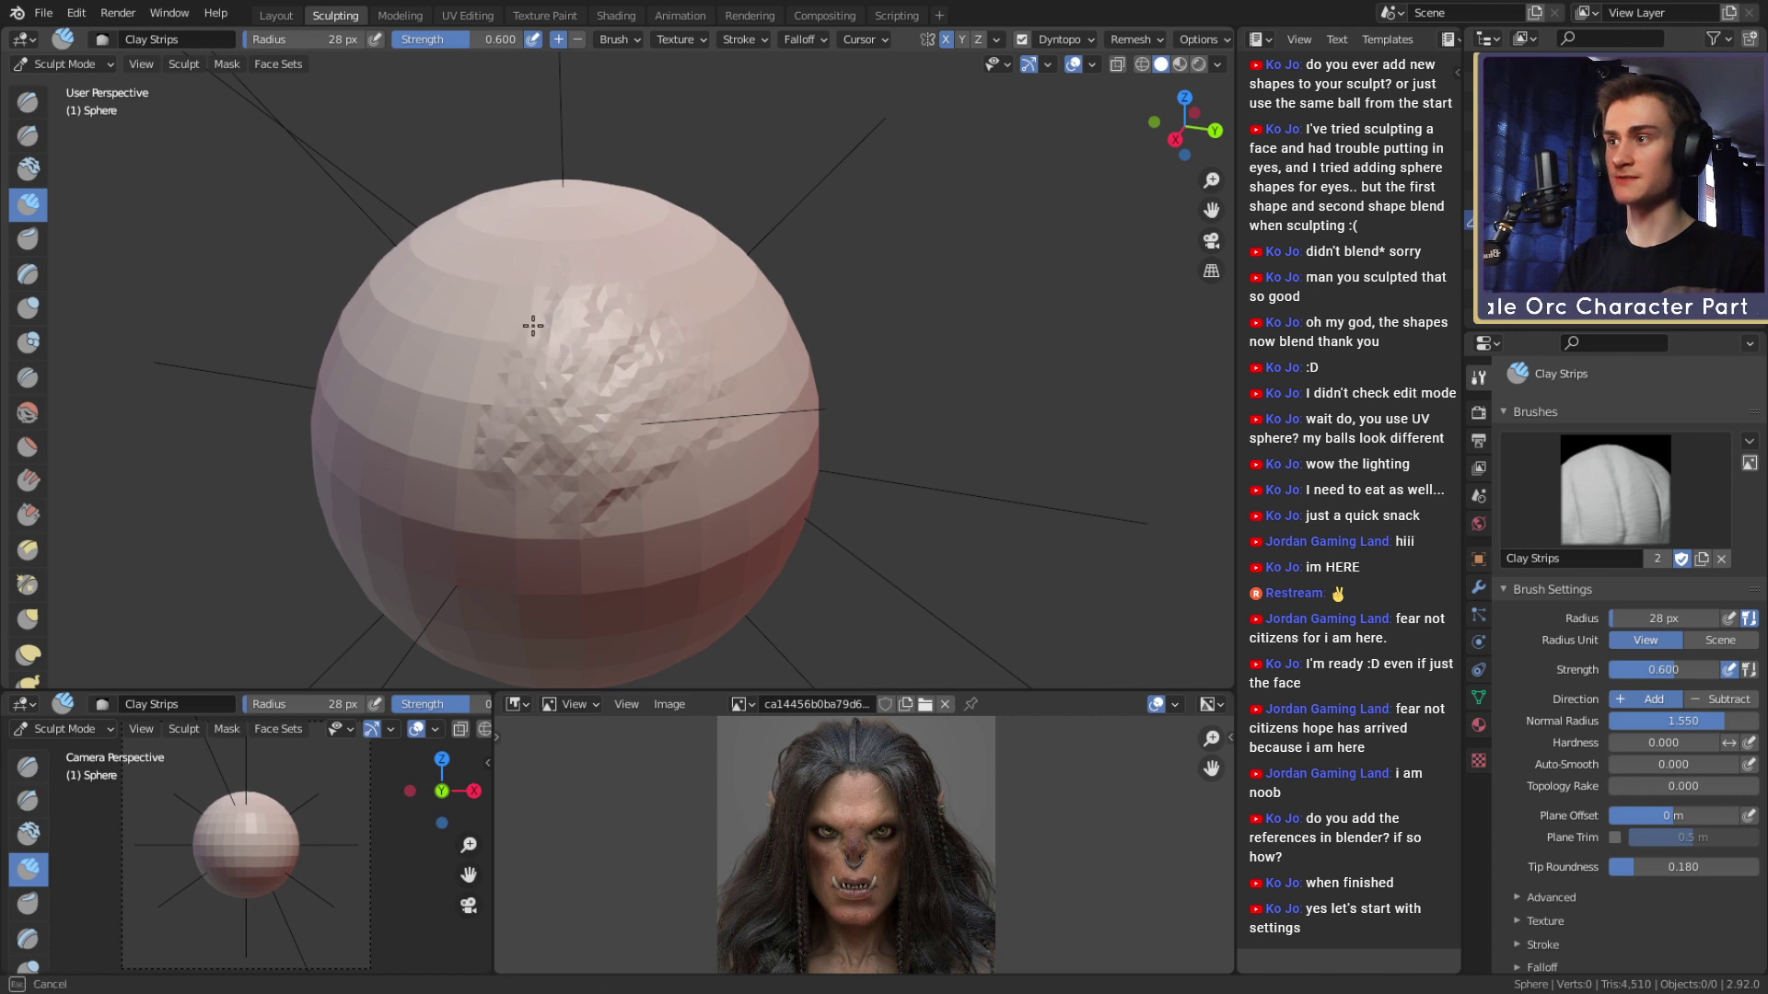
mouse_move(533, 326)
left_mouse_down()
mouse_move(498, 515)
mouse_move(544, 497)
mouse_move(657, 507)
left_mouse_up()
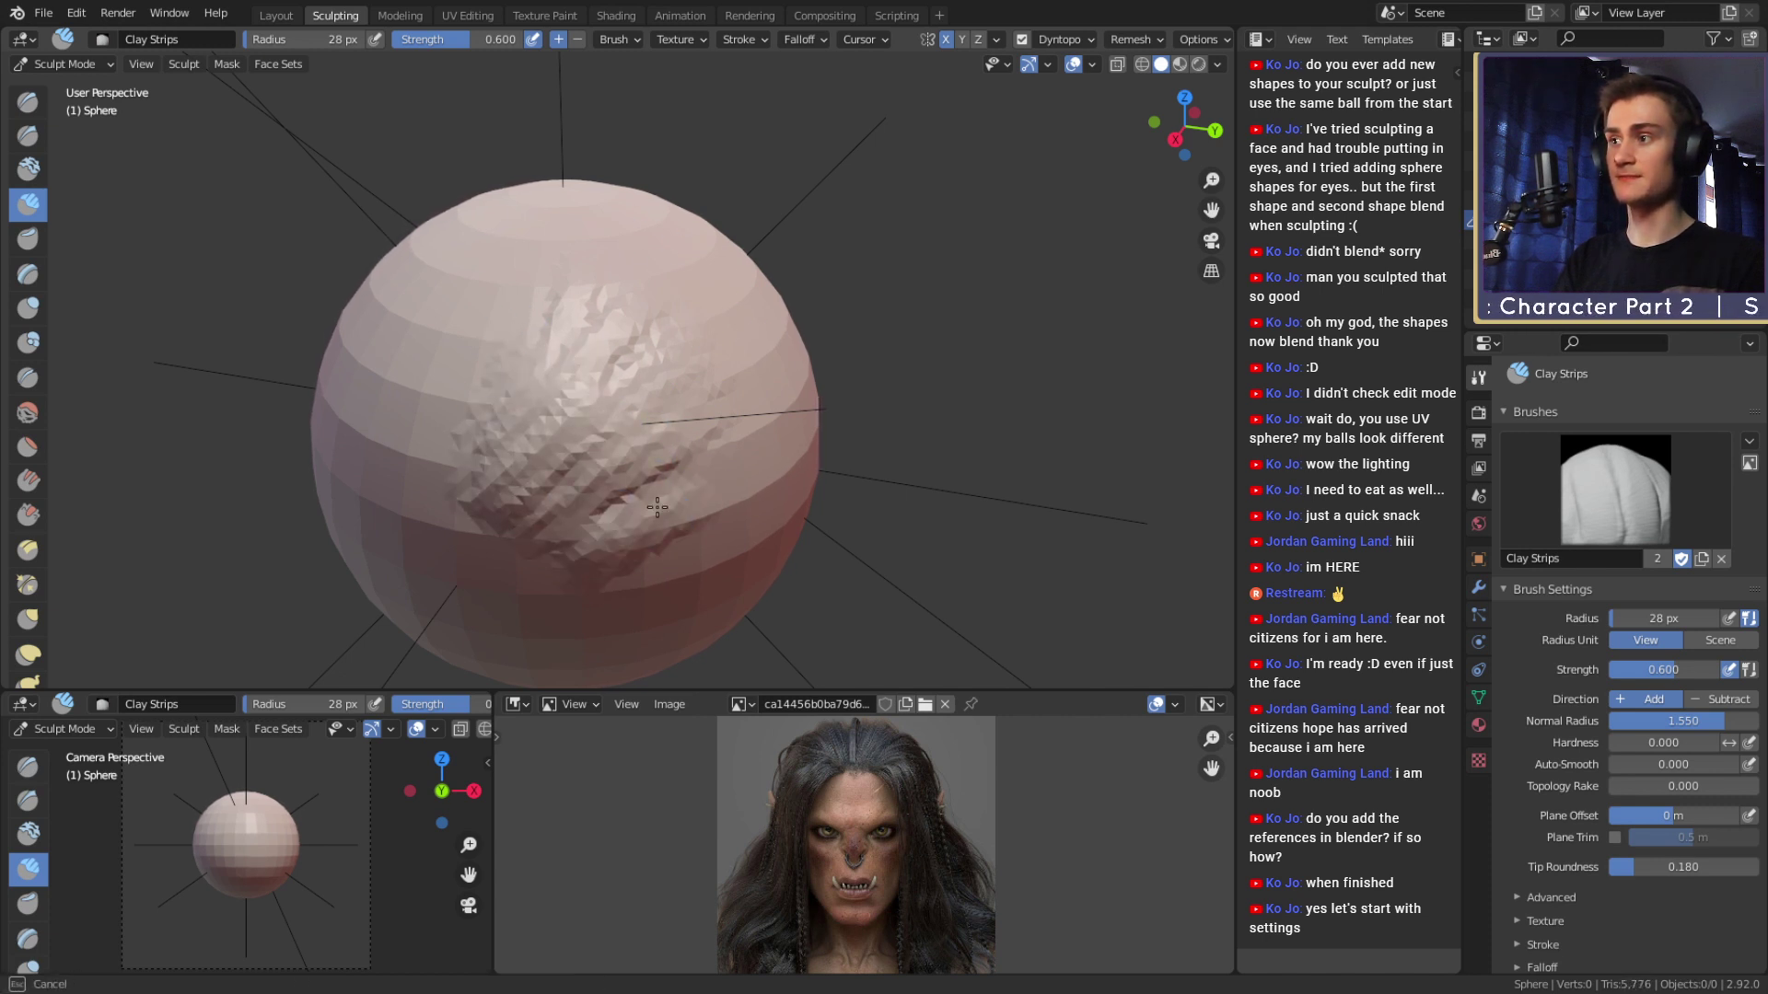
Add more 28 px Clay Strips strokes beside the roughened patch from a closer view of the sphere.
middle_click_drag(627, 544, 642, 502)
scroll(642, 502, "up", 3)
left_click_drag(619, 308, 542, 304)
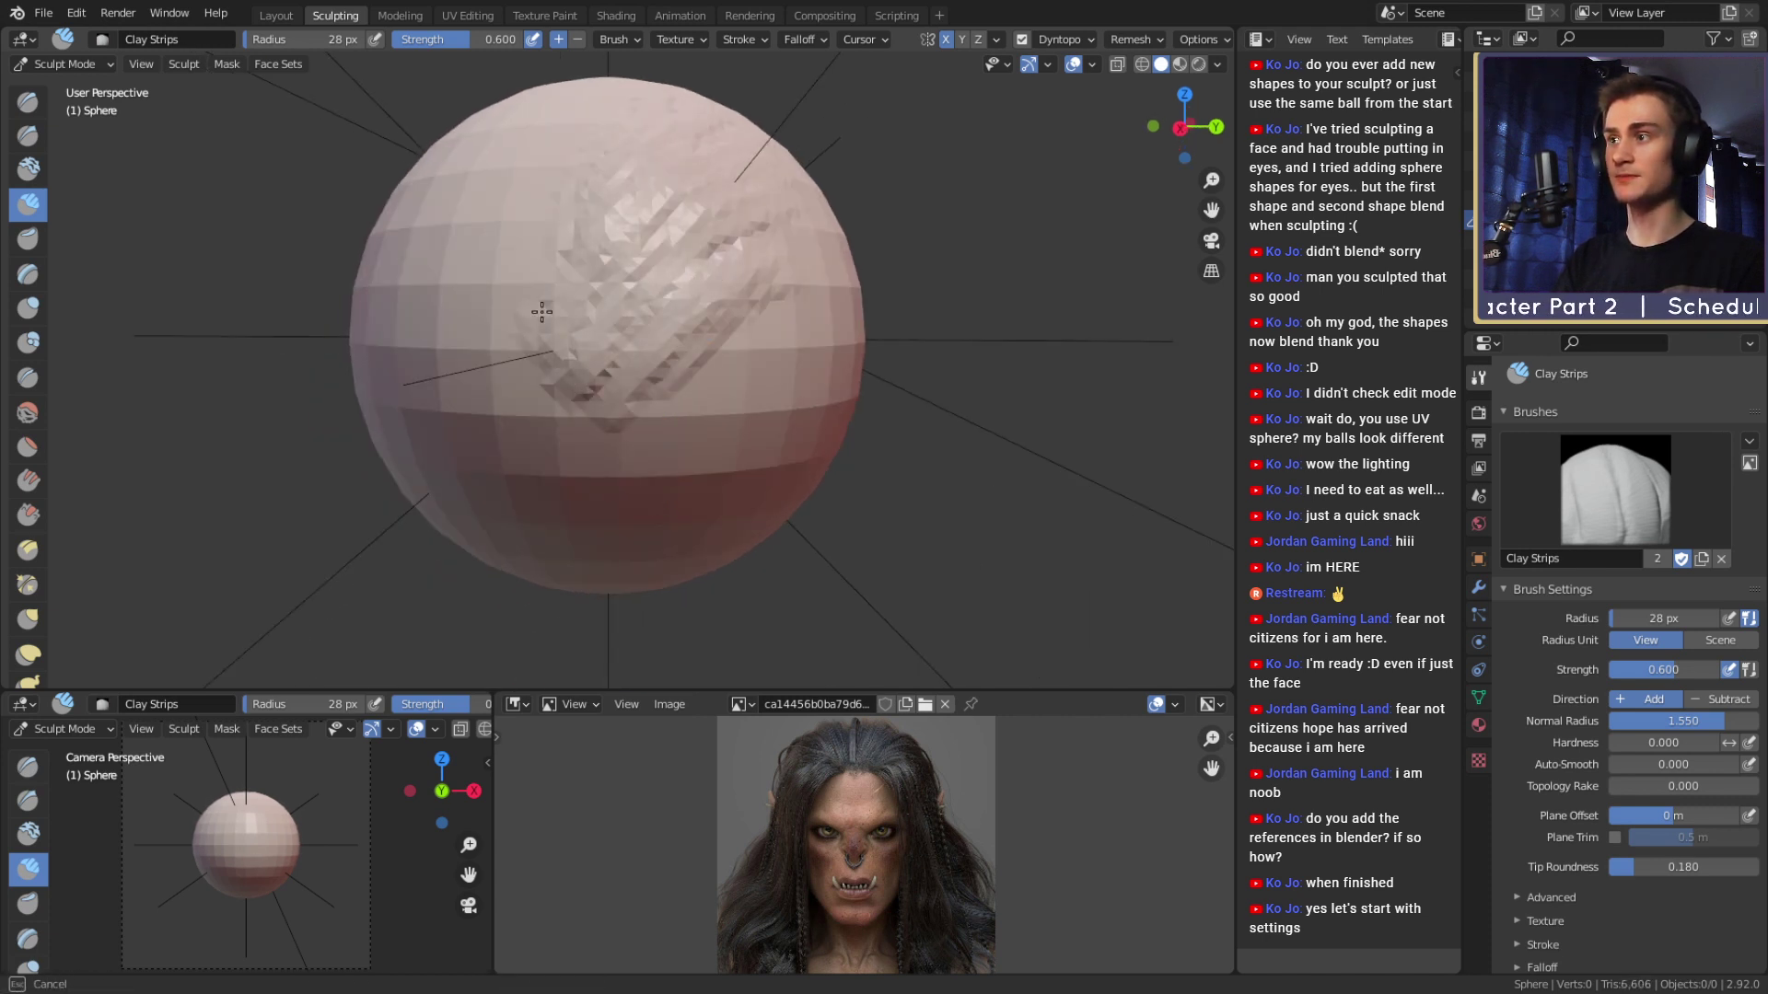
scroll(617, 332, "down", 3)
middle_click_drag(542, 304, 690, 369)
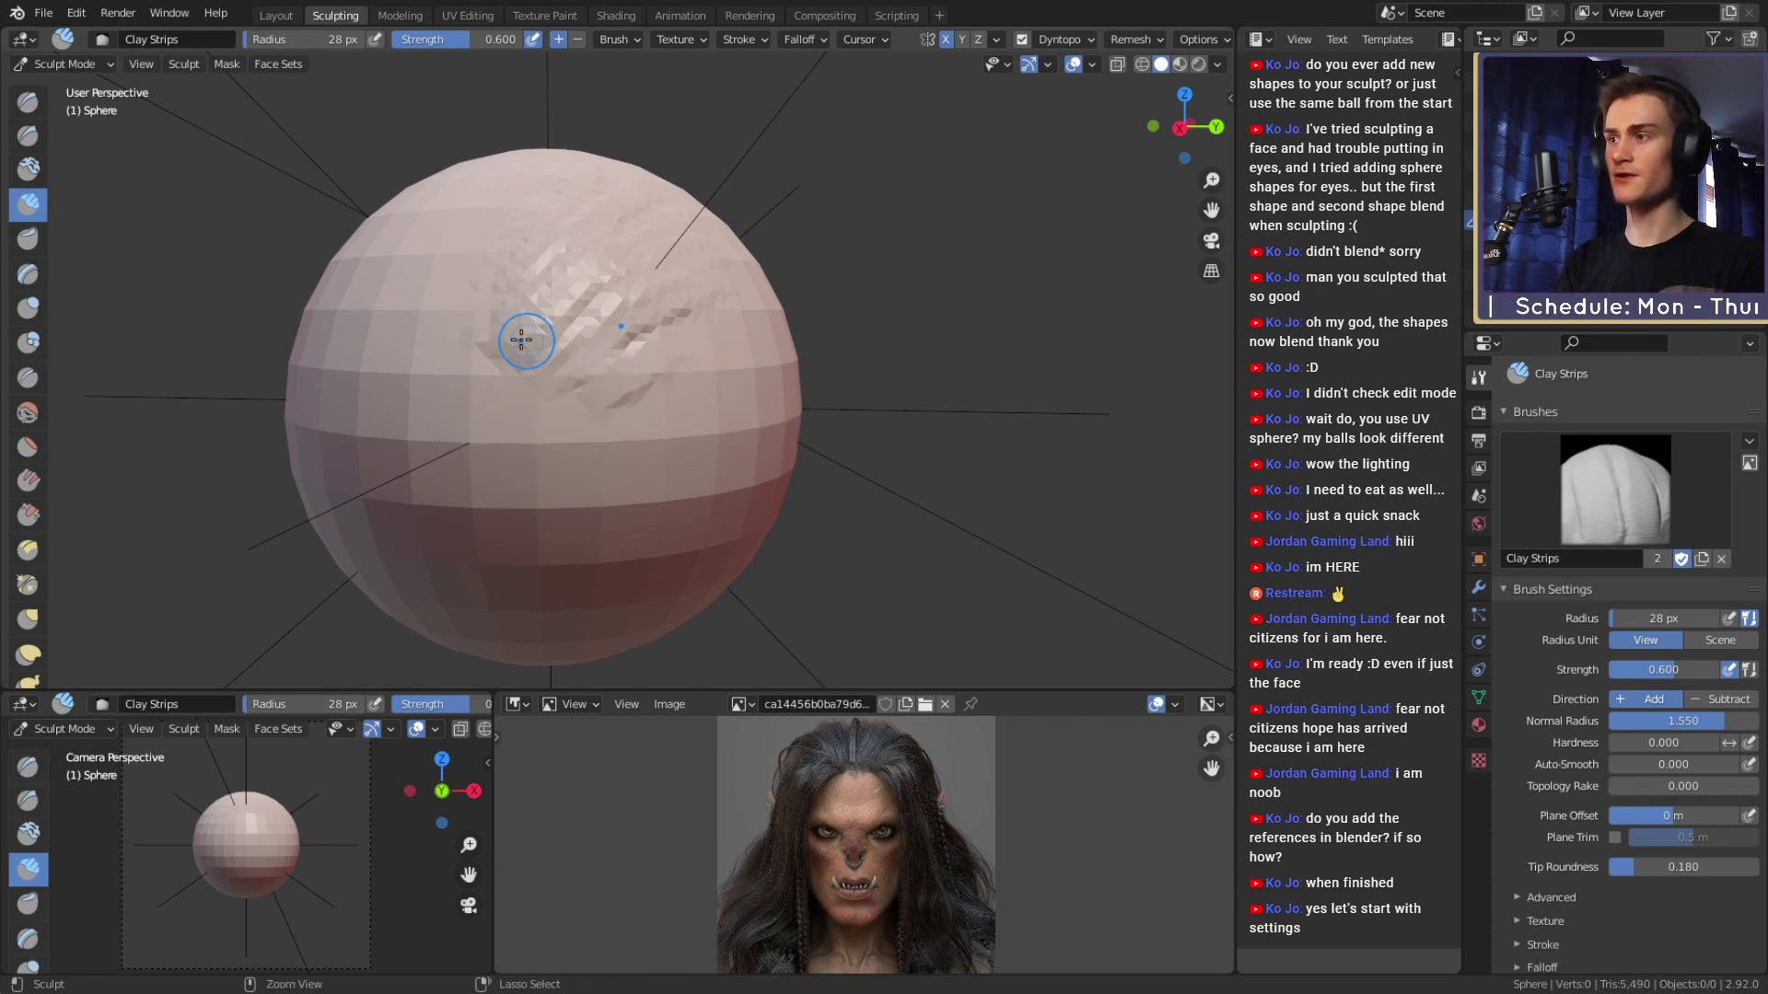
Undo all Clay Strips test strokes back to before Dyntopo was enabled, and set the brush radius to 83 px.
mouse_move(592, 356)
left_mouse_down("shift")
mouse_move(552, 286)
mouse_move(729, 409)
left_mouse_up("shift")
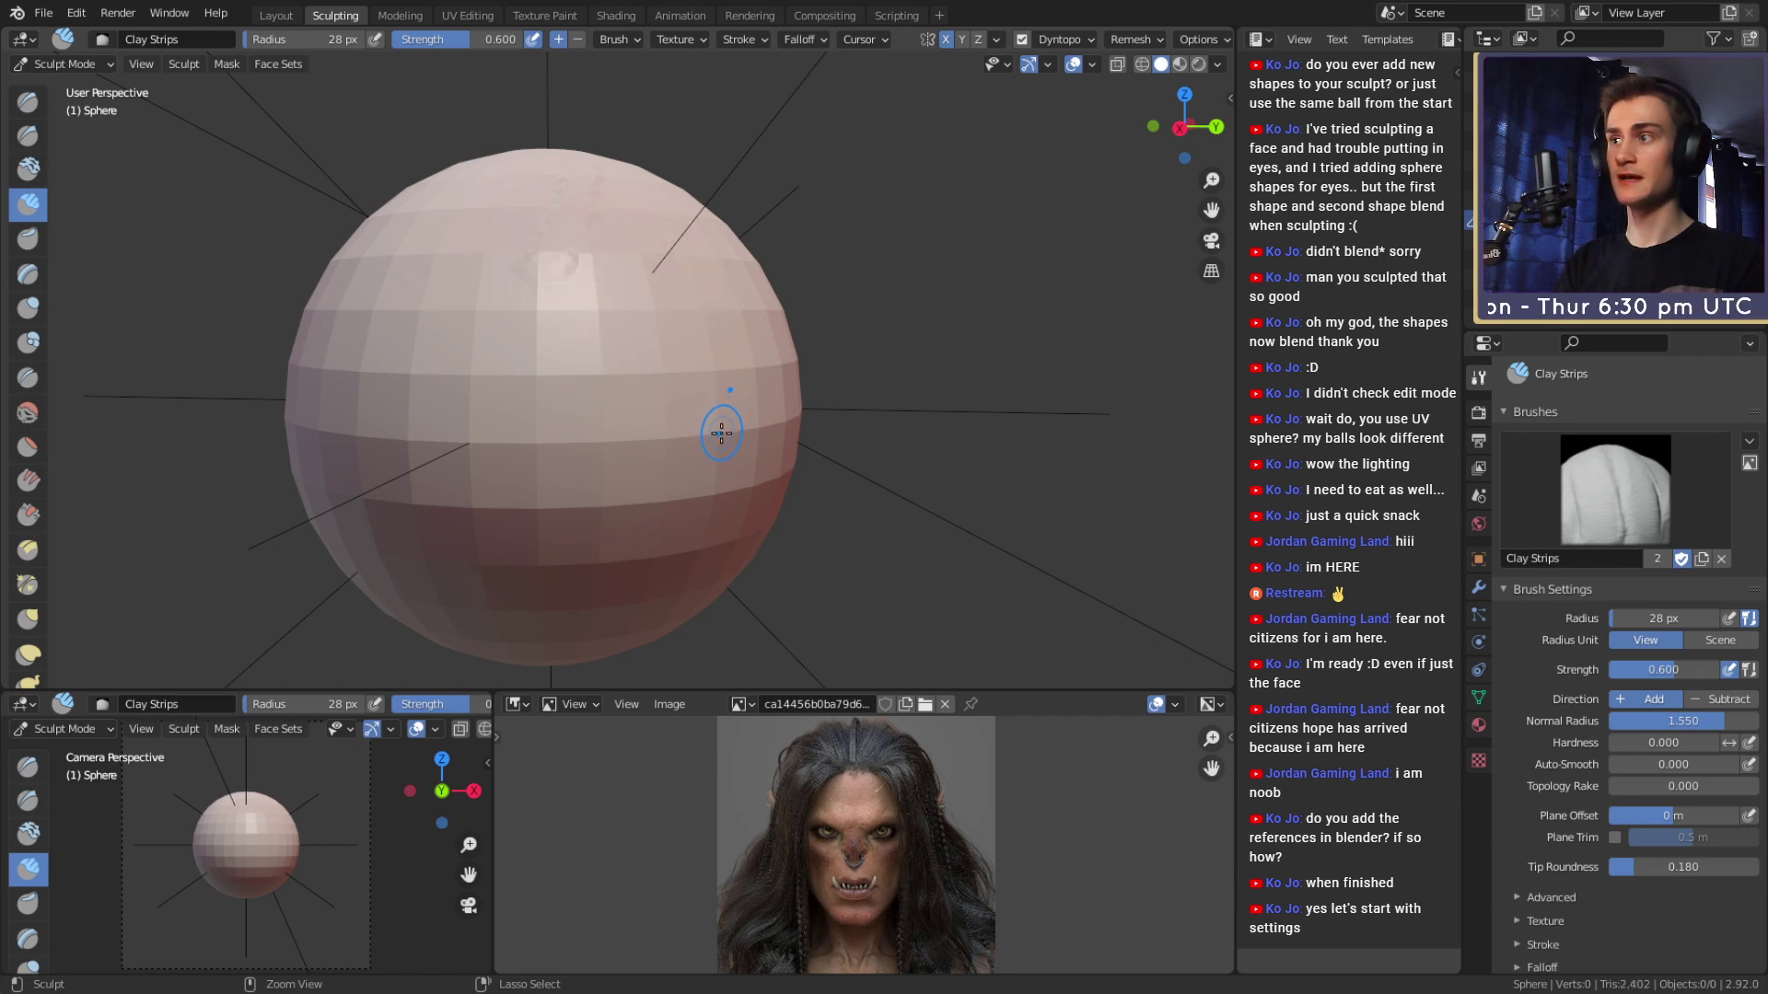
key("ctrl+z")
key("ctrl+z")
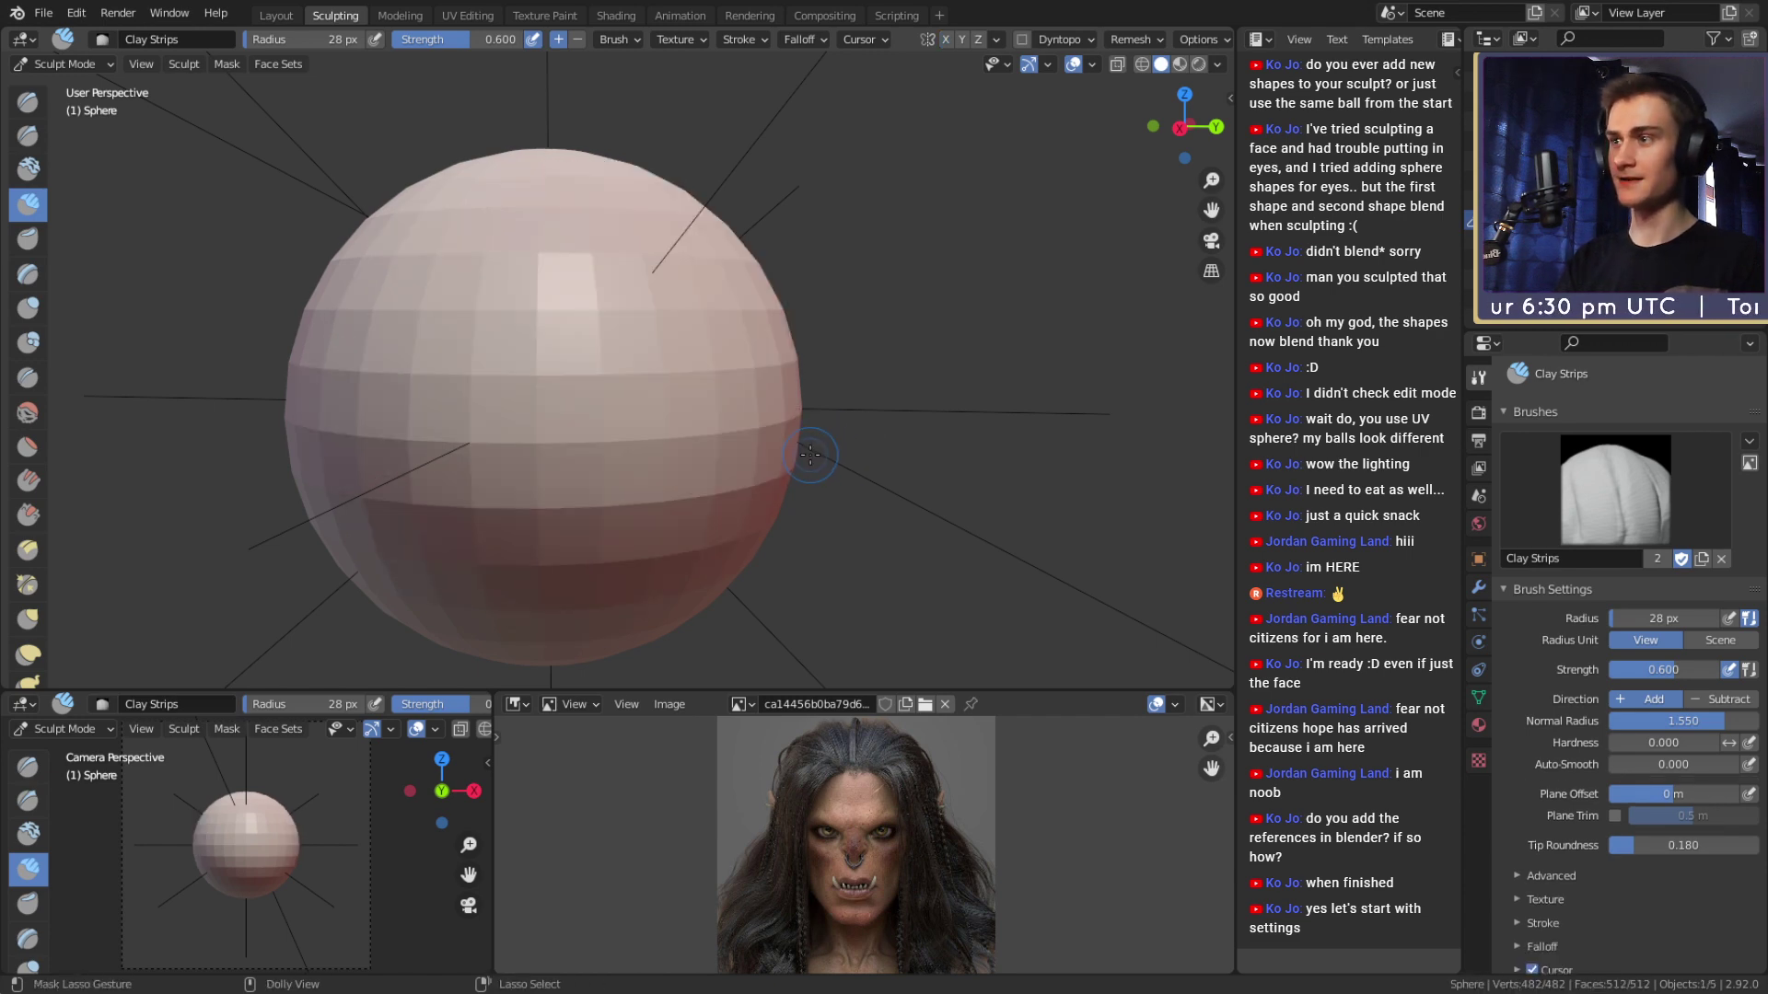
key("f")
left_click(656, 340)
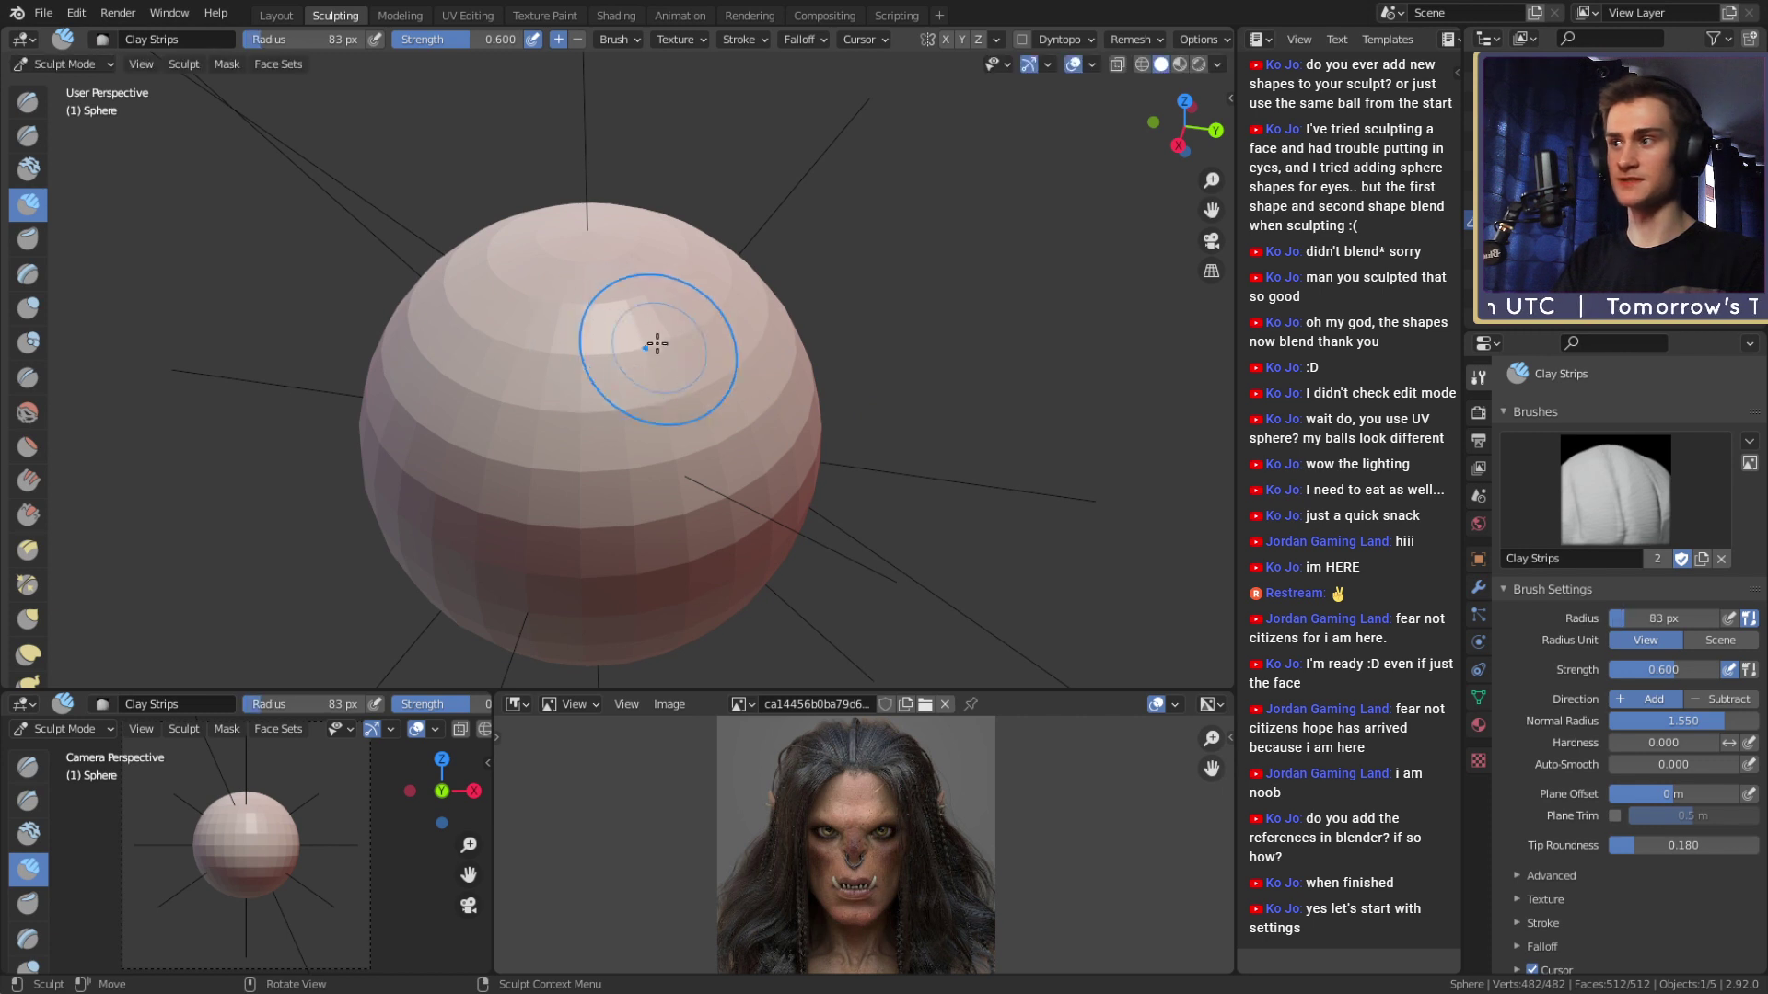